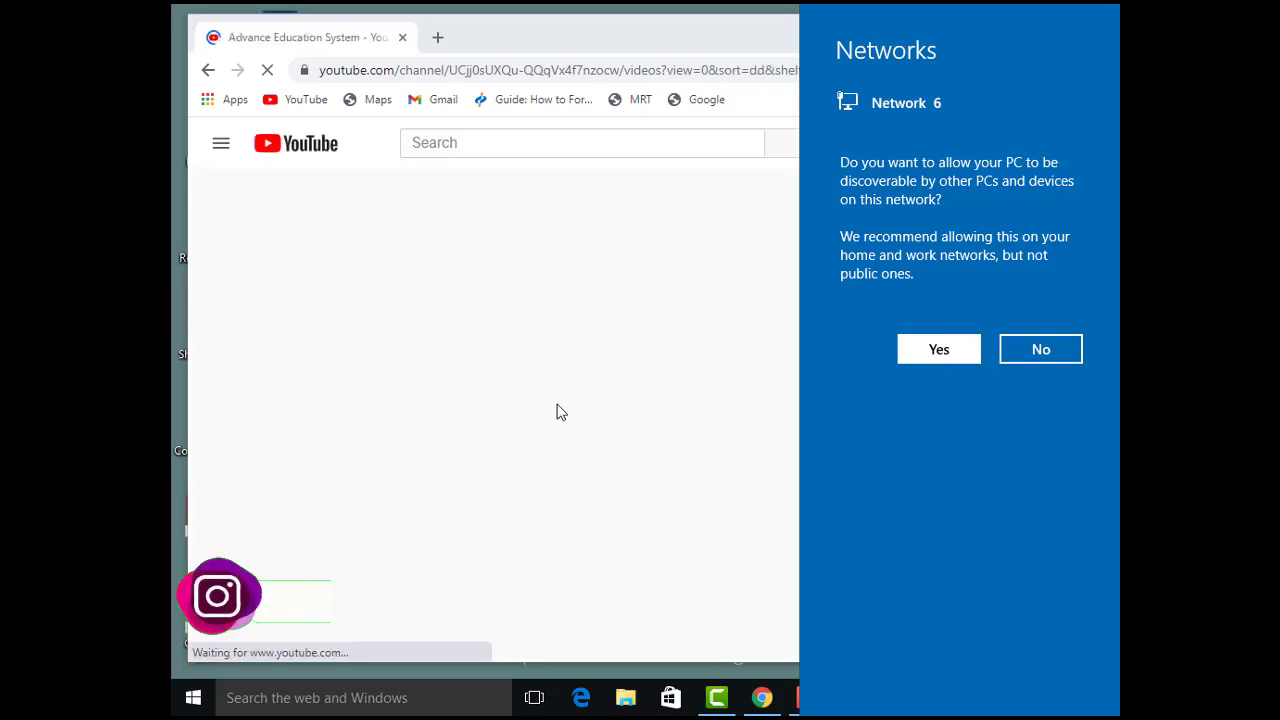
# Step: Search YouTube for "green screen lower third animation"
pyautogui.click(443, 144)
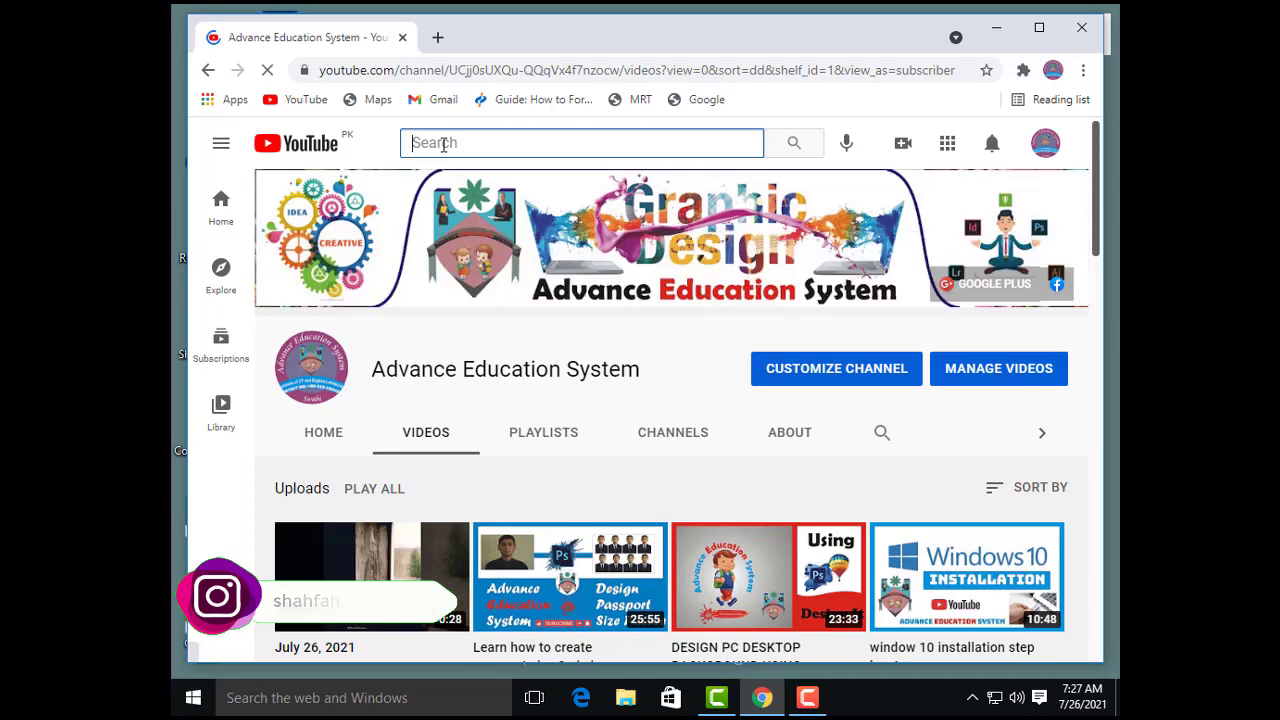
pyautogui.write('green ')
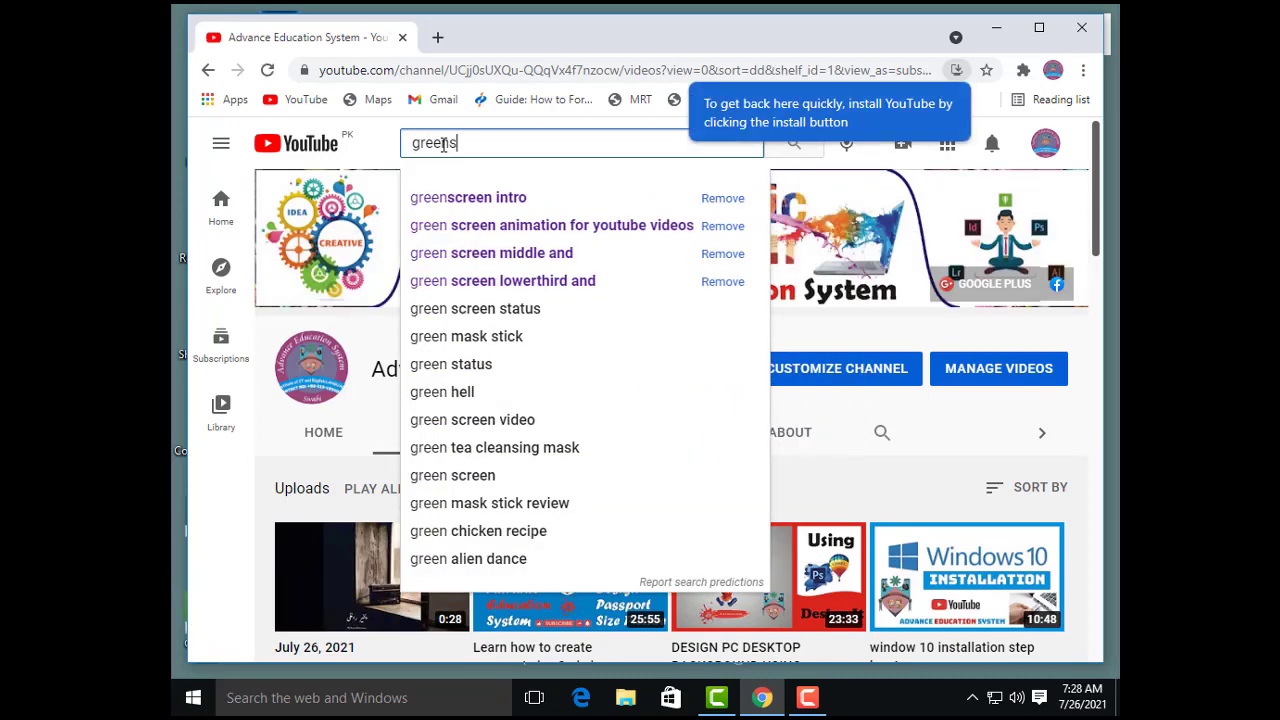
pyautogui.write('scree')
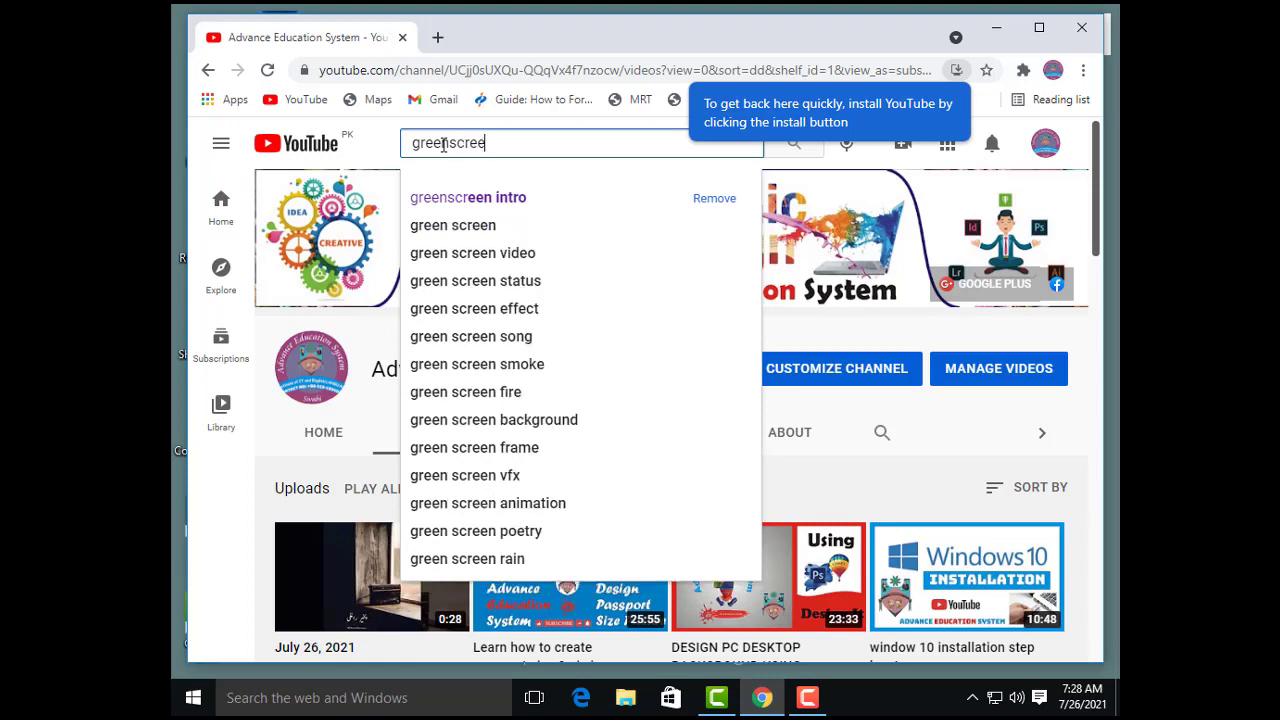
pyautogui.write('n lower')
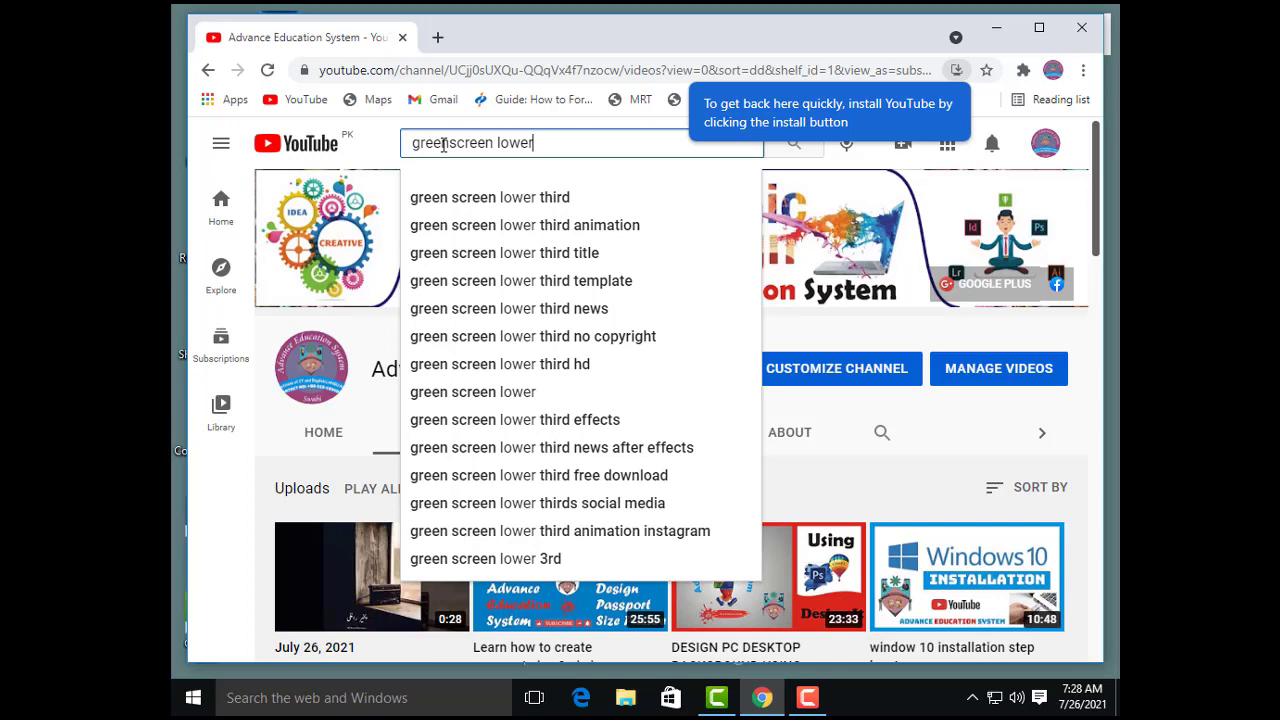
pyautogui.press('Down')
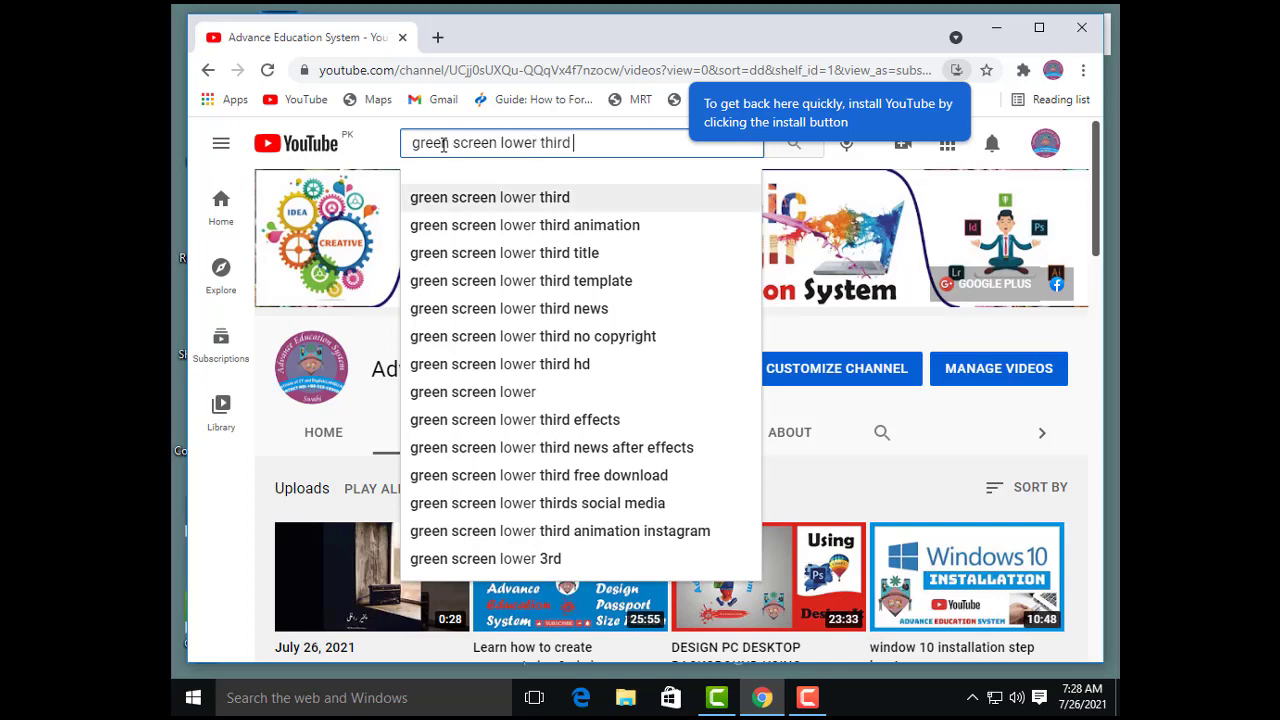
pyautogui.press('Down')
pyautogui.press('Return')
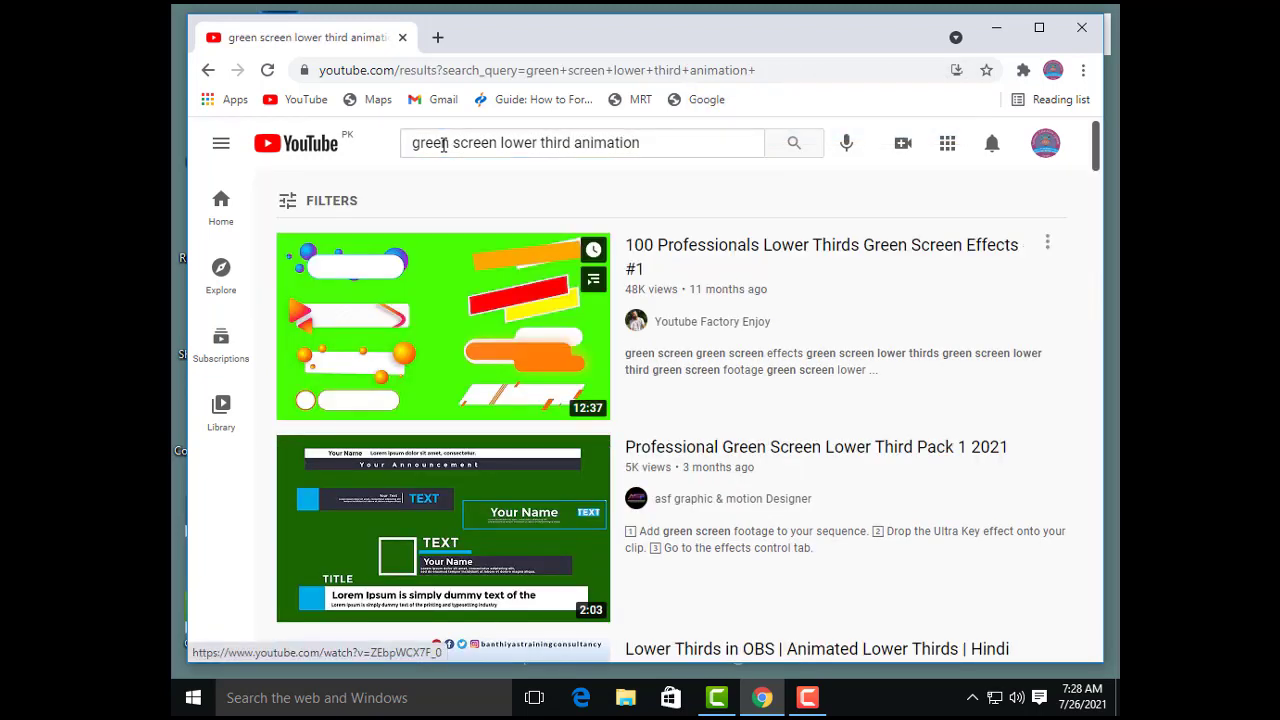
# Step: Open the search result "YouTube, Instagram Twitter, Facebook like, follow and Subscribe Buttons Lower thirds Green screen"
pyautogui.scroll(-4, 443, 143)
pyautogui.scroll(1, 443, 143)
pyautogui.scroll(-8, 443, 143)
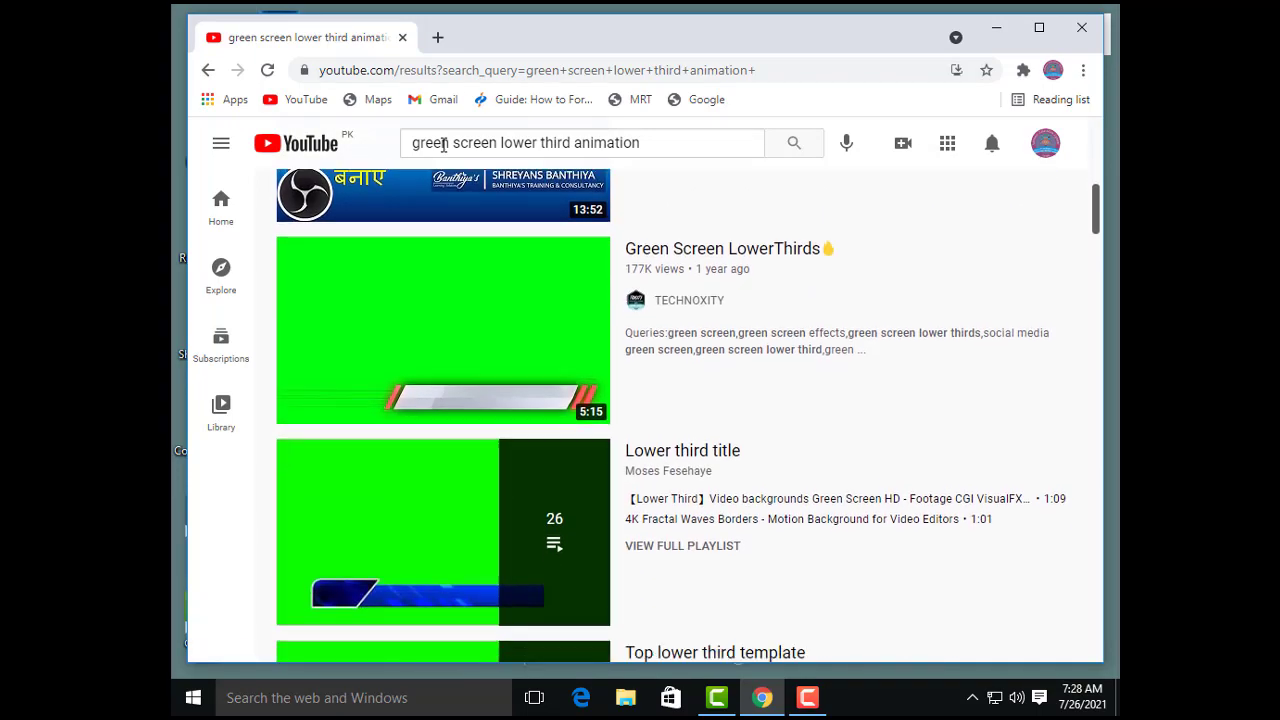
pyautogui.scroll(-9, 443, 143)
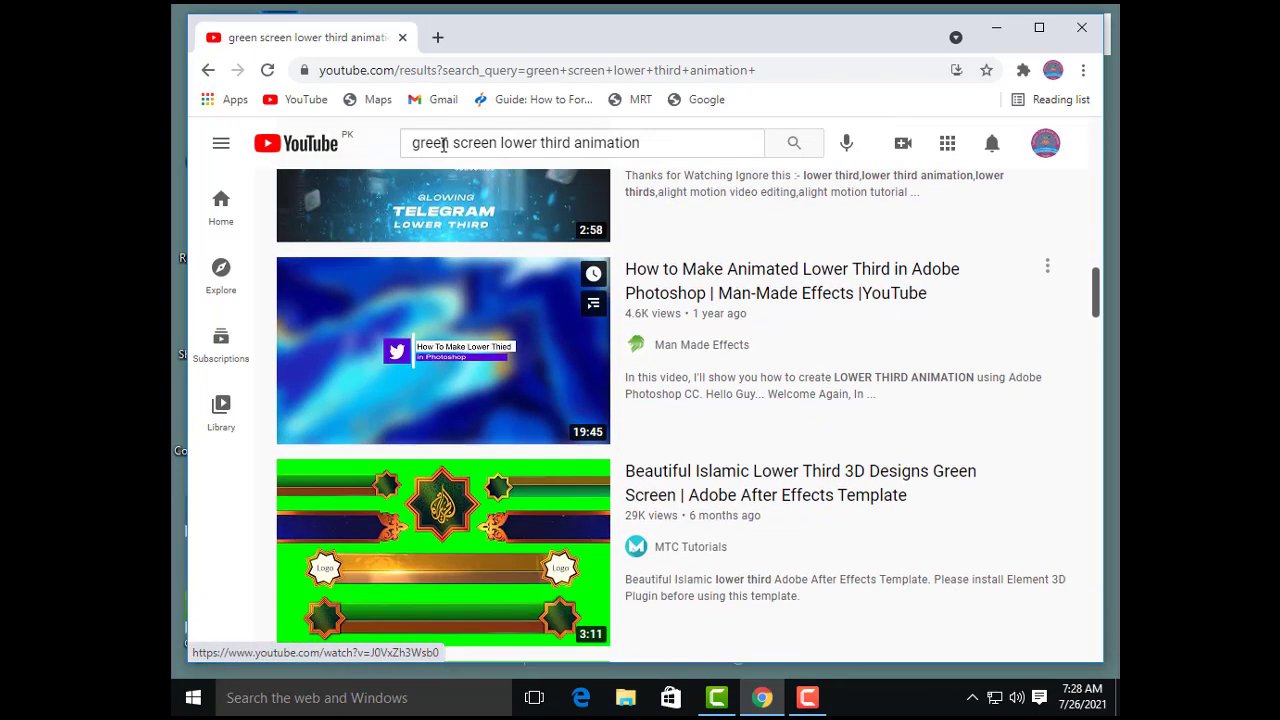
pyautogui.scroll(-1, 443, 143)
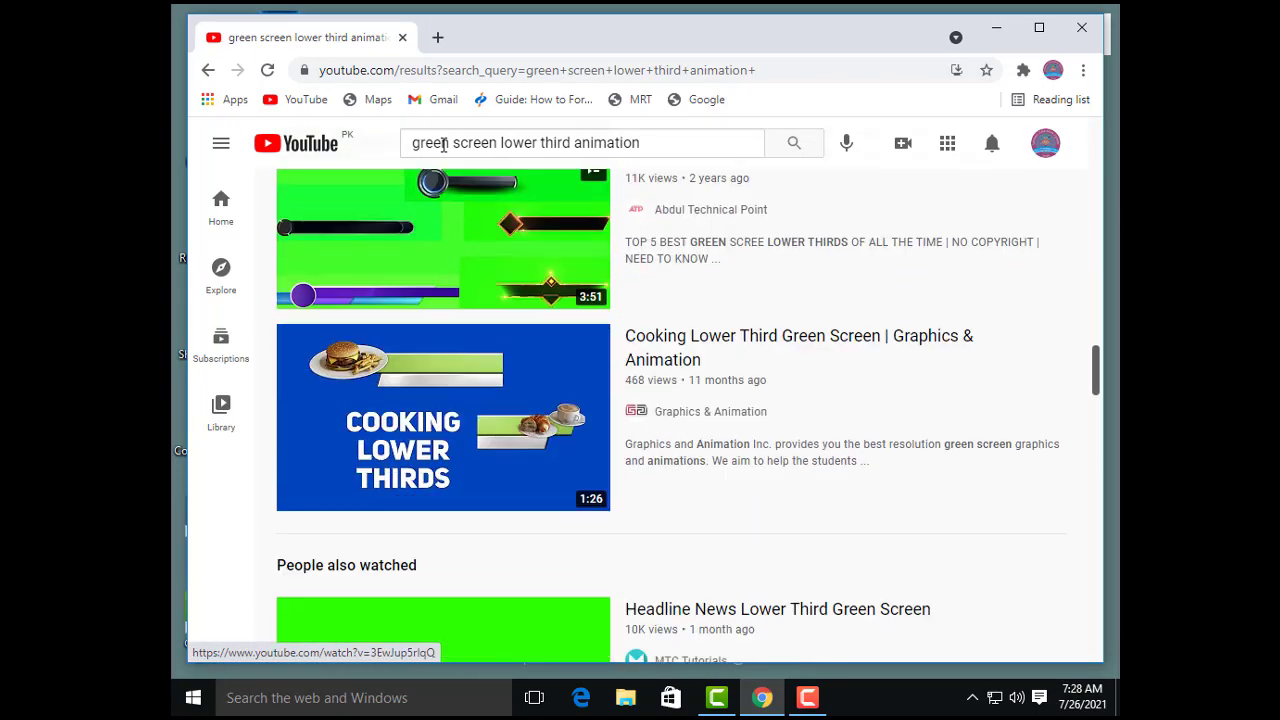
pyautogui.scroll(-1, 443, 143)
pyautogui.scroll(-5, 443, 143)
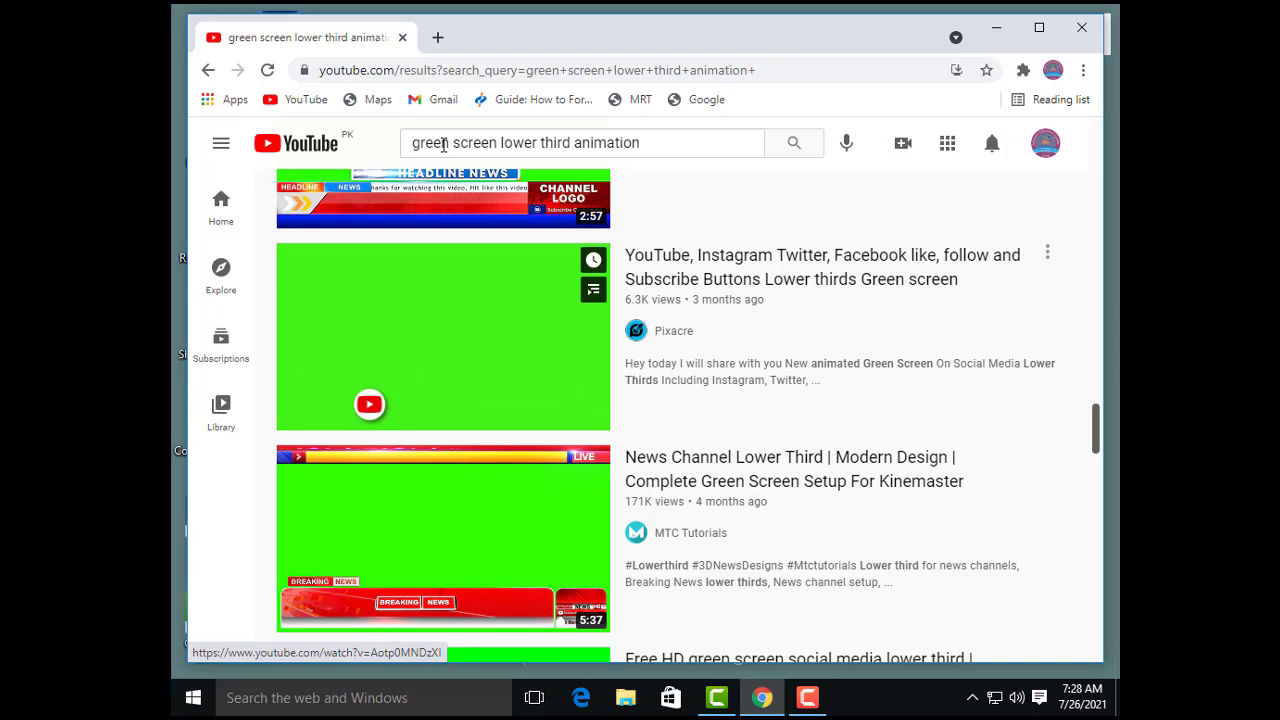
pyautogui.click(443, 336)
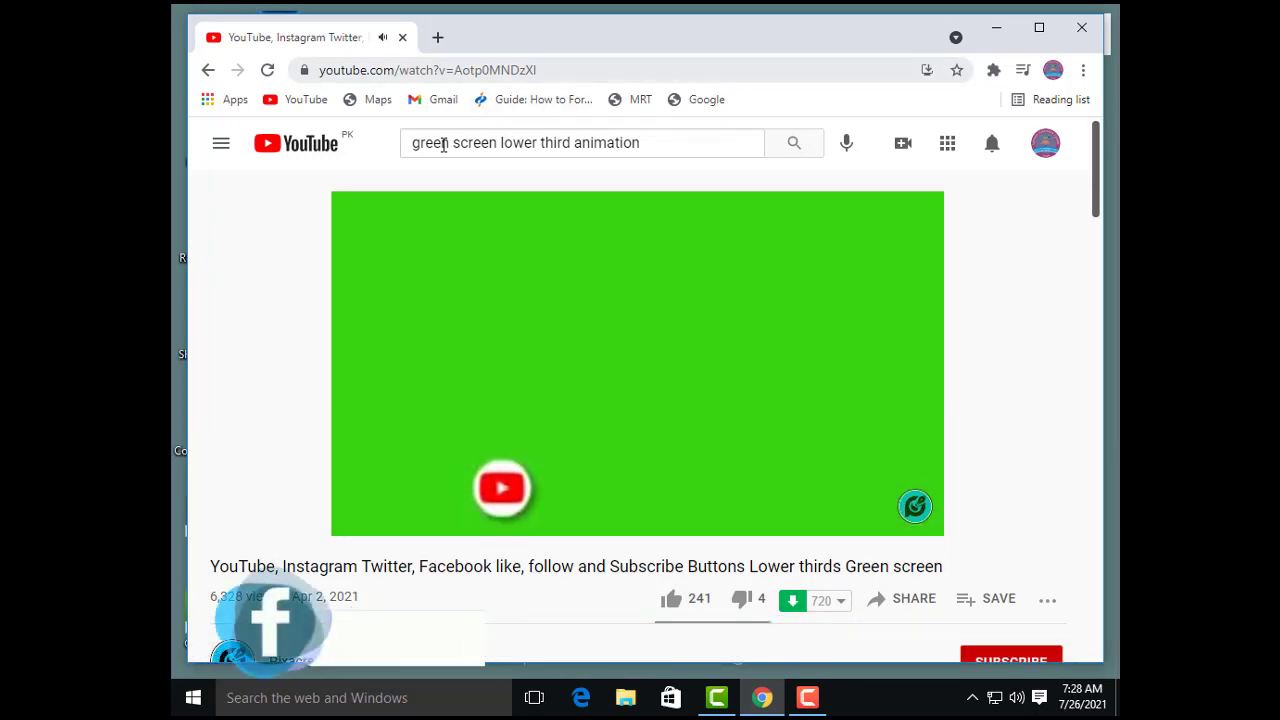
# Step: Copy the web address of the open green screen video
pyautogui.hotkey('ctrl', 'l')
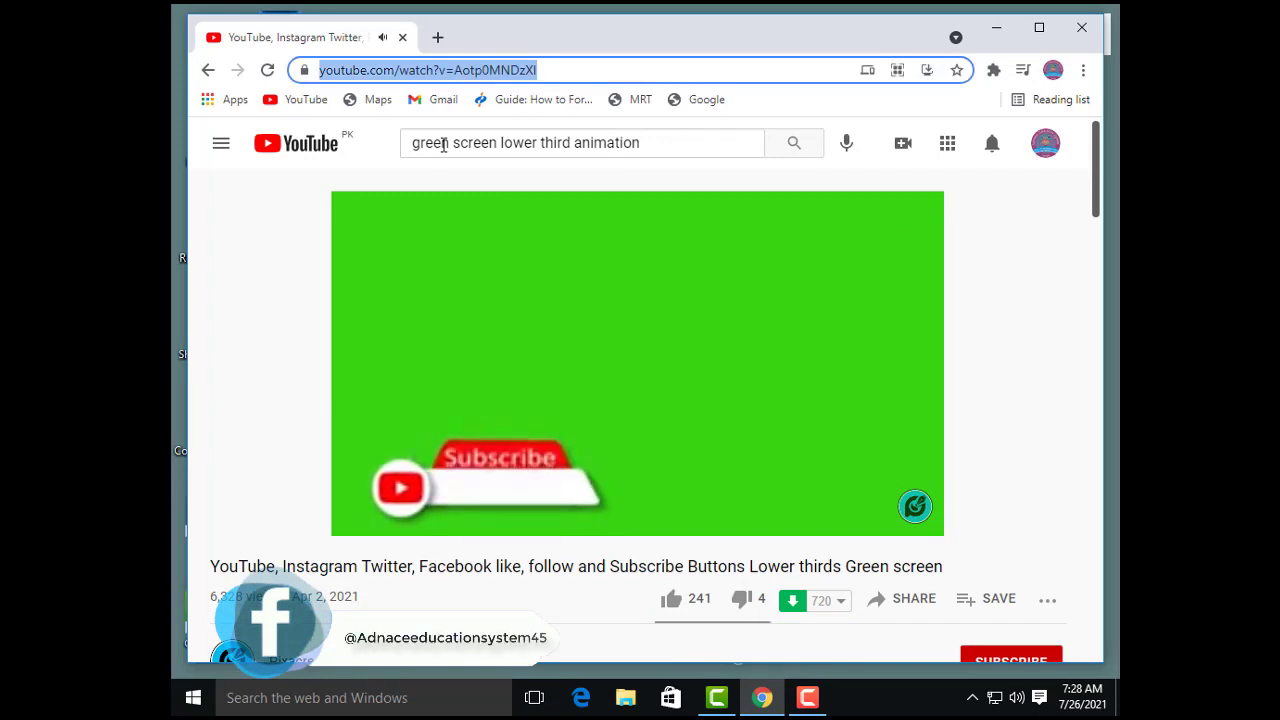
pyautogui.hotkey('shift', 'F10')
pyautogui.press('Down')
pyautogui.press('Down')
pyautogui.press('Return')
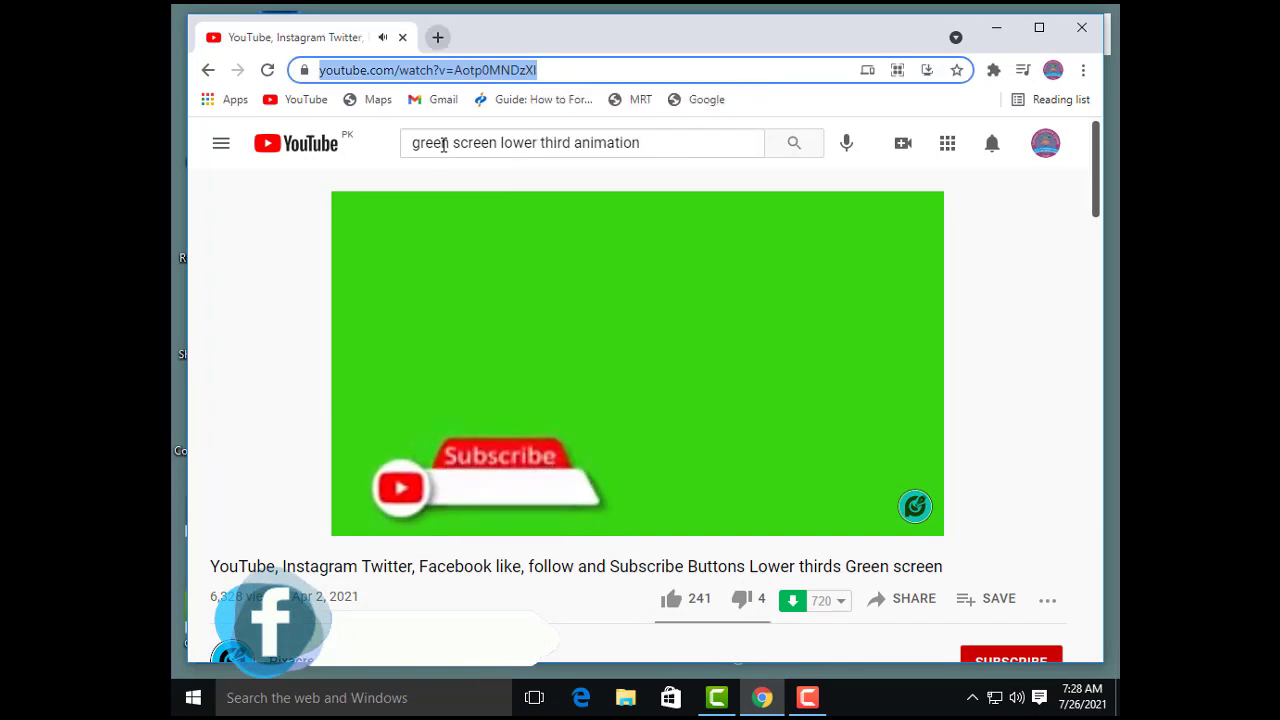
# Step: Search the web for "save from net" in a new browser tab and pause the YouTube video
pyautogui.hotkey('ctrl', 't')
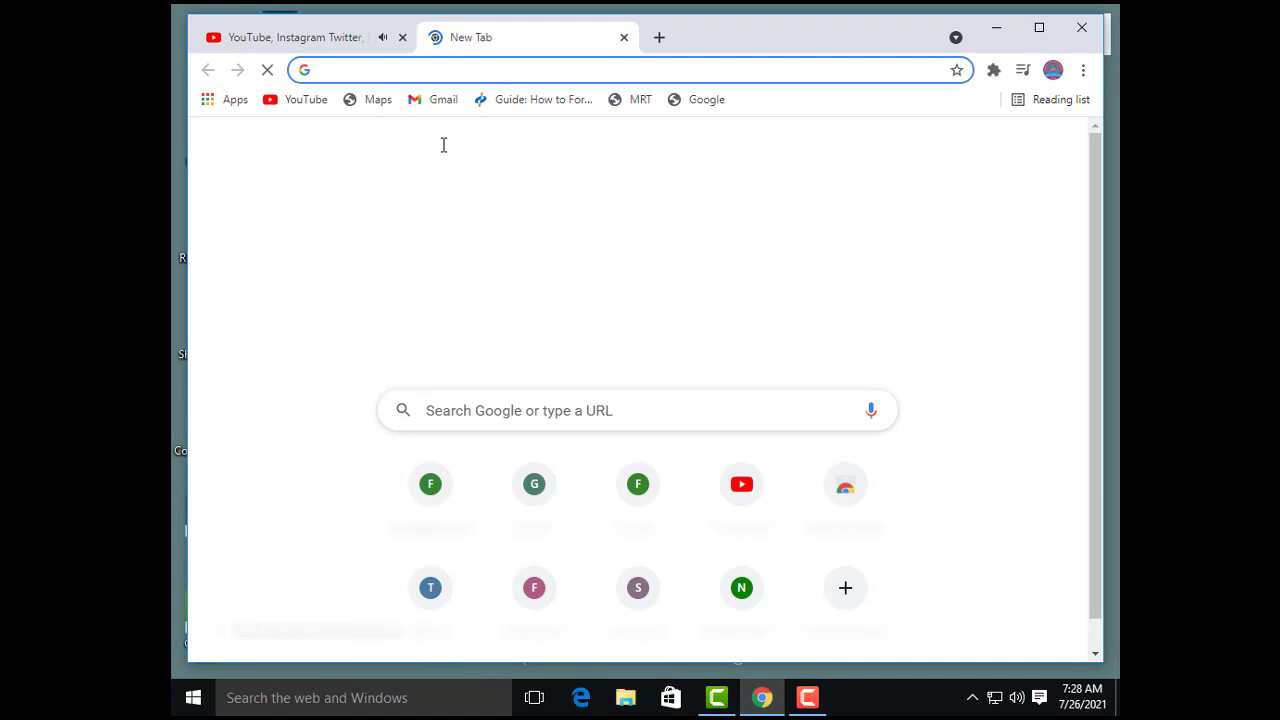
pyautogui.write('save ')
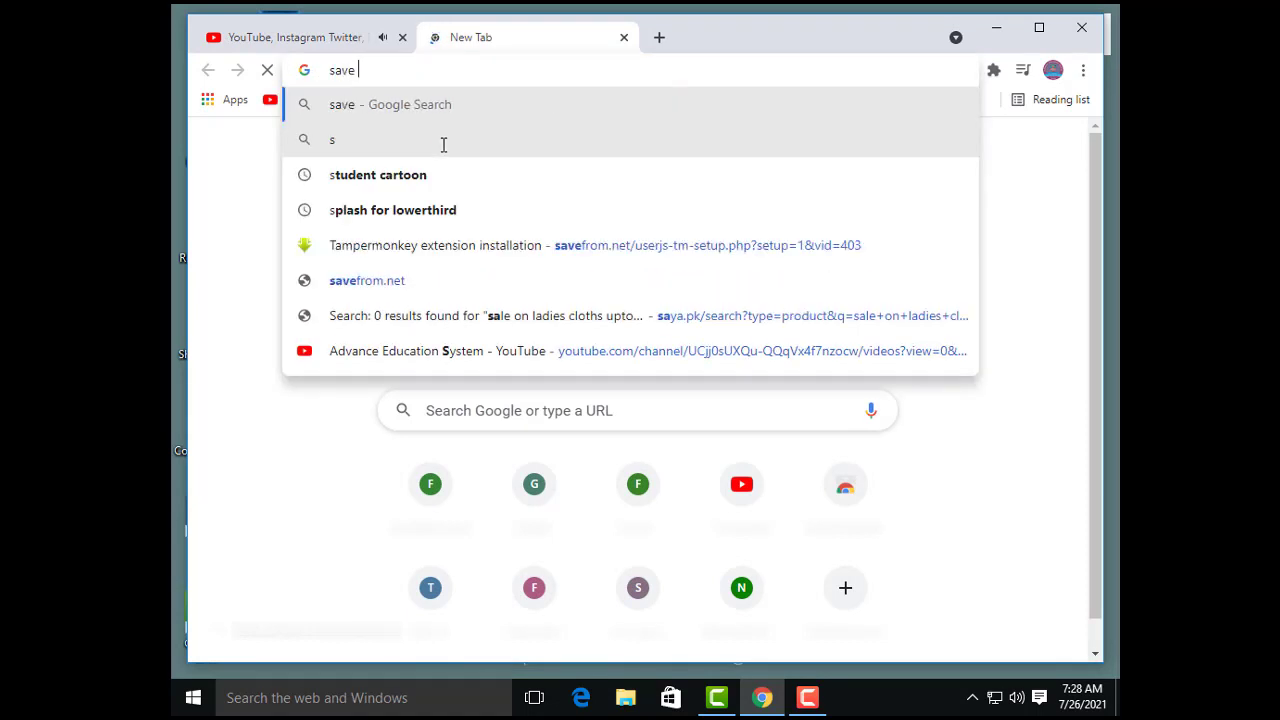
pyautogui.write('from net')
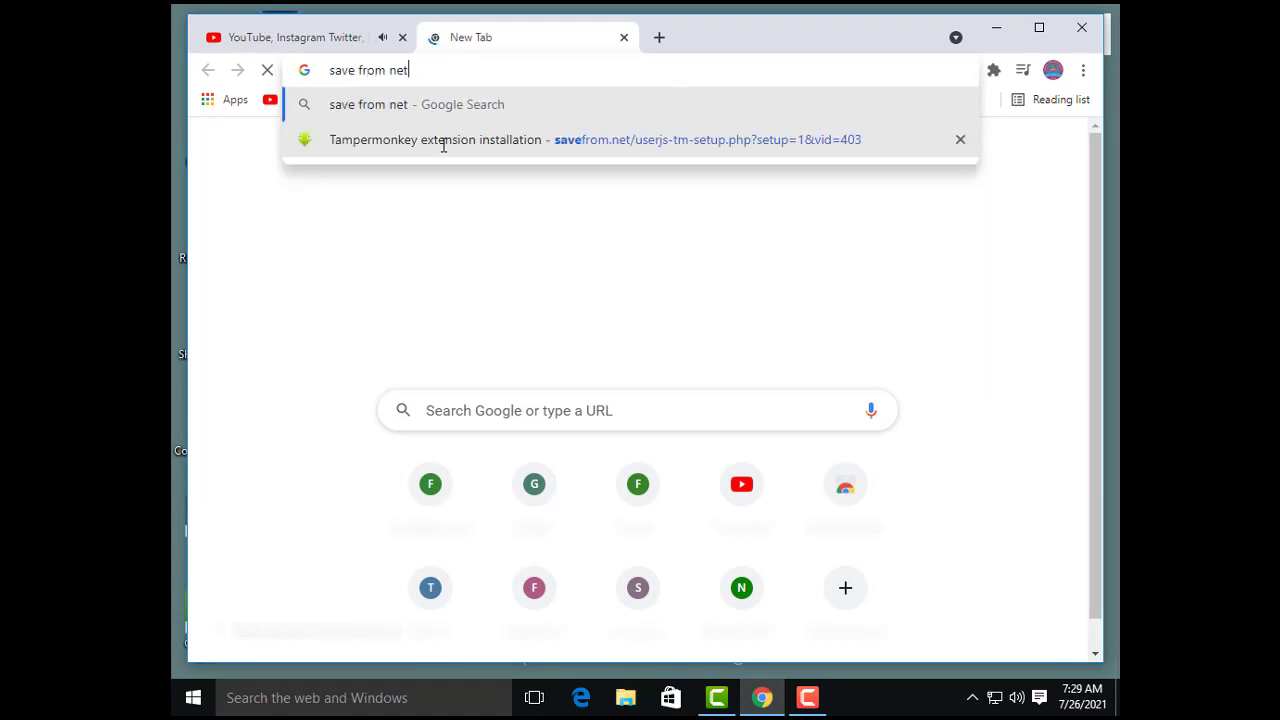
pyautogui.press('Return')
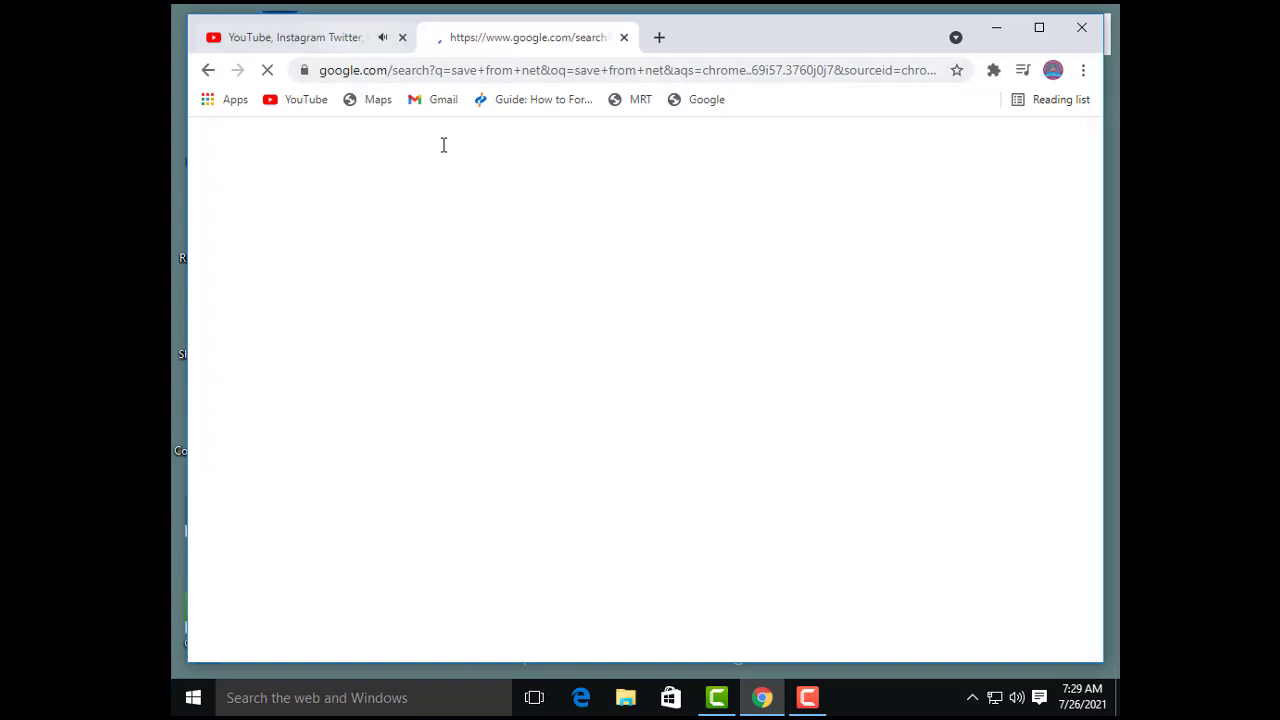
pyautogui.hotkey('ctrl', 'Tab')
pyautogui.hotkey('ctrl', 'c')
pyautogui.click(364, 517)
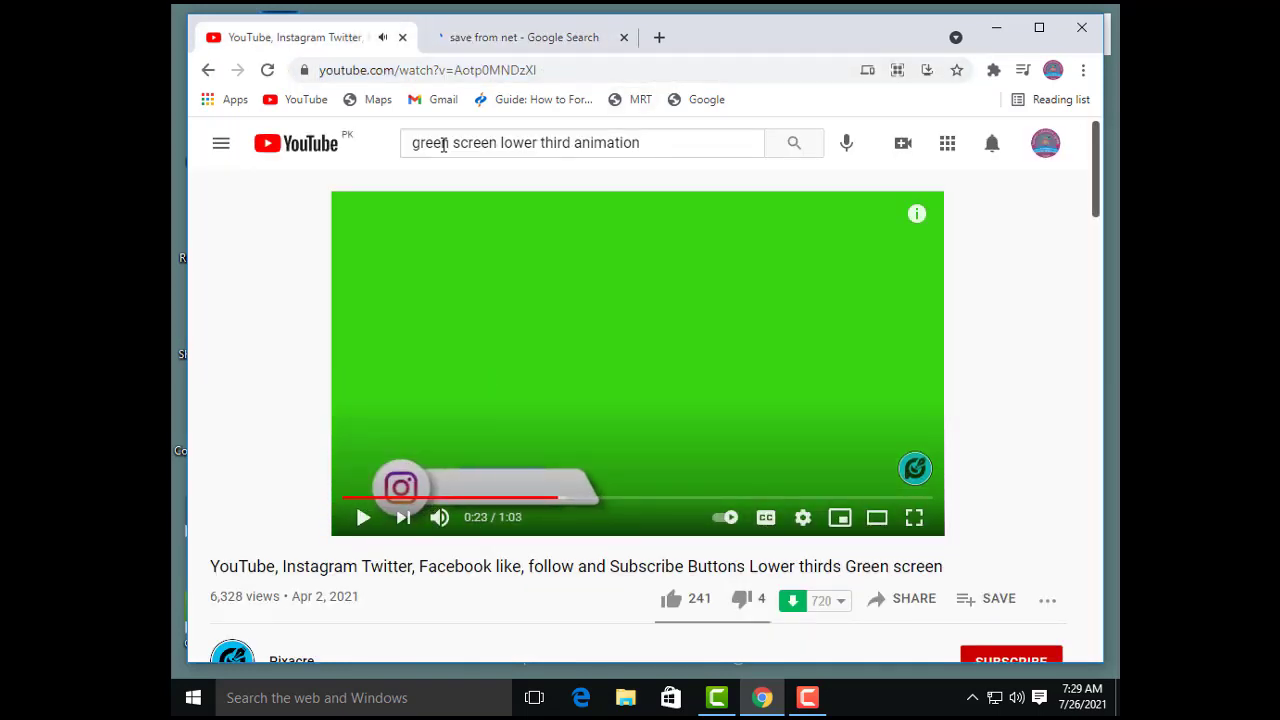
# Step: Go to the savefrom.net YouTube video downloader and paste the copied video link into it
pyautogui.hotkey('ctrl', 'Tab')
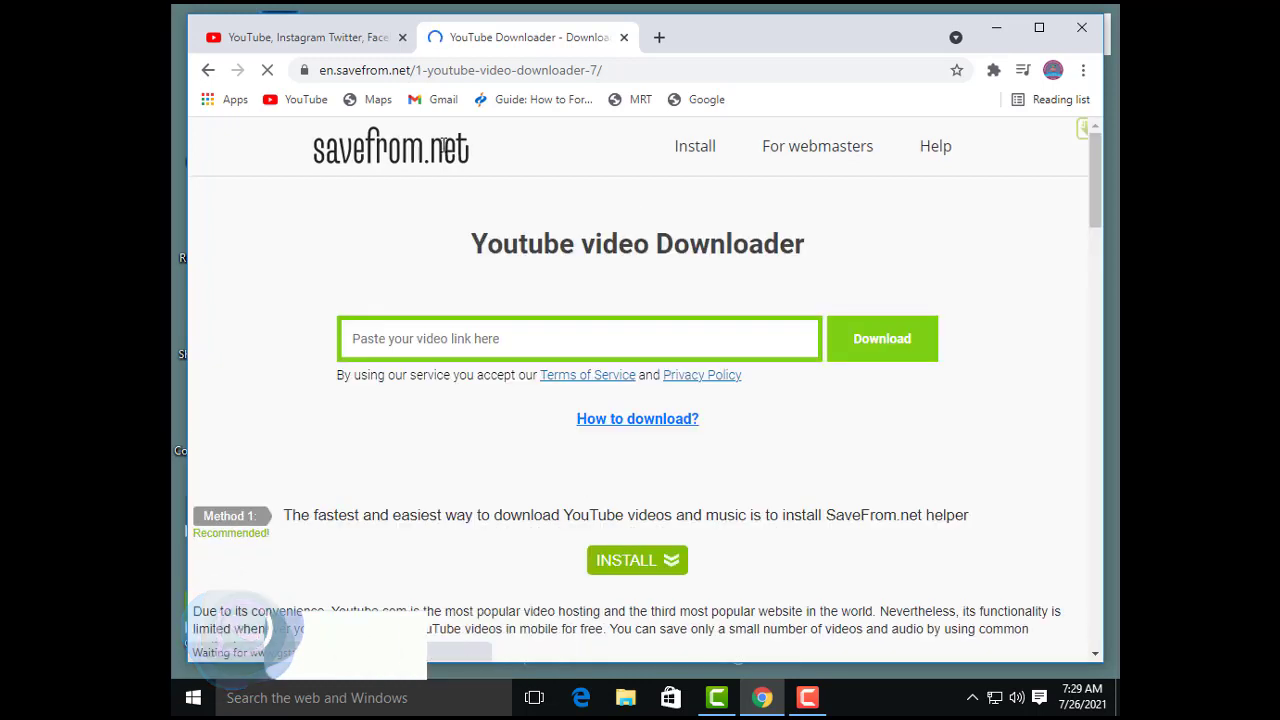
pyautogui.rightClick(460, 339)
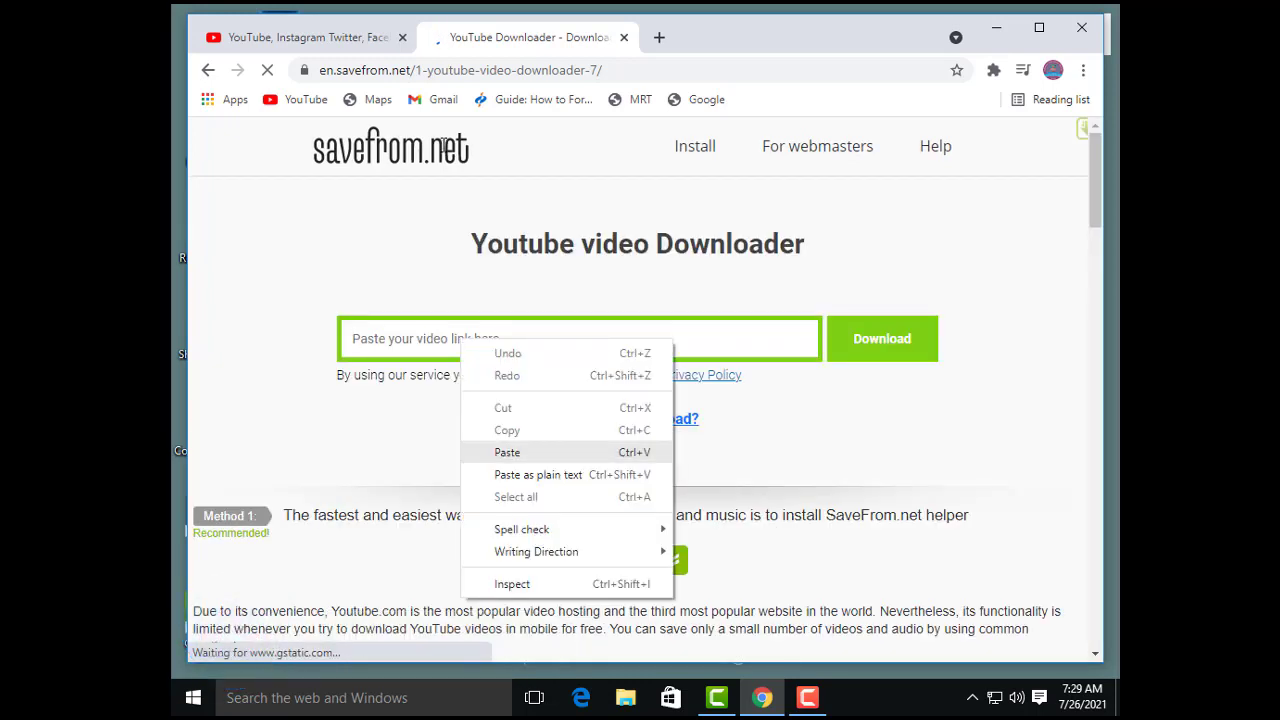
pyautogui.click(507, 452)
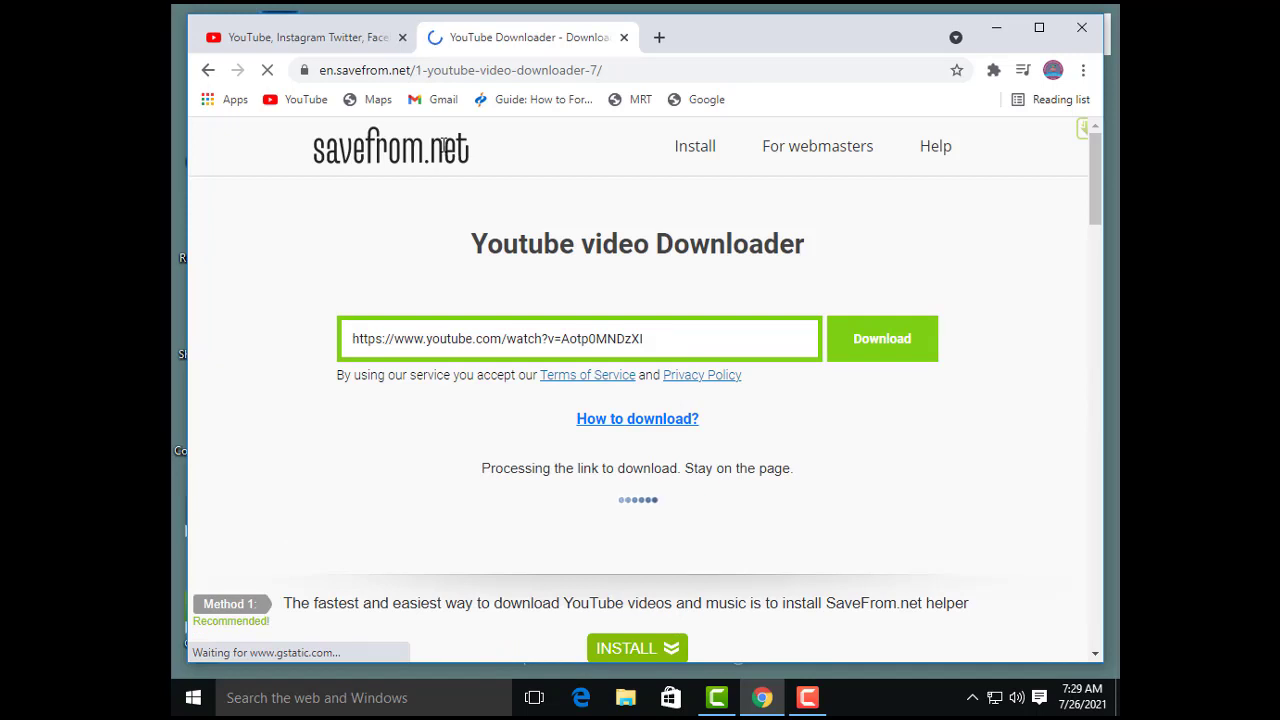
pyautogui.scroll(-2, 443, 146)
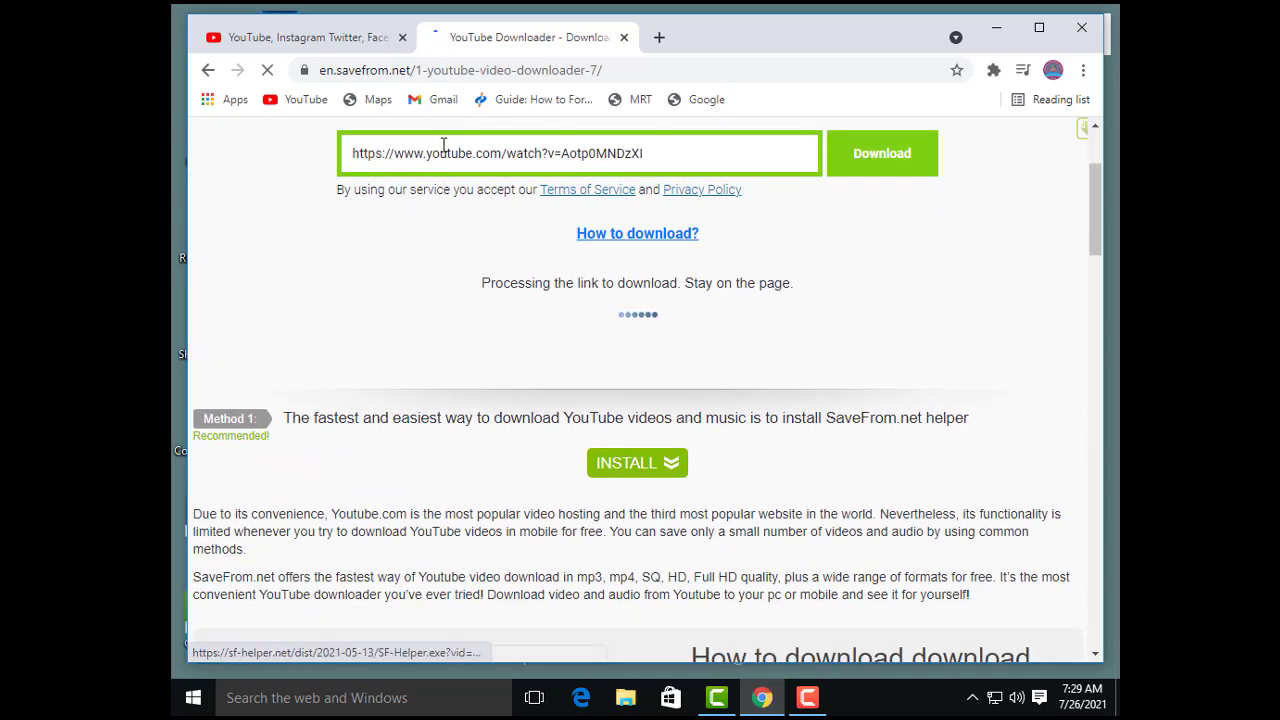
pyautogui.click(290, 38)
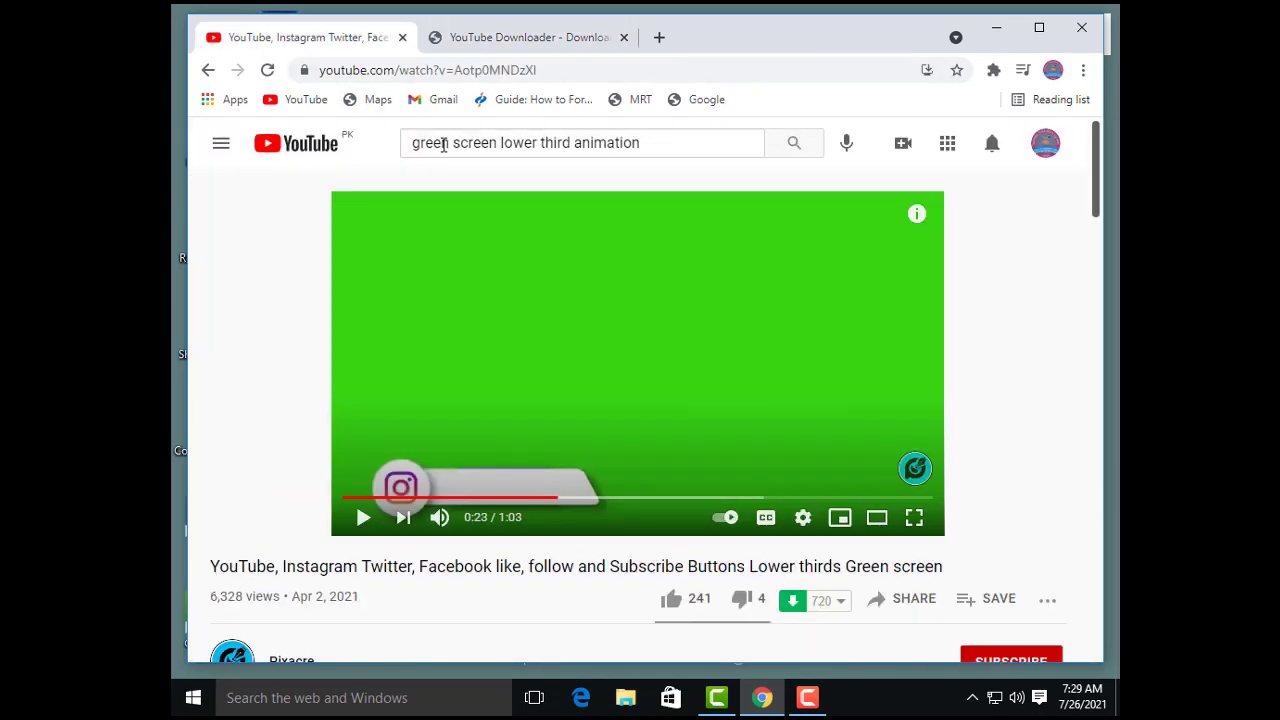
pyautogui.hotkey('ctrl', 'Tab')
pyautogui.scroll(-6, 443, 146)
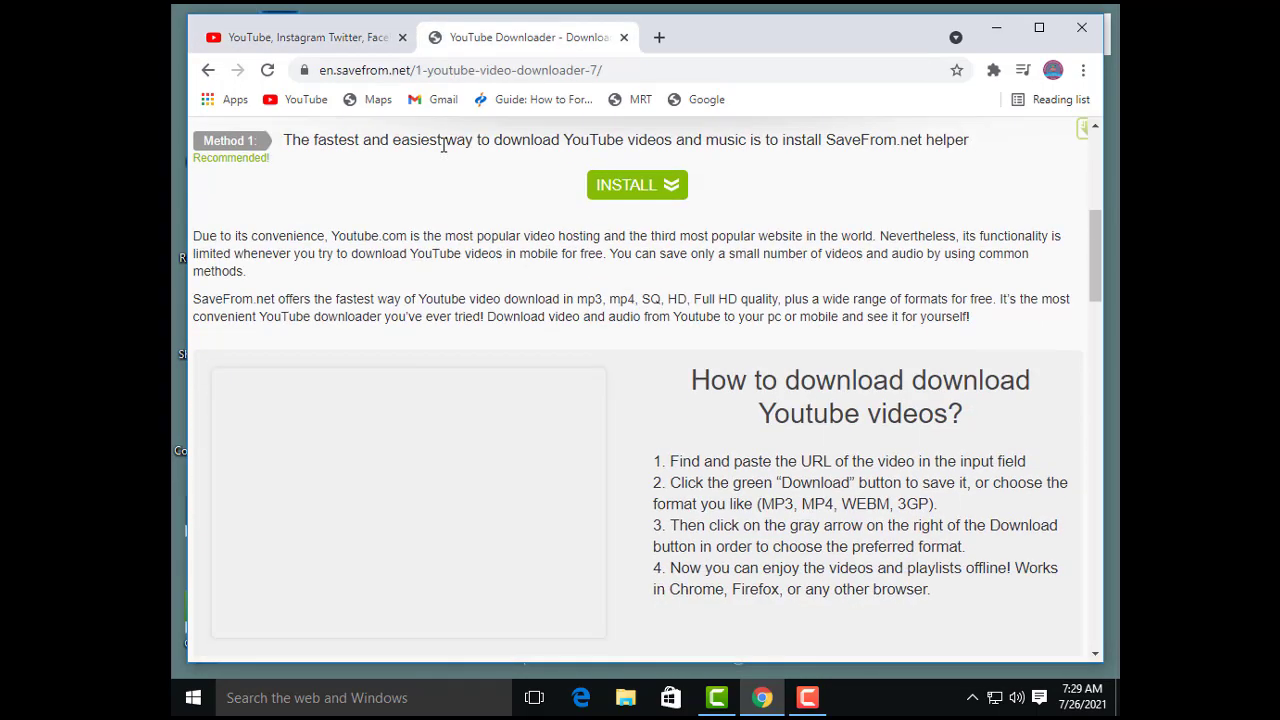
pyautogui.scroll(2, 443, 146)
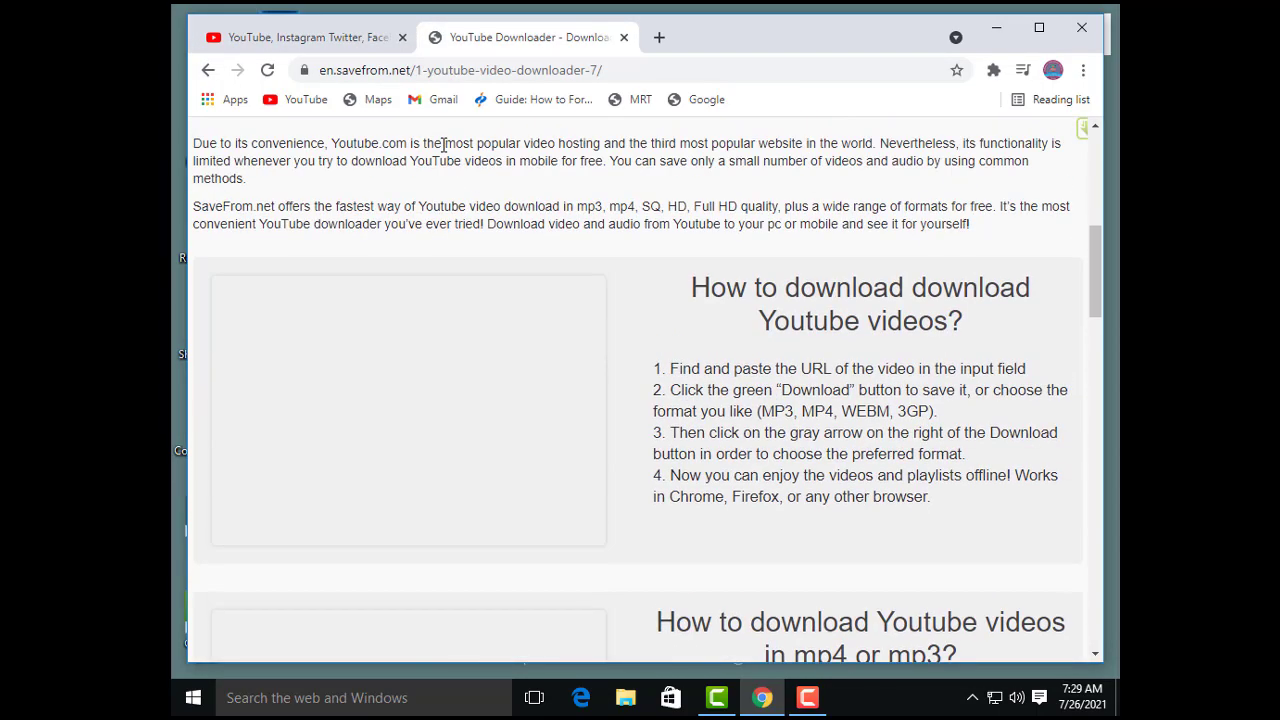
pyautogui.scroll(5, 443, 146)
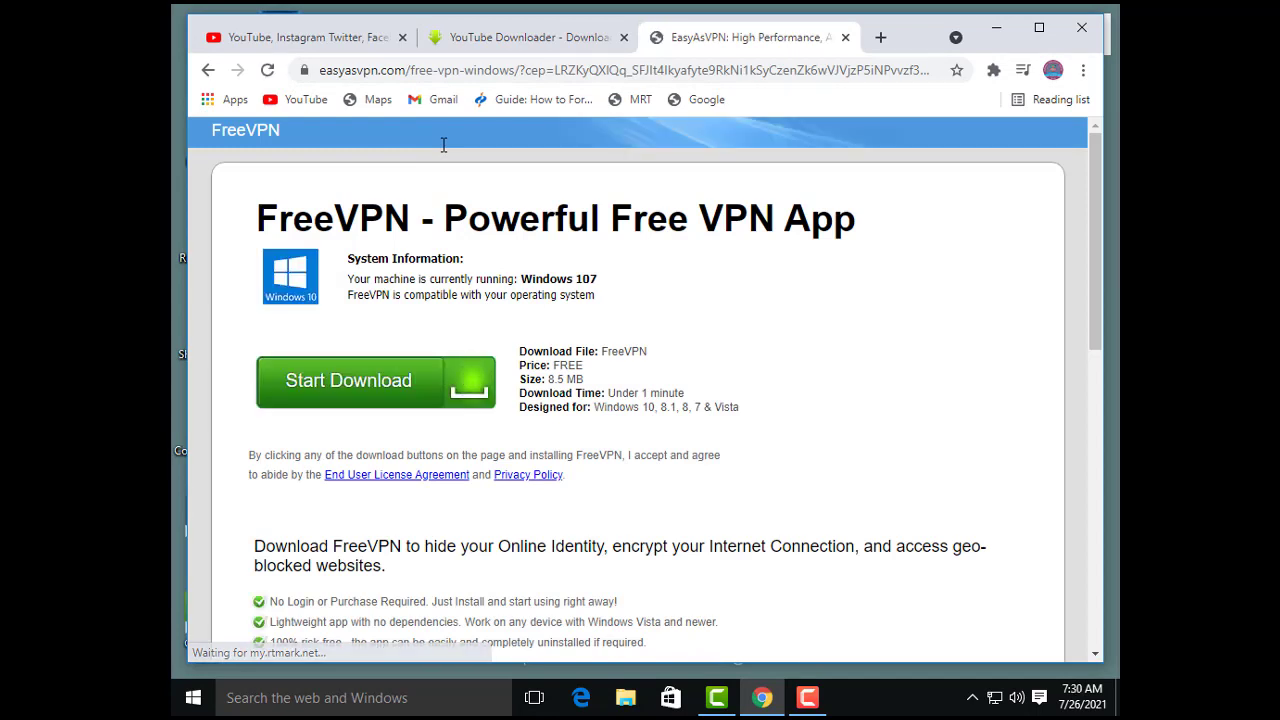
pyautogui.scroll(-5, 443, 145)
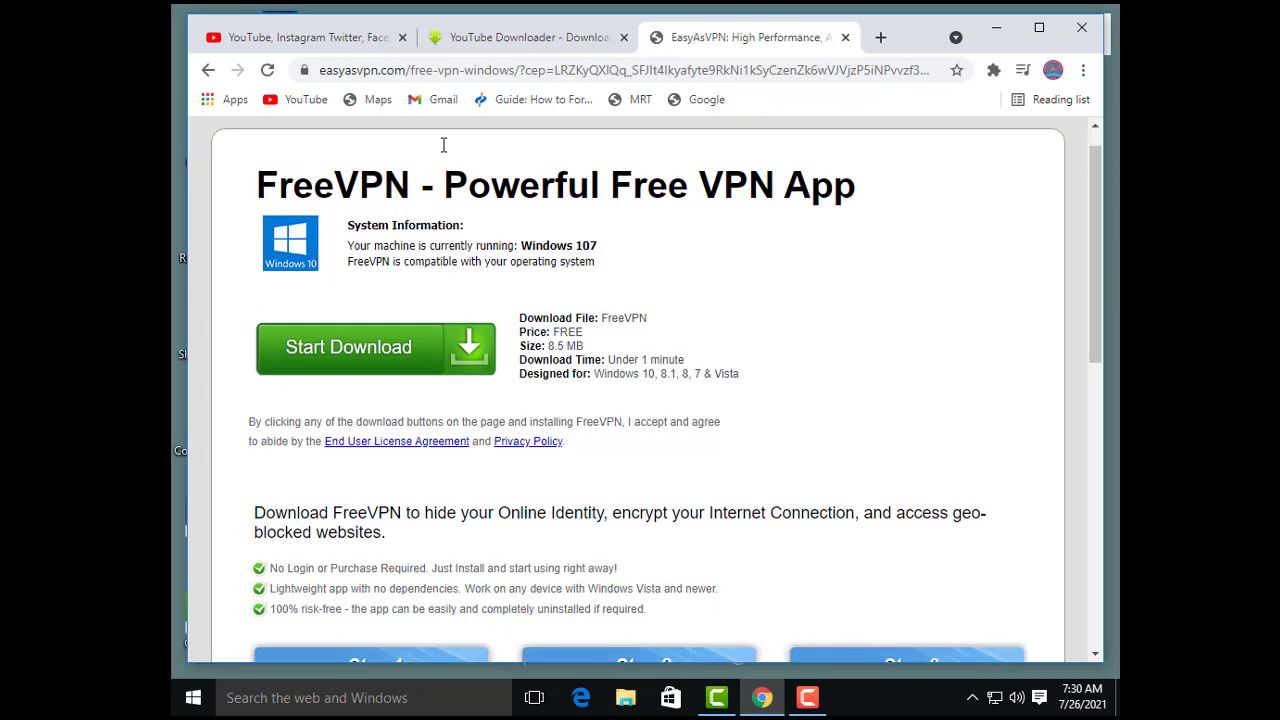
pyautogui.scroll(-3, 443, 145)
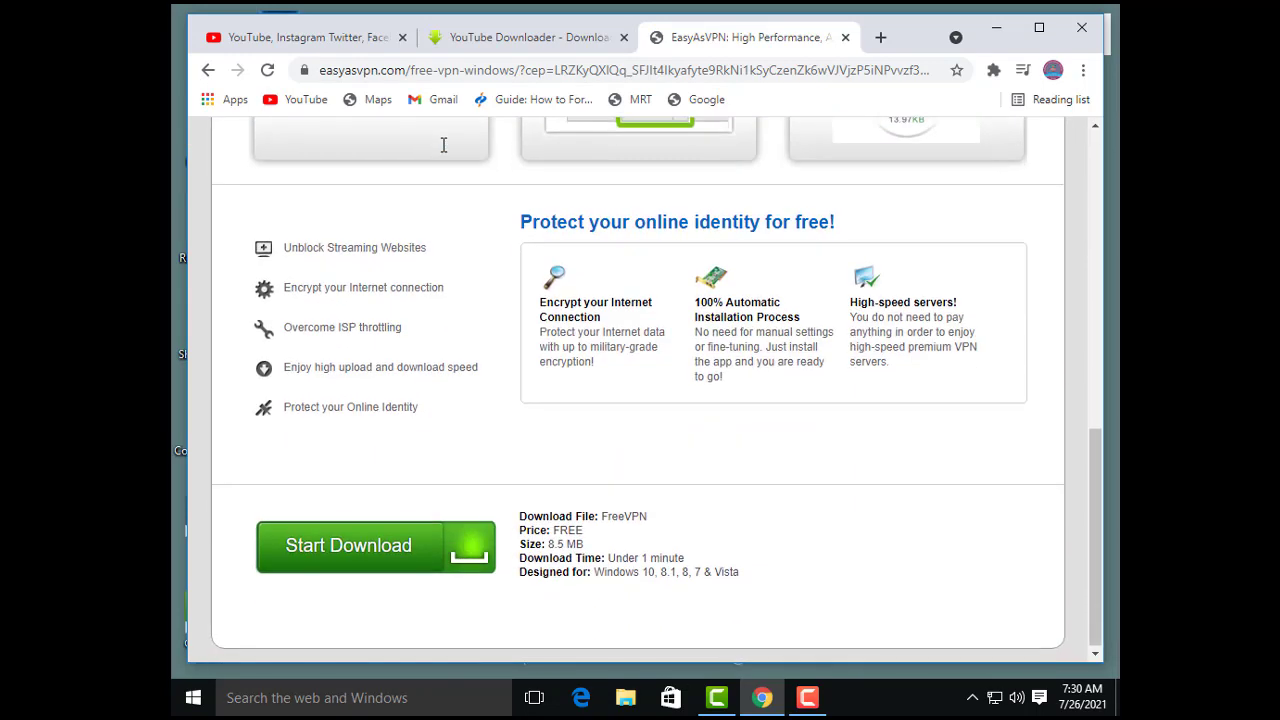
pyautogui.scroll(3, 443, 145)
pyautogui.scroll(5, 443, 145)
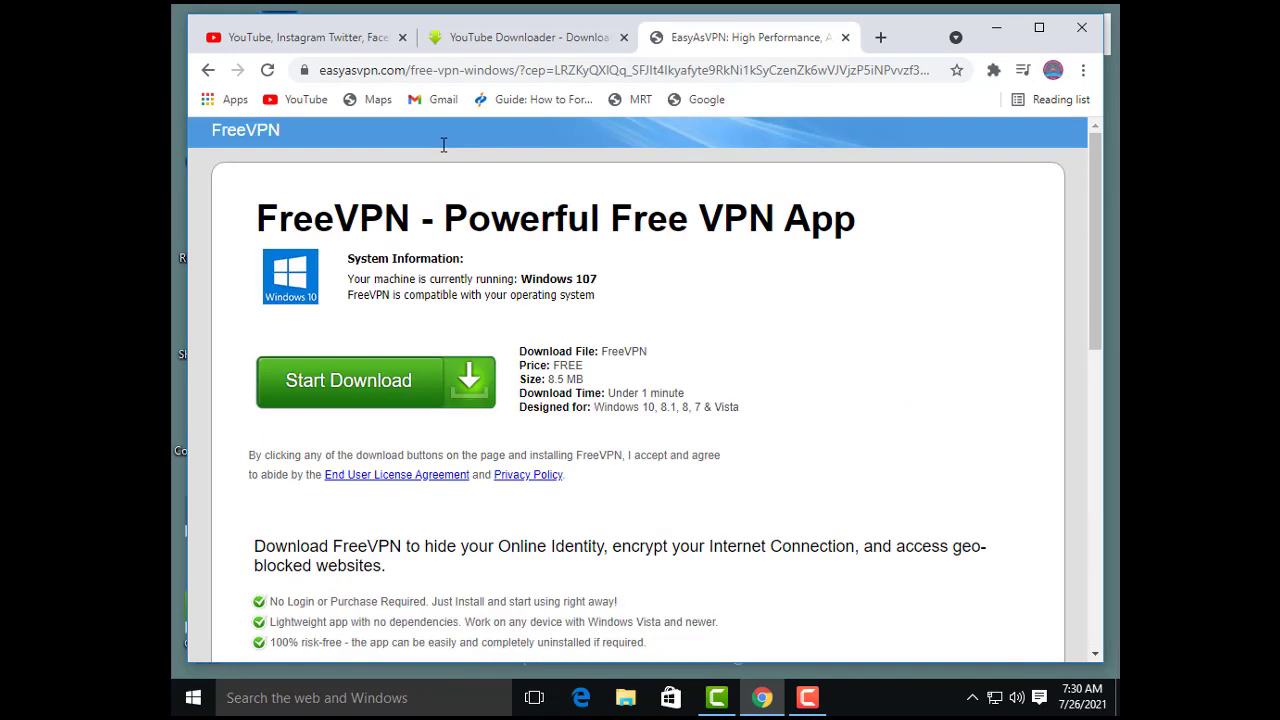
# Step: Return to savefrom.net, open the MP4 720 version in its own playback tab and download the video from there
pyautogui.hotkey('ctrl', 'shift', 'Tab')
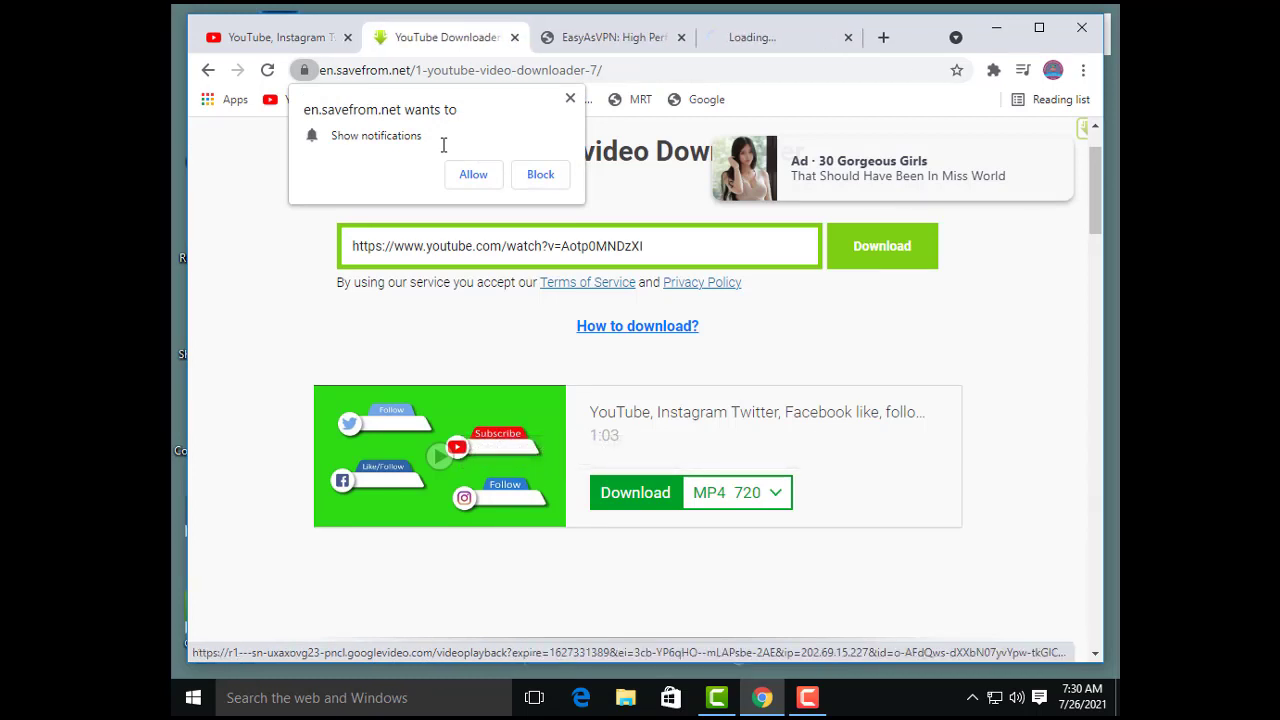
pyautogui.click(780, 38)
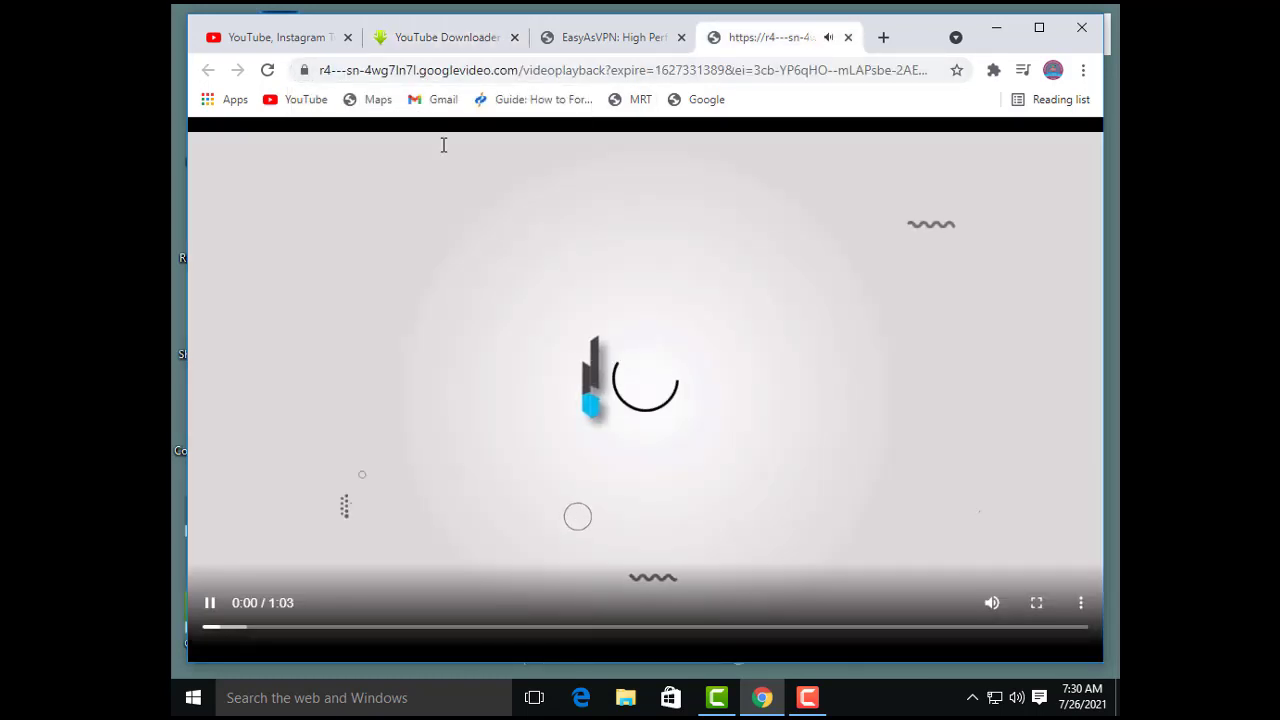
pyautogui.click(1080, 603)
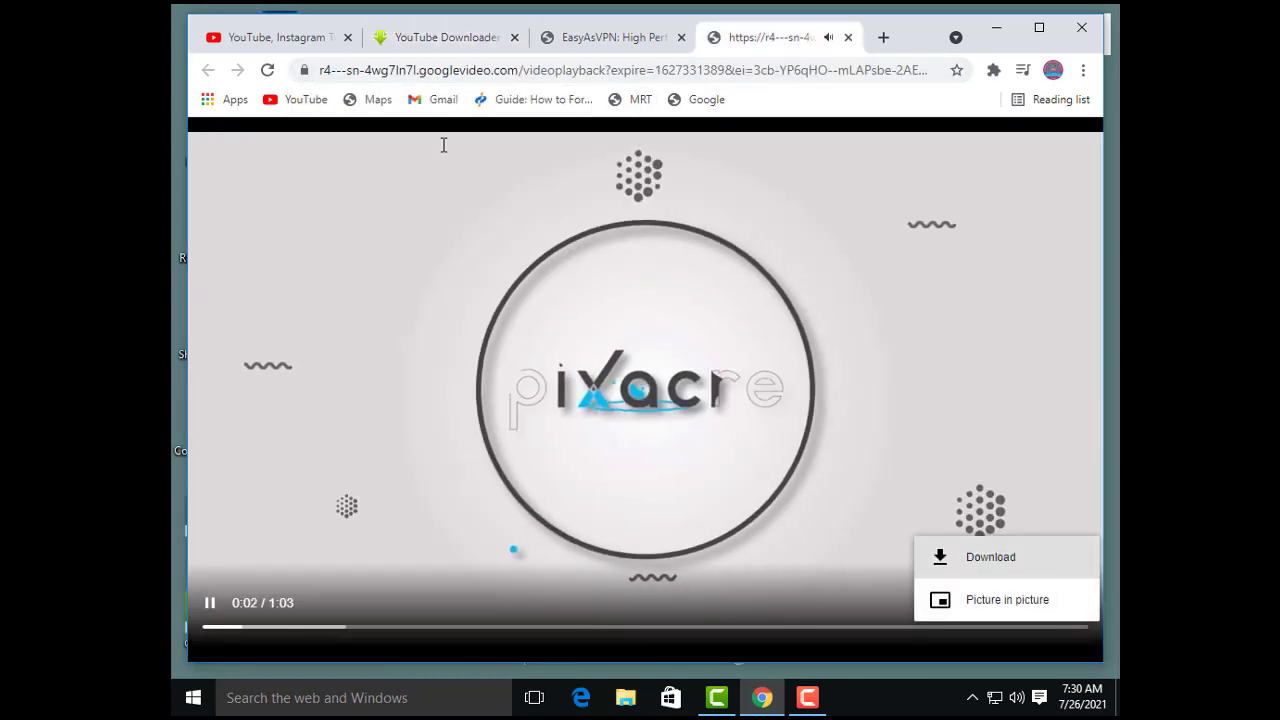
pyautogui.click(990, 557)
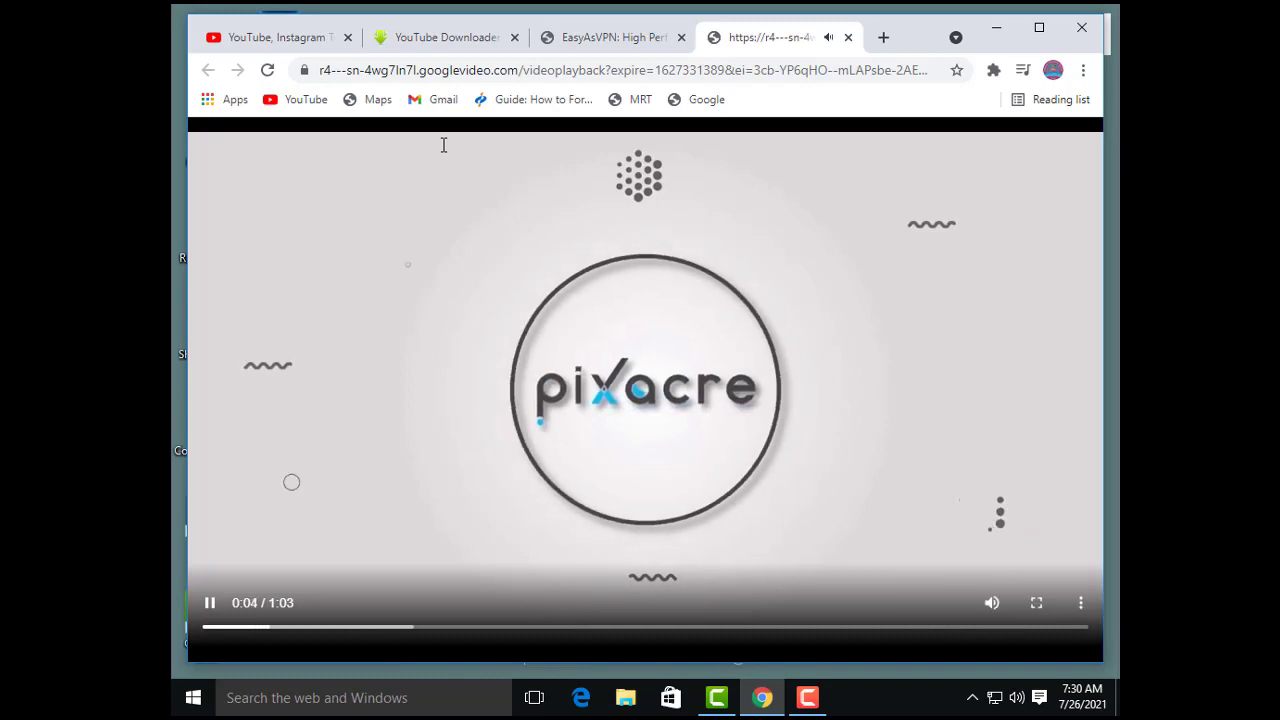
# Step: Close the EasyAsVPN advert page, request a download of the green screen video from its player and pause playback
pyautogui.click(681, 38)
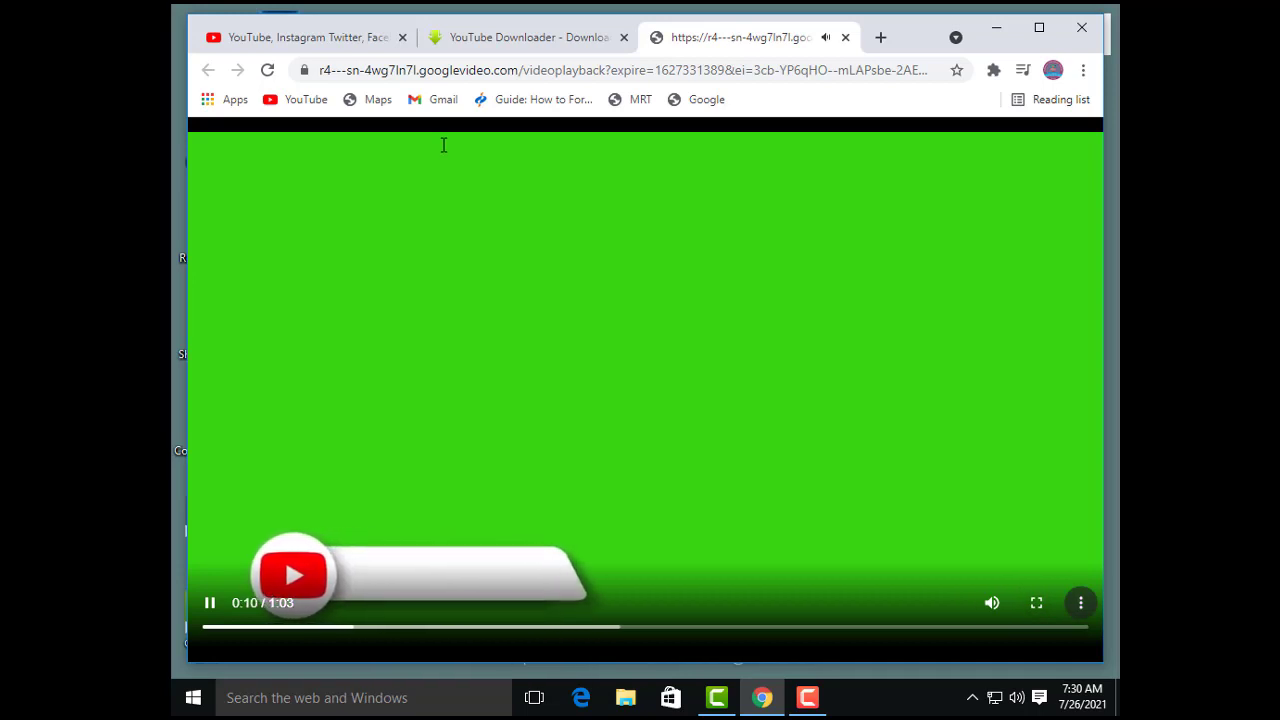
pyautogui.click(1081, 602)
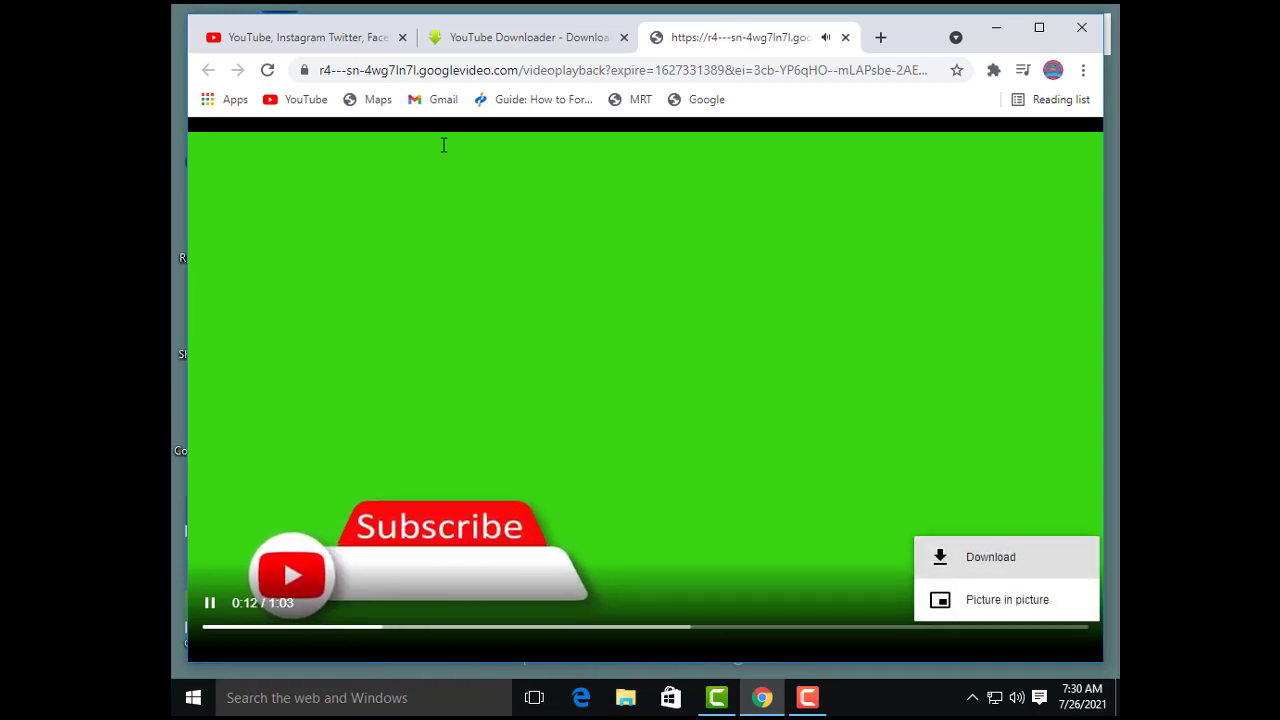
pyautogui.click(991, 557)
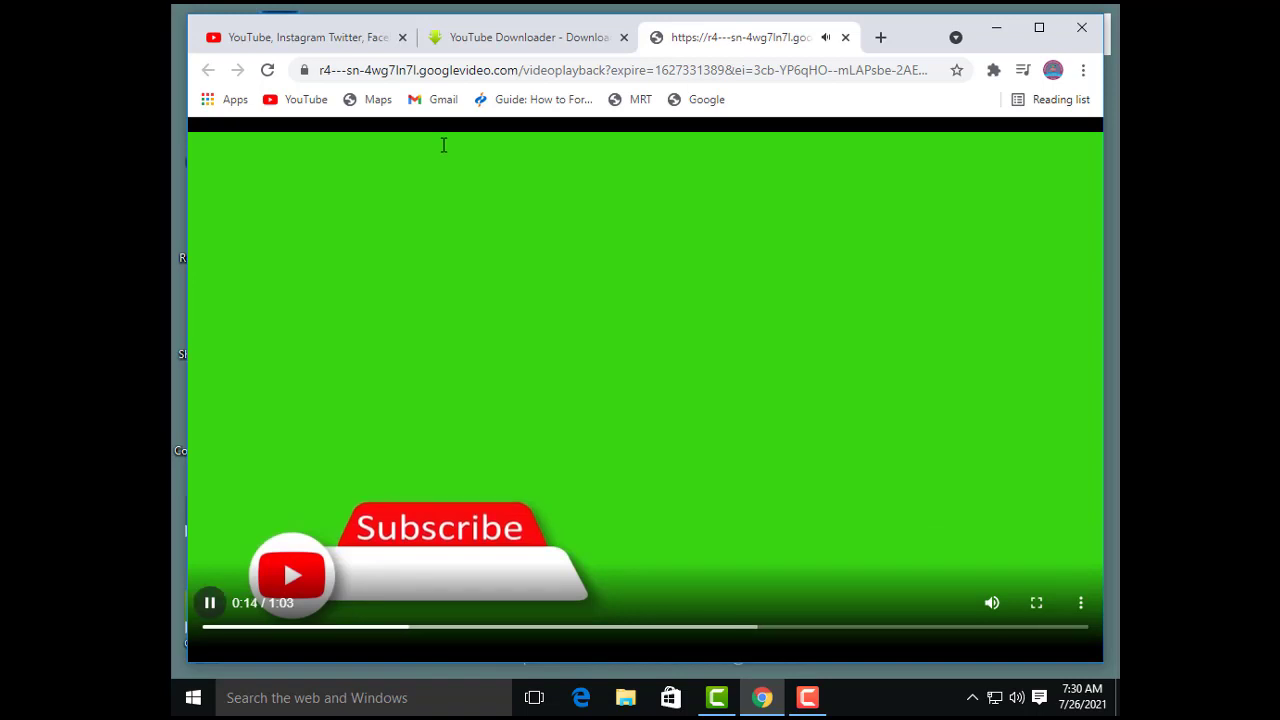
pyautogui.click(210, 603)
# Step: Check the browser's download list for the video, starting from the savefrom.net page, and return to the video playback page
pyautogui.click(520, 38)
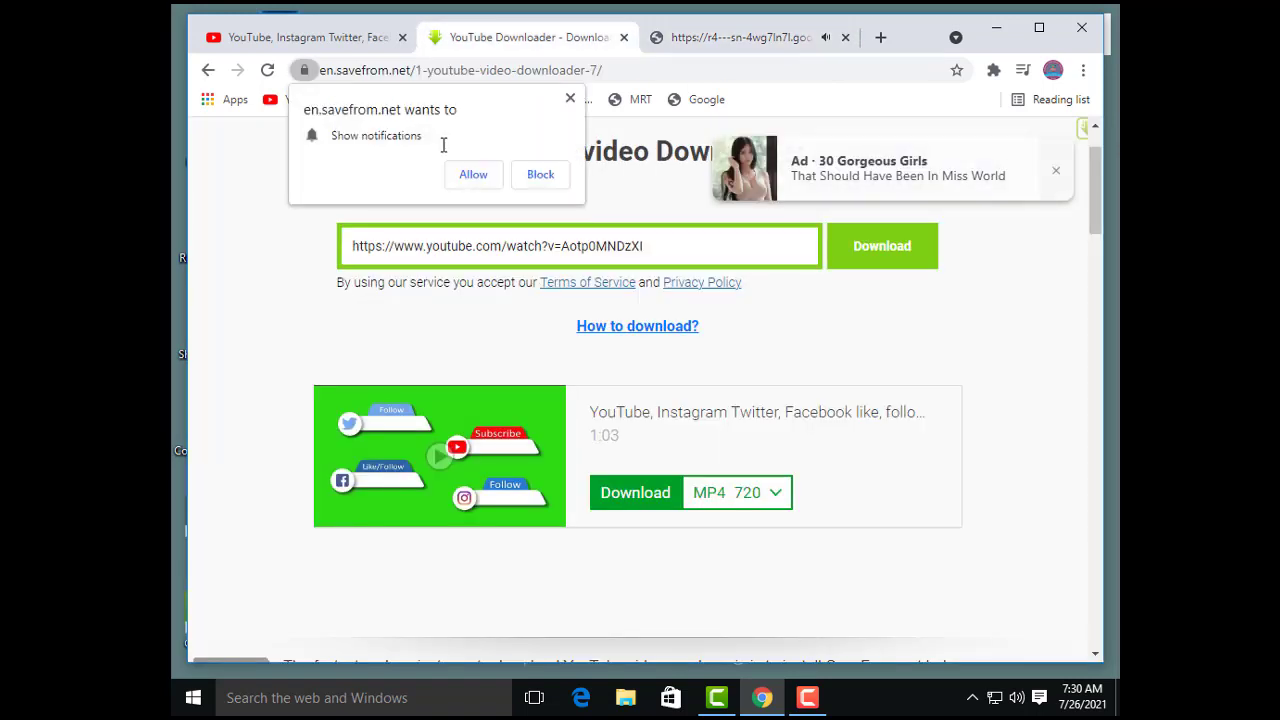
pyautogui.click(1083, 70)
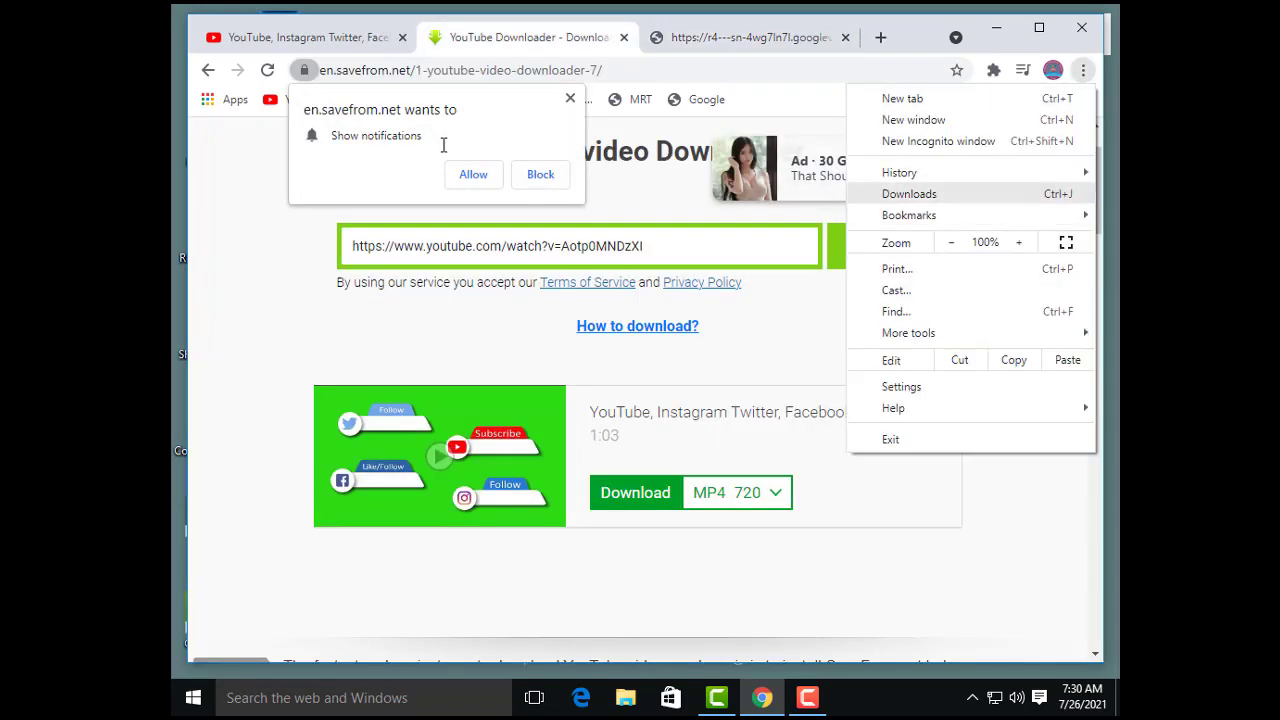
pyautogui.click(930, 193)
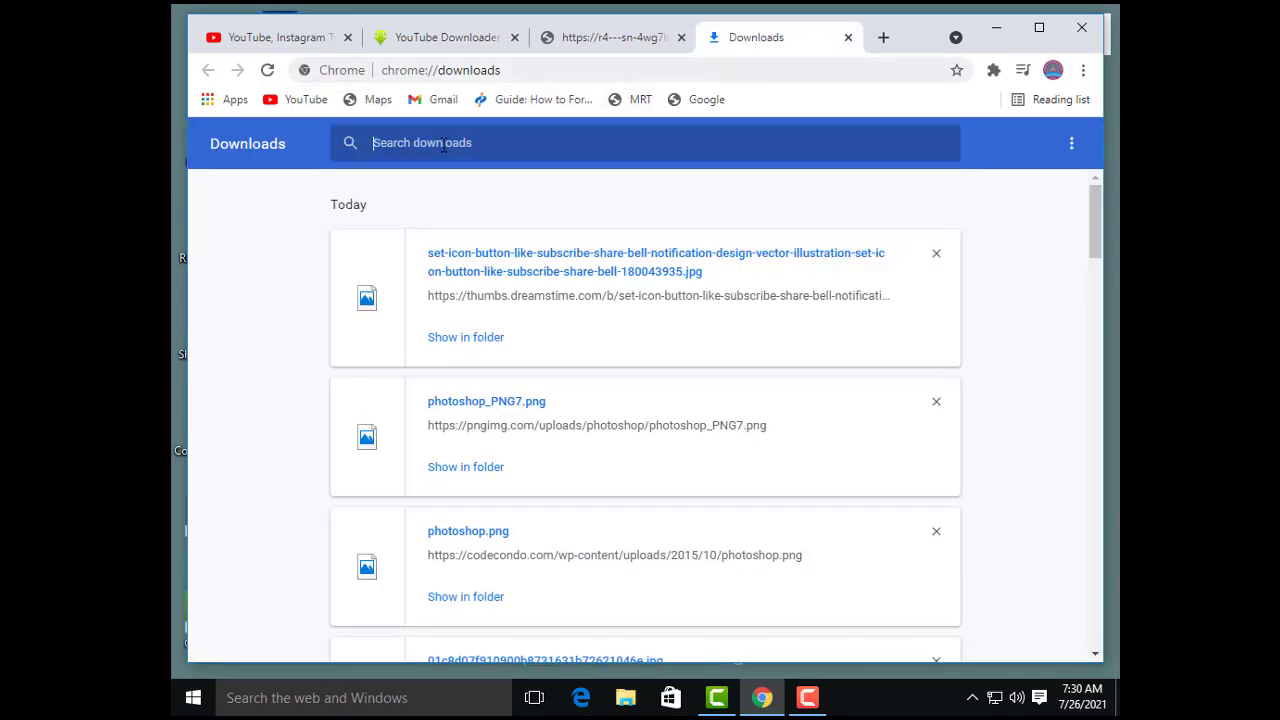
pyautogui.click(612, 37)
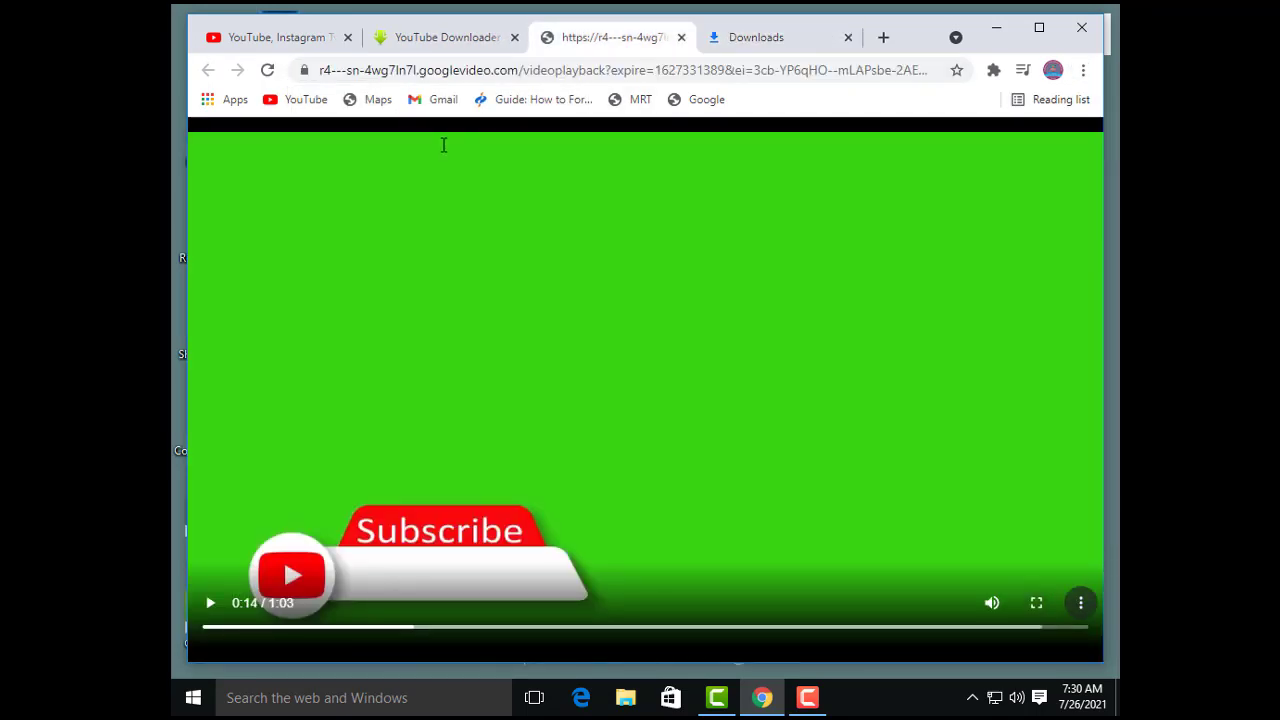
# Step: Save the video in the Downloads folder as an MP4 named "lower third" and cancel the duplicate save request
pyautogui.hotkey('ctrl', 's')
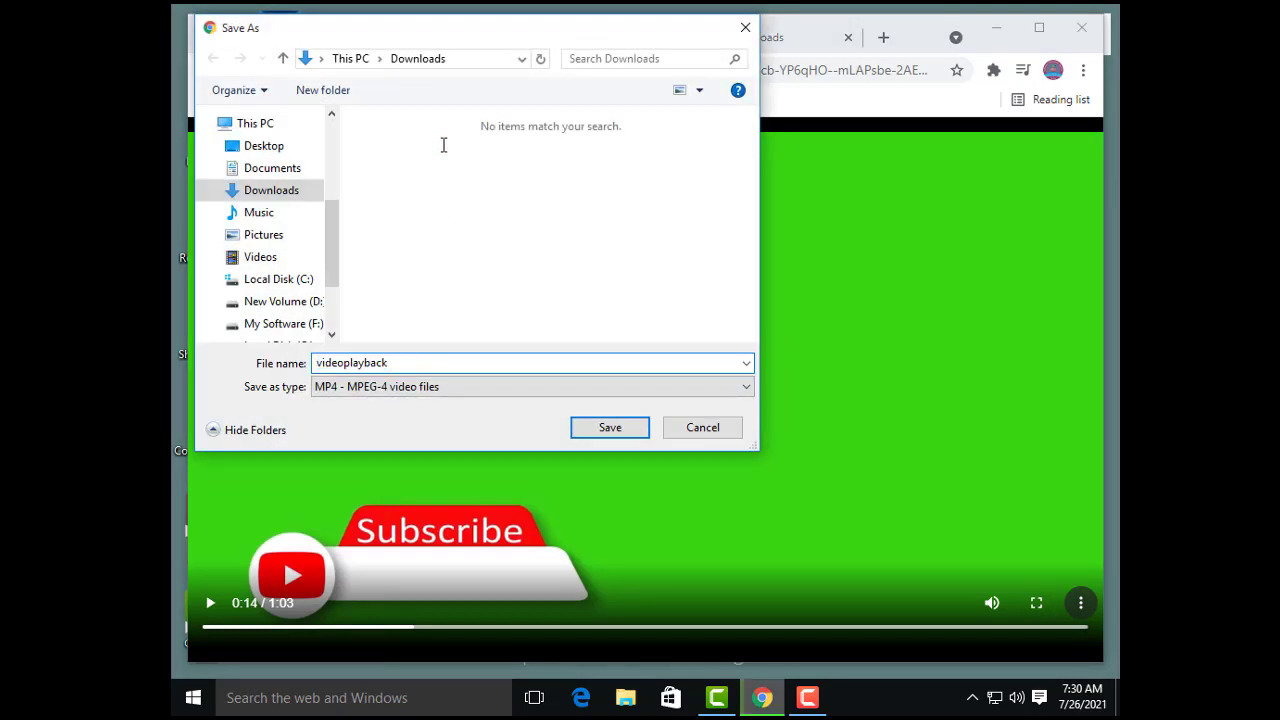
pyautogui.write('lower third')
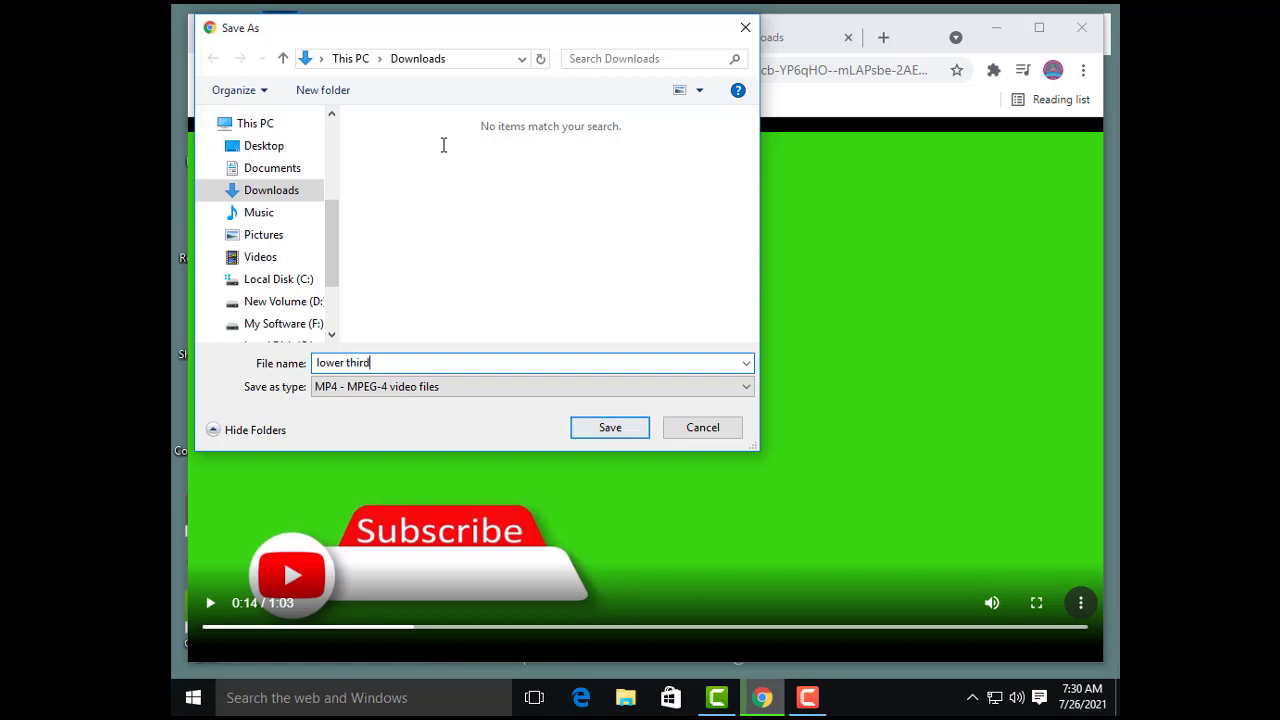
pyautogui.press('Return')
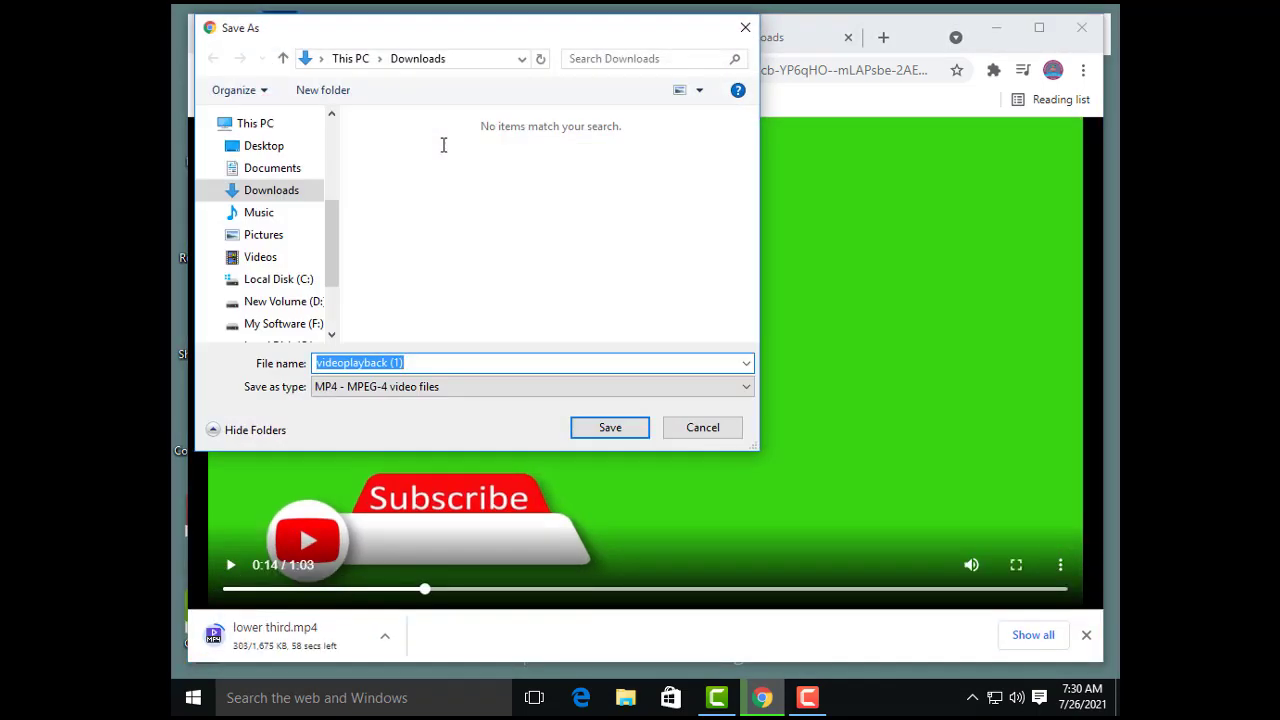
pyautogui.press('Escape')
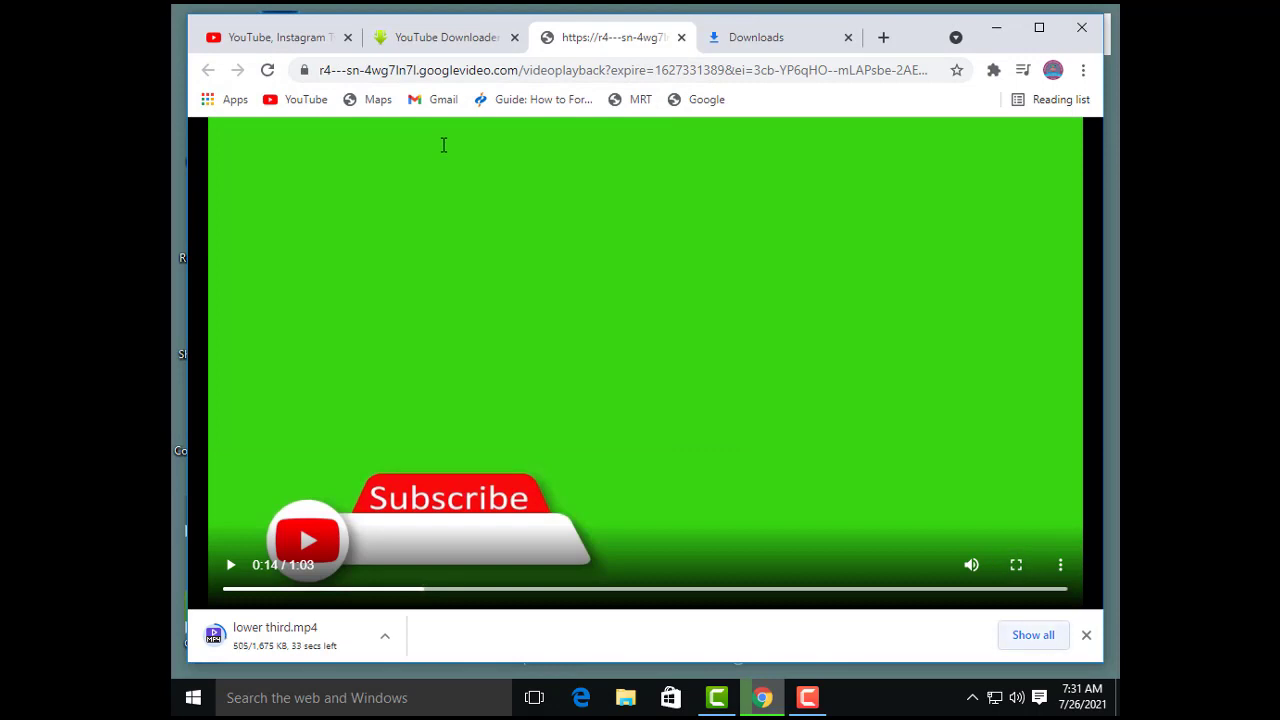
# Step: Follow the lower third.mp4 download in the download list, show the finished file in its folder and minimize that folder
pyautogui.hotkey('ctrl', 'j')
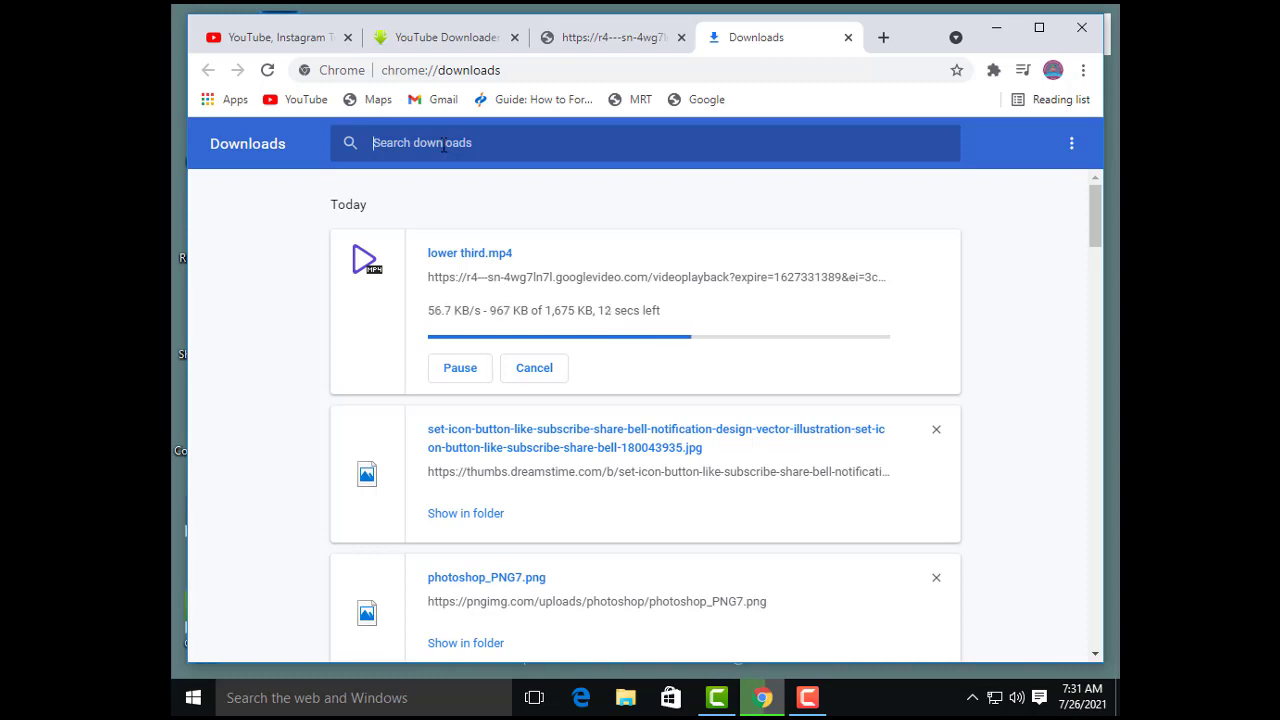
pyautogui.click(443, 146)
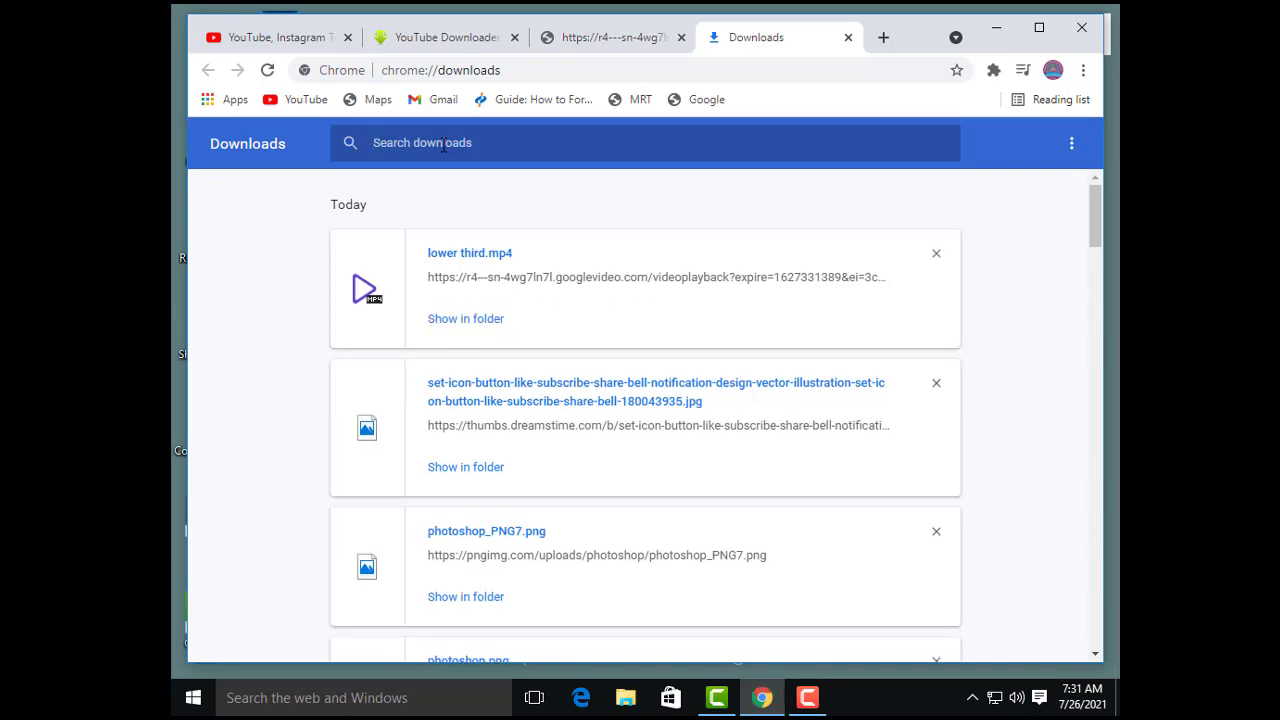
pyautogui.click(465, 318)
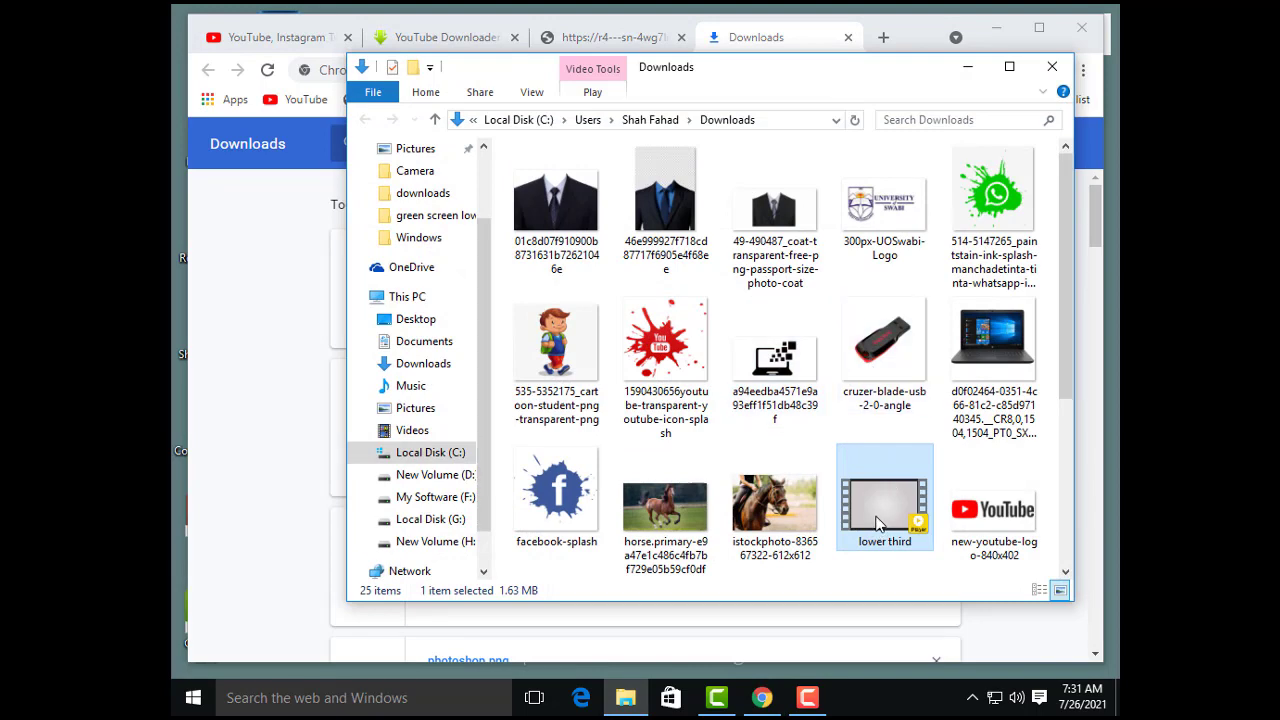
pyautogui.click(968, 66)
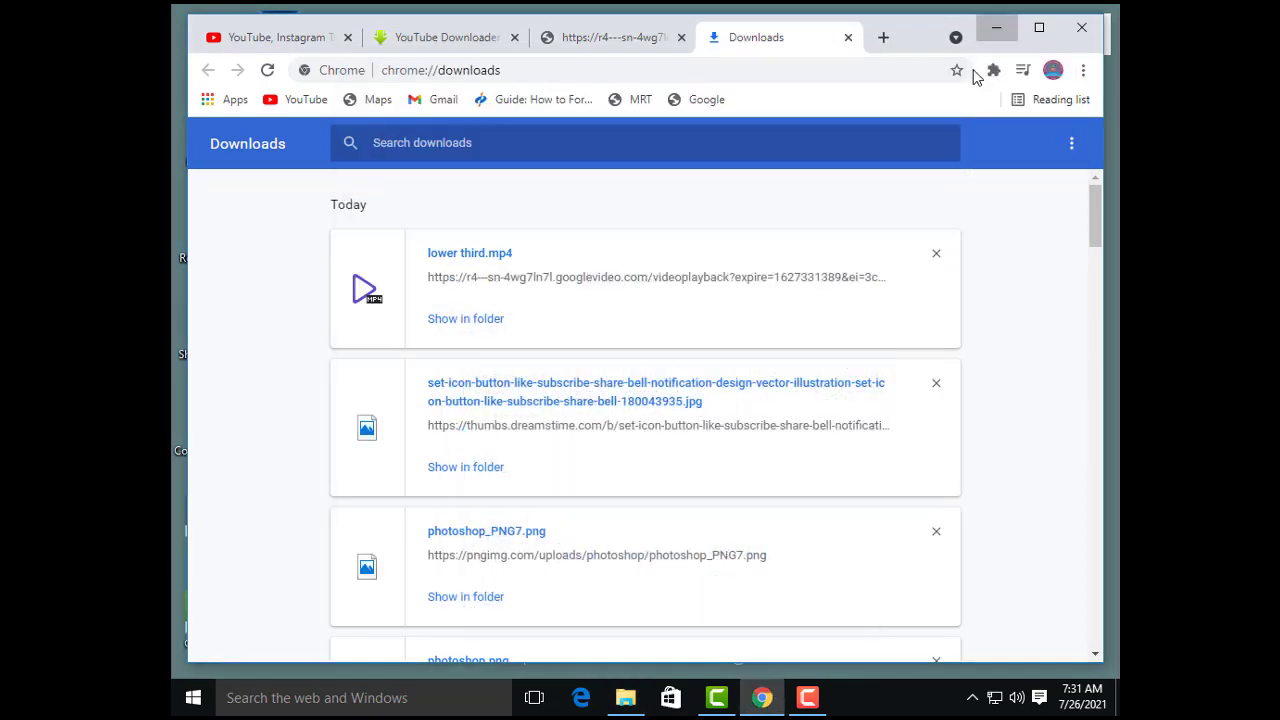
# Step: Switch to Camtasia and import the "lower third" video from the Downloads folder into the Media Bin
pyautogui.click(997, 28)
pyautogui.click(717, 698)
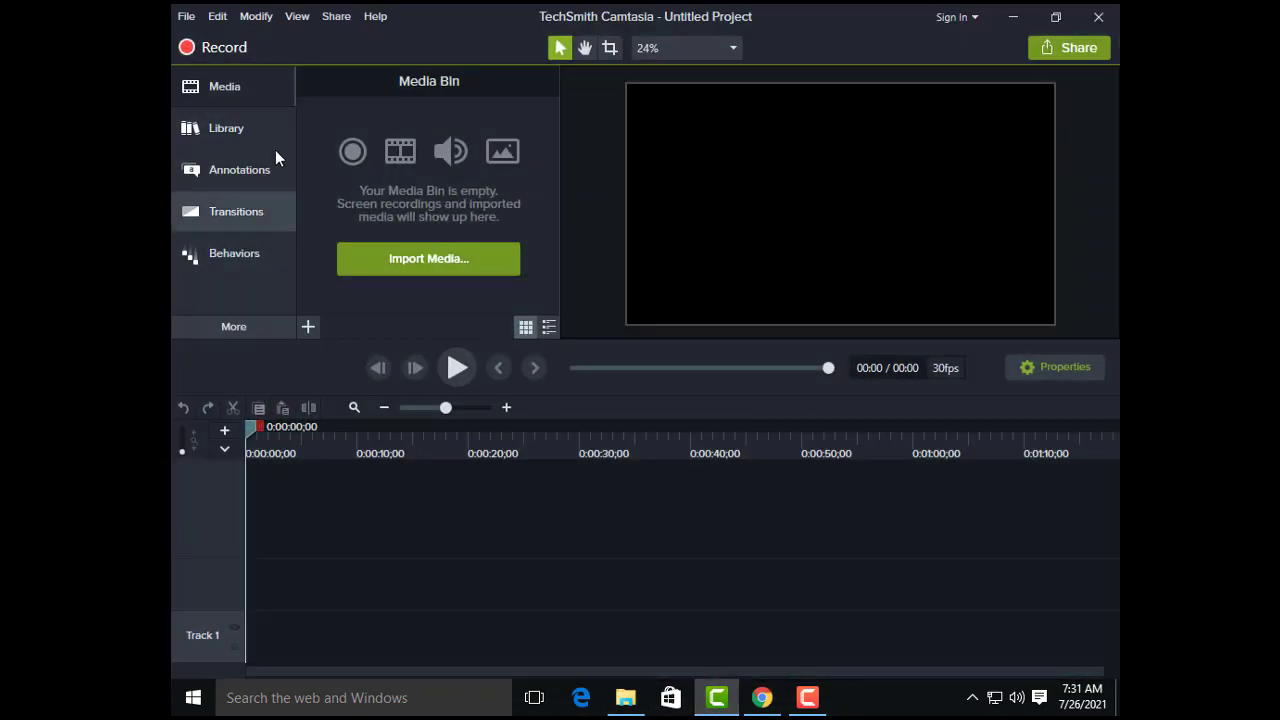
pyautogui.click(414, 257)
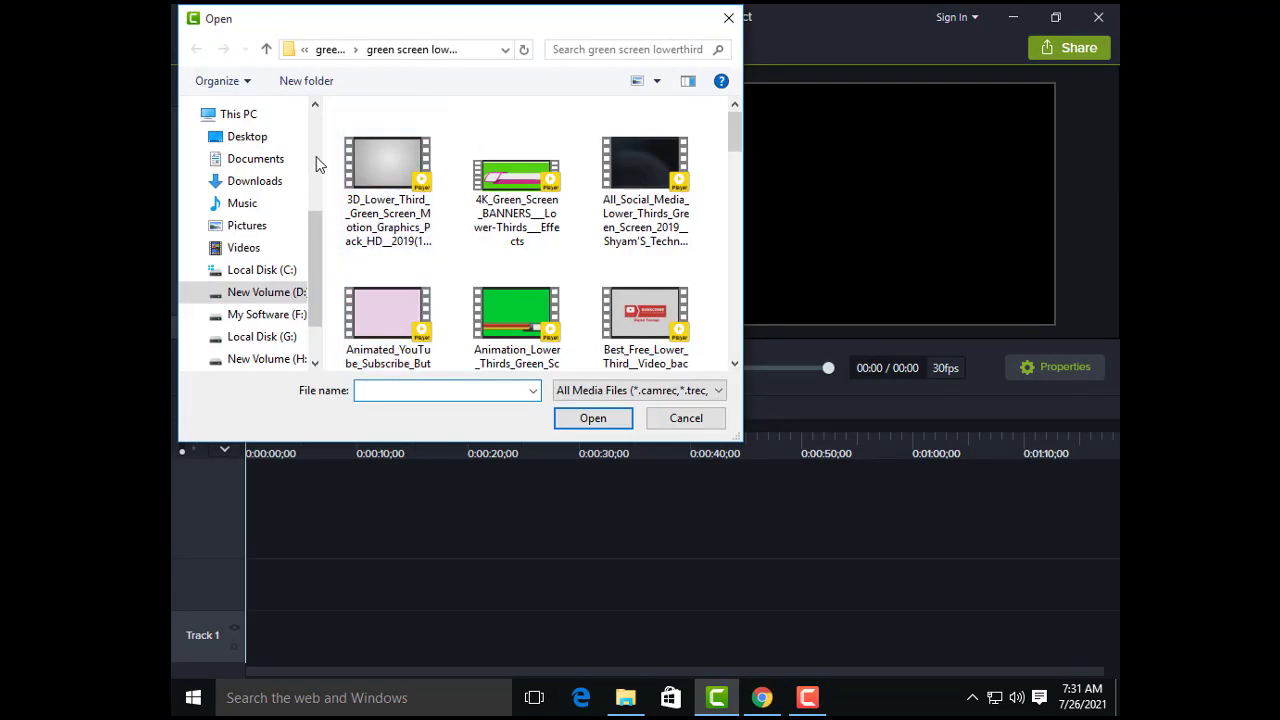
pyautogui.click(251, 136)
pyautogui.click(257, 188)
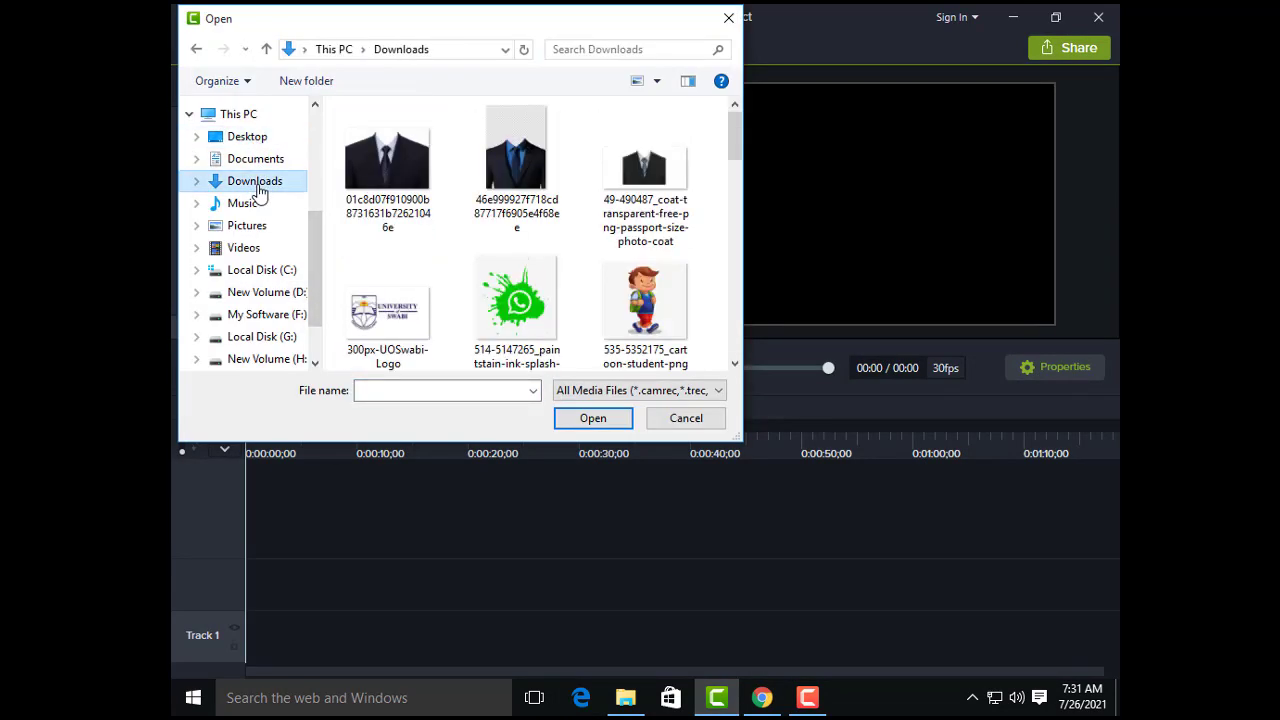
pyautogui.scroll(-5, 579, 298)
pyautogui.click(517, 310)
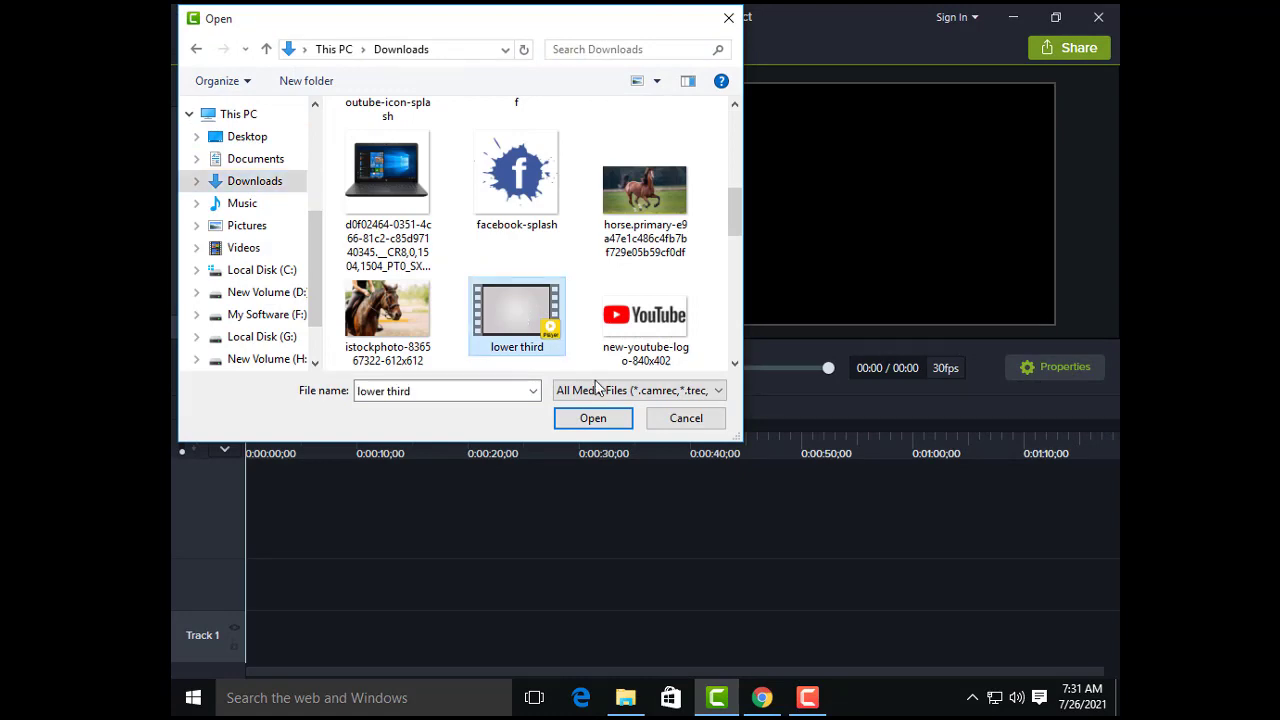
pyautogui.click(612, 416)
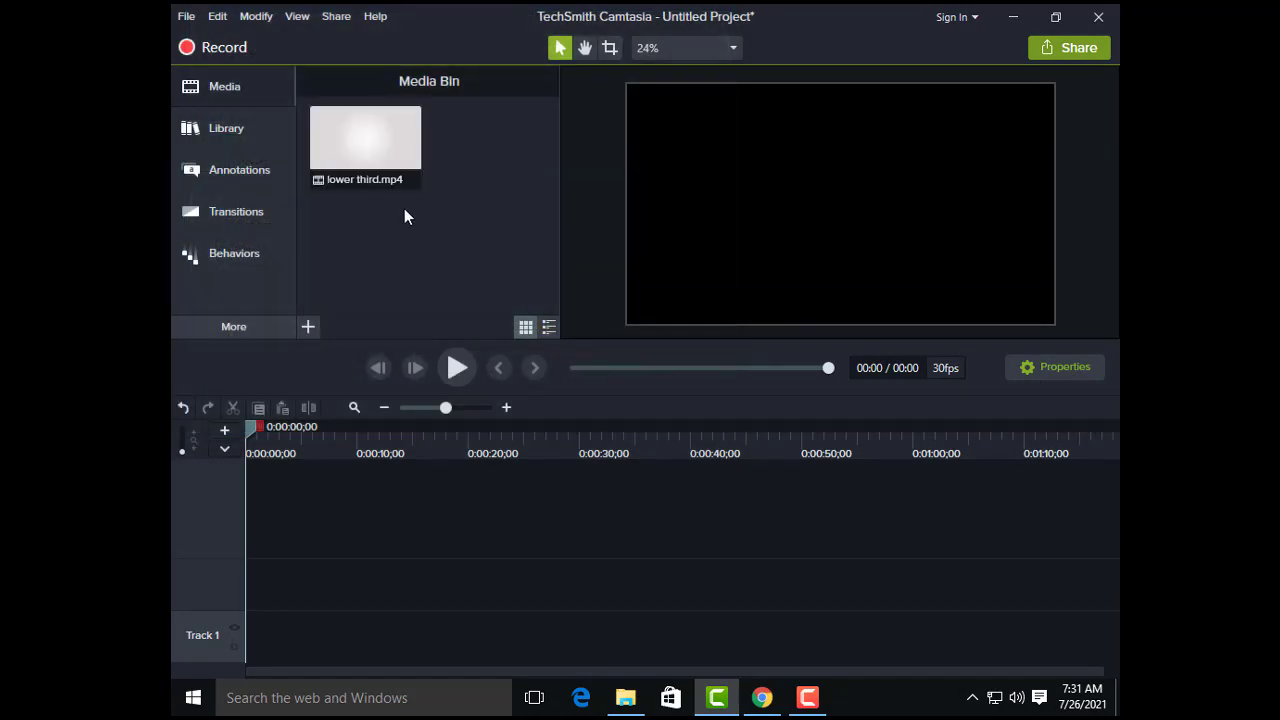
# Step: Place lower third.mp4 at the start of Track 2 on the timeline and briefly preview it
pyautogui.moveTo(365, 150); pyautogui.dragTo(393, 540)
pyautogui.moveTo(241, 540); pyautogui.dragTo(225, 540)
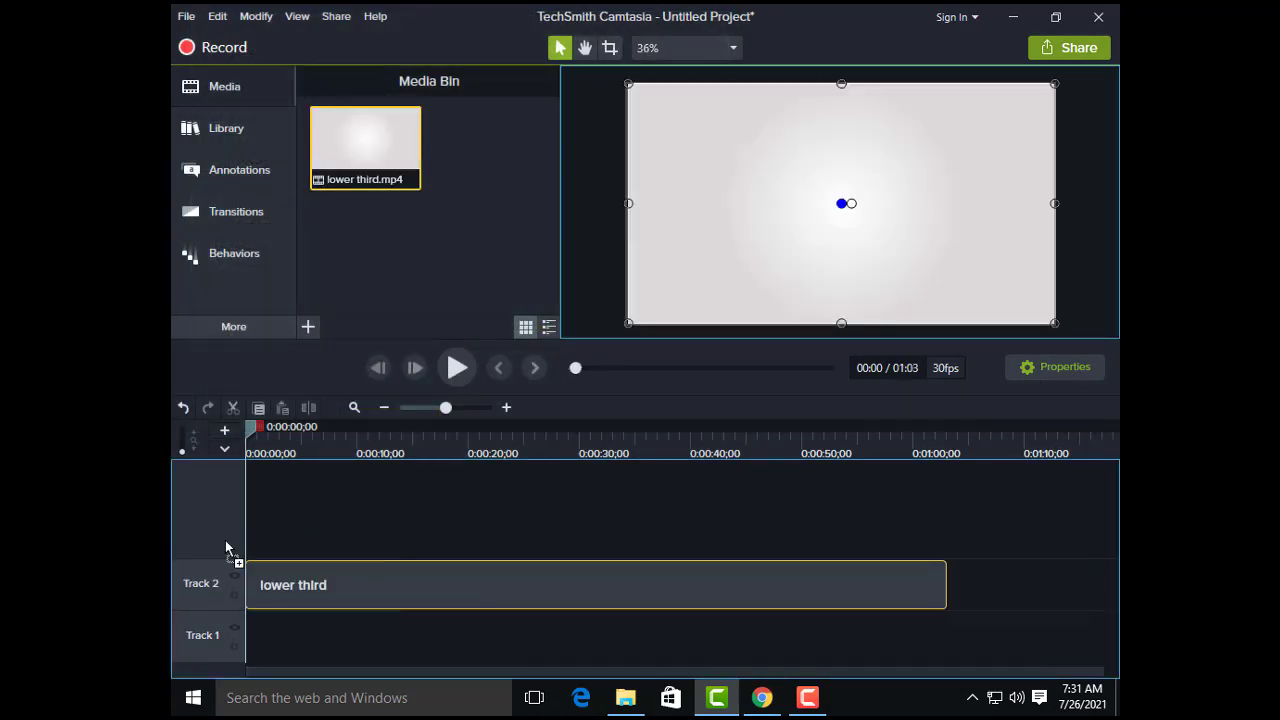
pyautogui.click(452, 368)
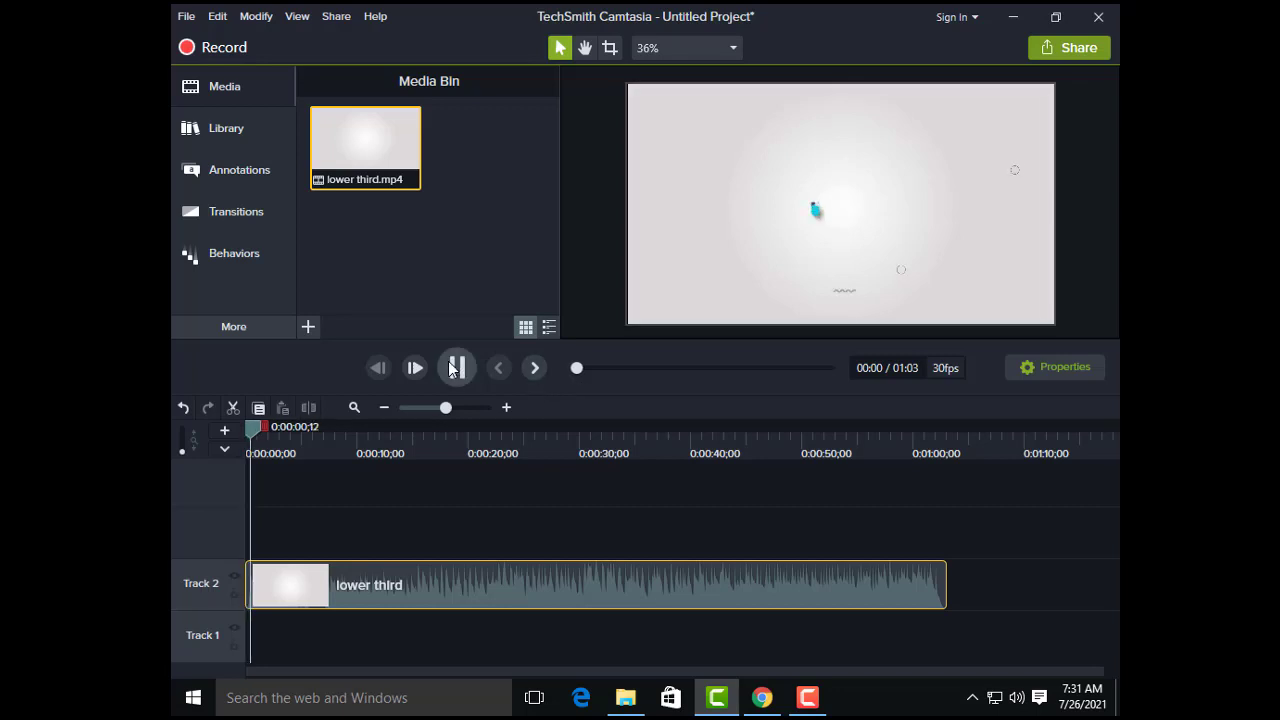
pyautogui.click(456, 368)
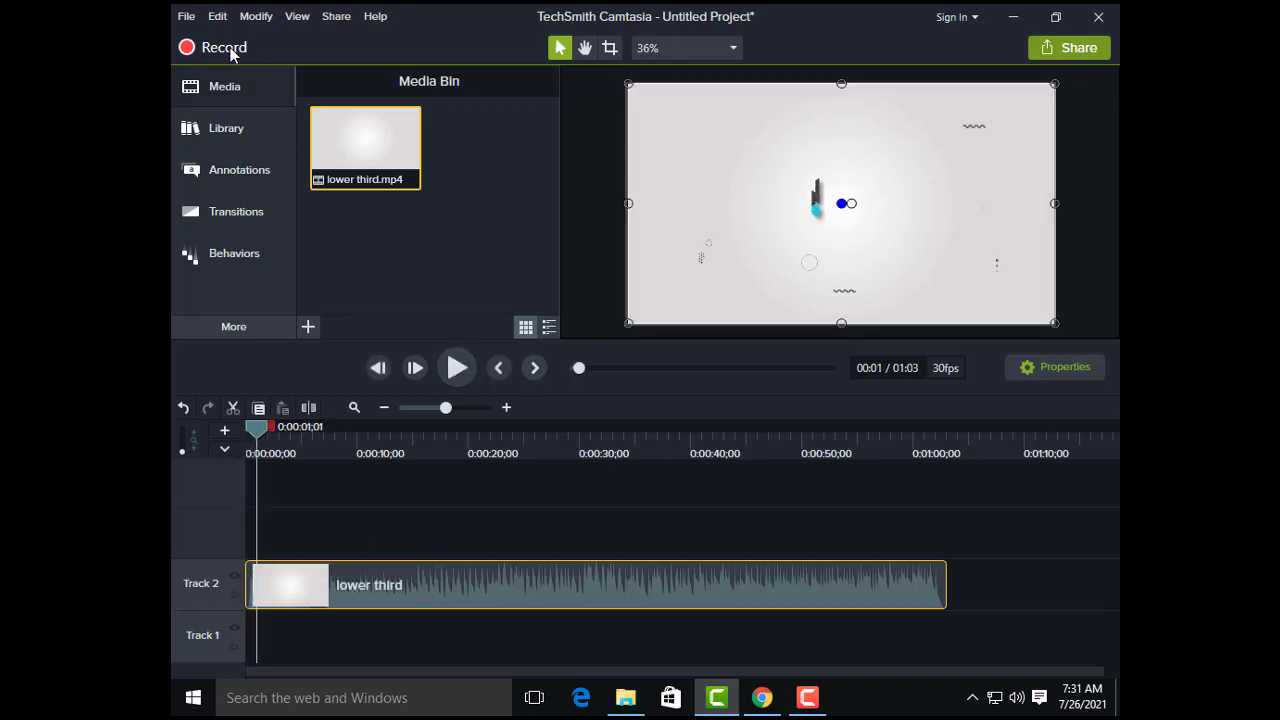
# Step: Separate the lower third clip's audio from its video and delete the audio clip
pyautogui.click(217, 17)
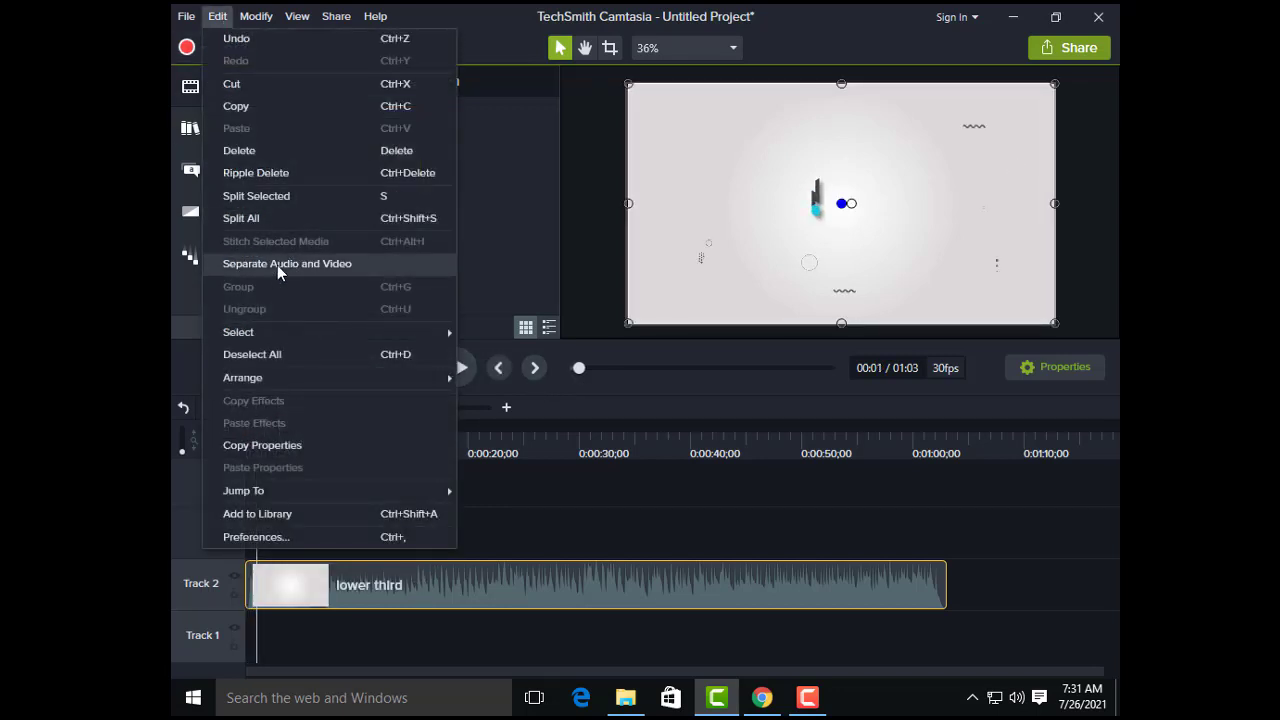
pyautogui.click(277, 265)
pyautogui.click(380, 541)
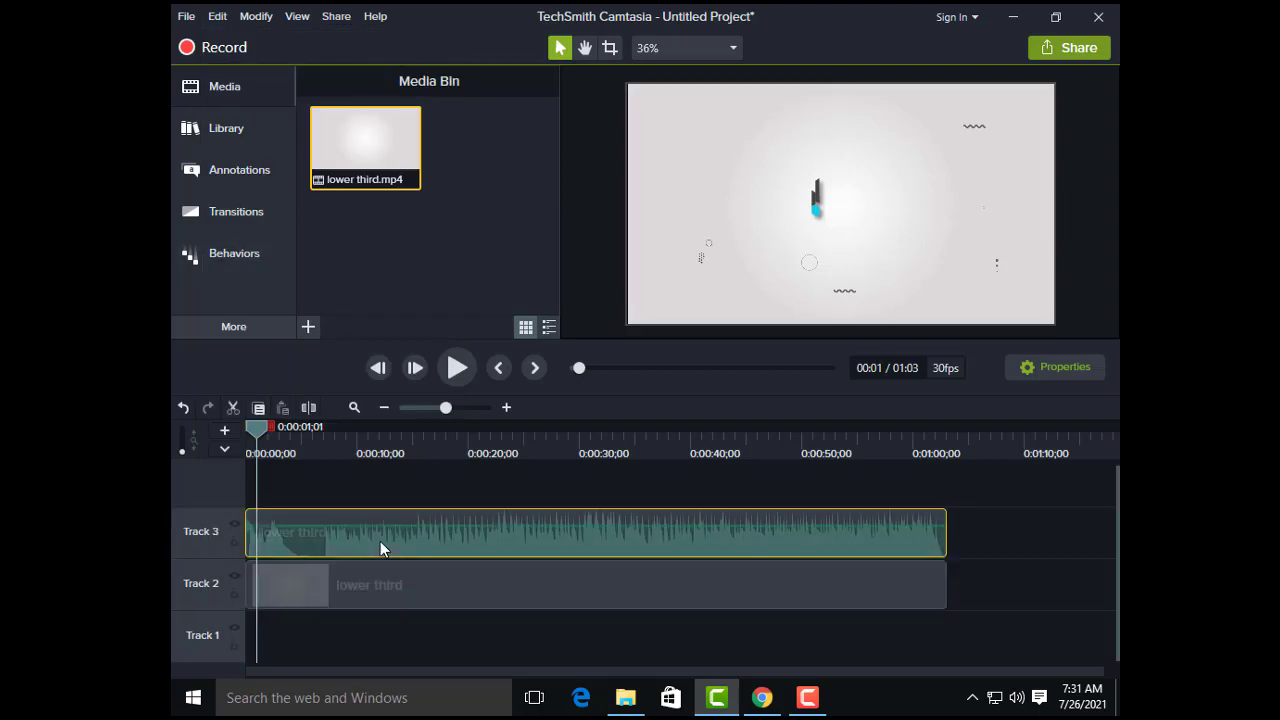
pyautogui.press('Delete')
# Step: Play the clip from the start, pause at the Subscribe lower third near 11 seconds and apply the Remove a Color effect to the clip
pyautogui.moveTo(264, 427); pyautogui.dragTo(250, 427)
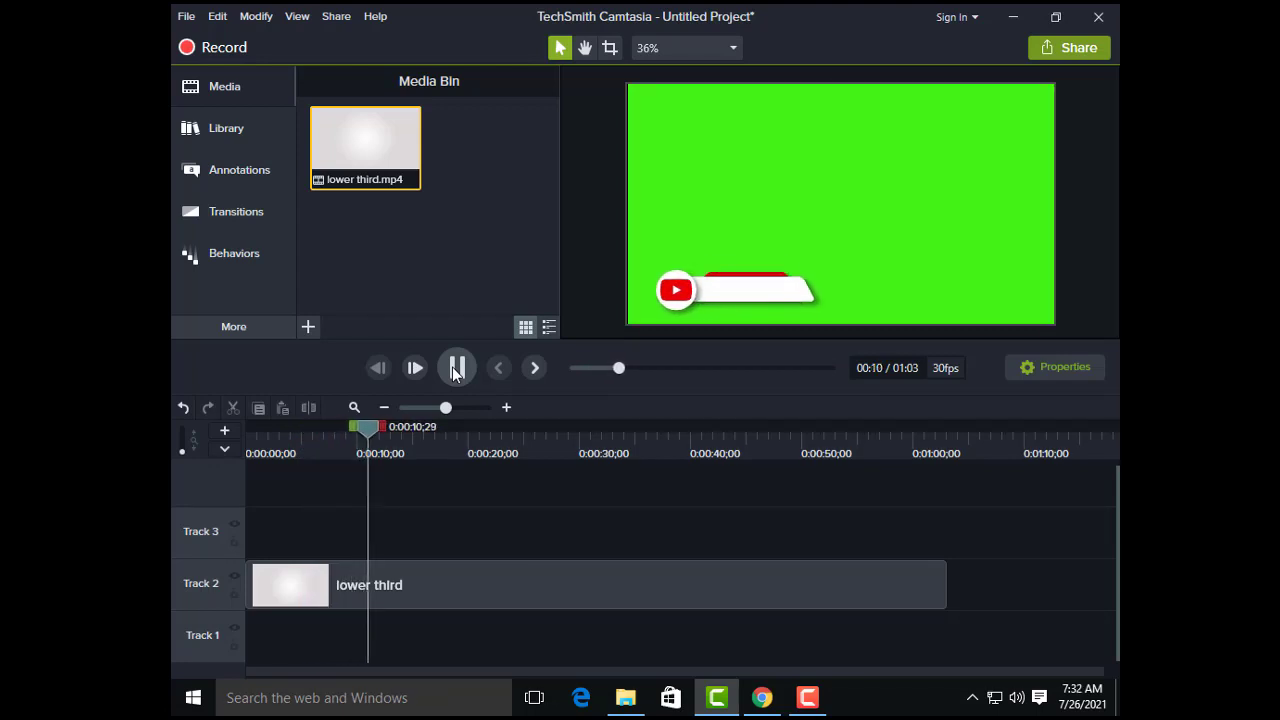
pyautogui.click(456, 368)
pyautogui.click(435, 580)
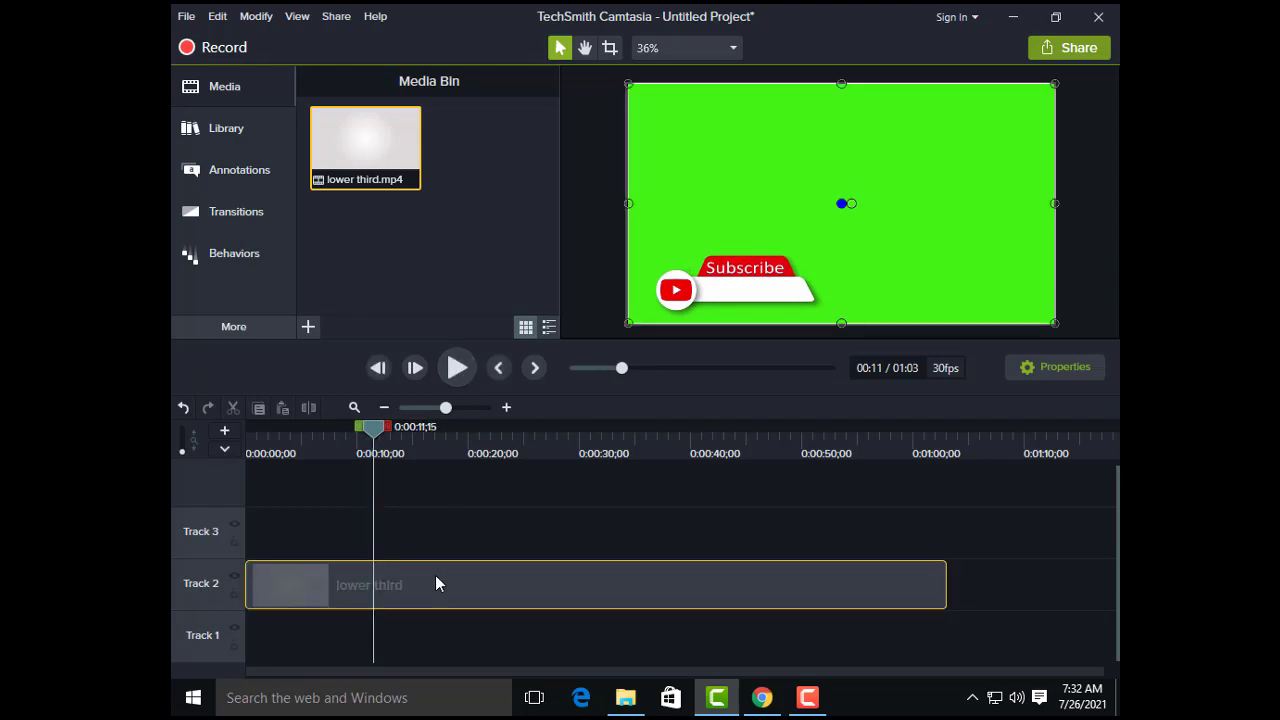
pyautogui.click(225, 325)
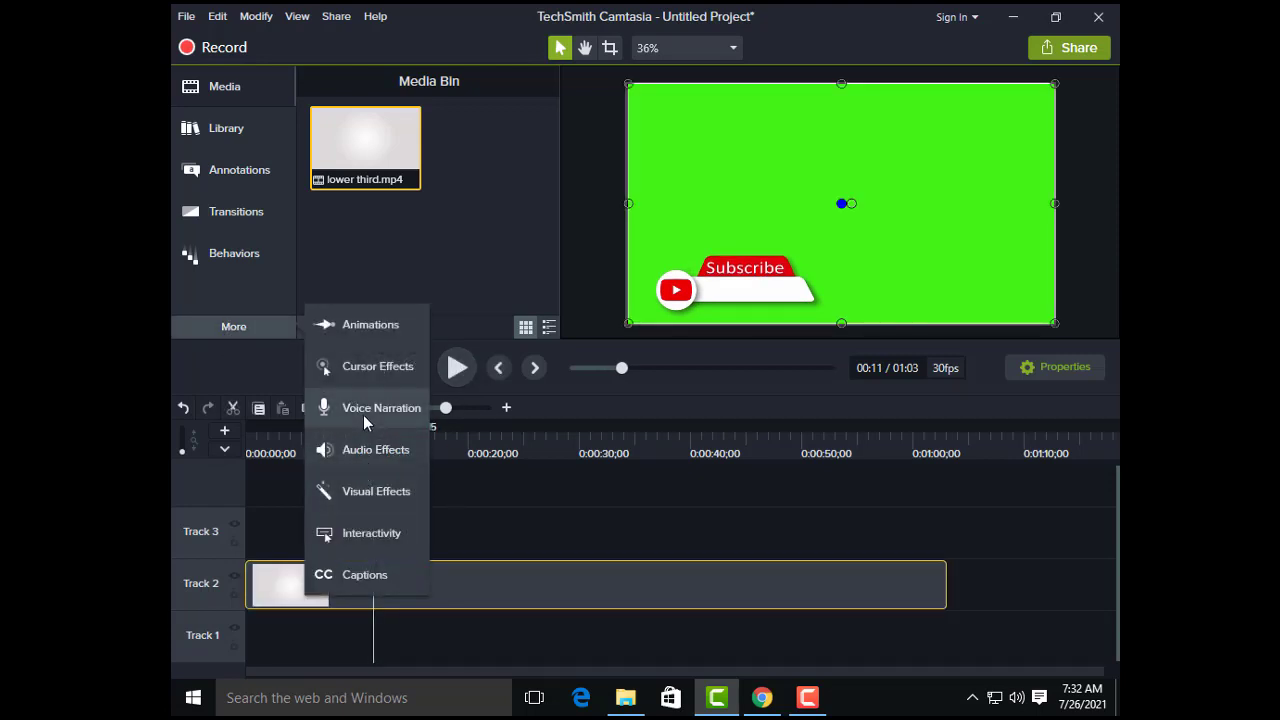
pyautogui.click(367, 491)
pyautogui.moveTo(555, 217); pyautogui.dragTo(555, 251)
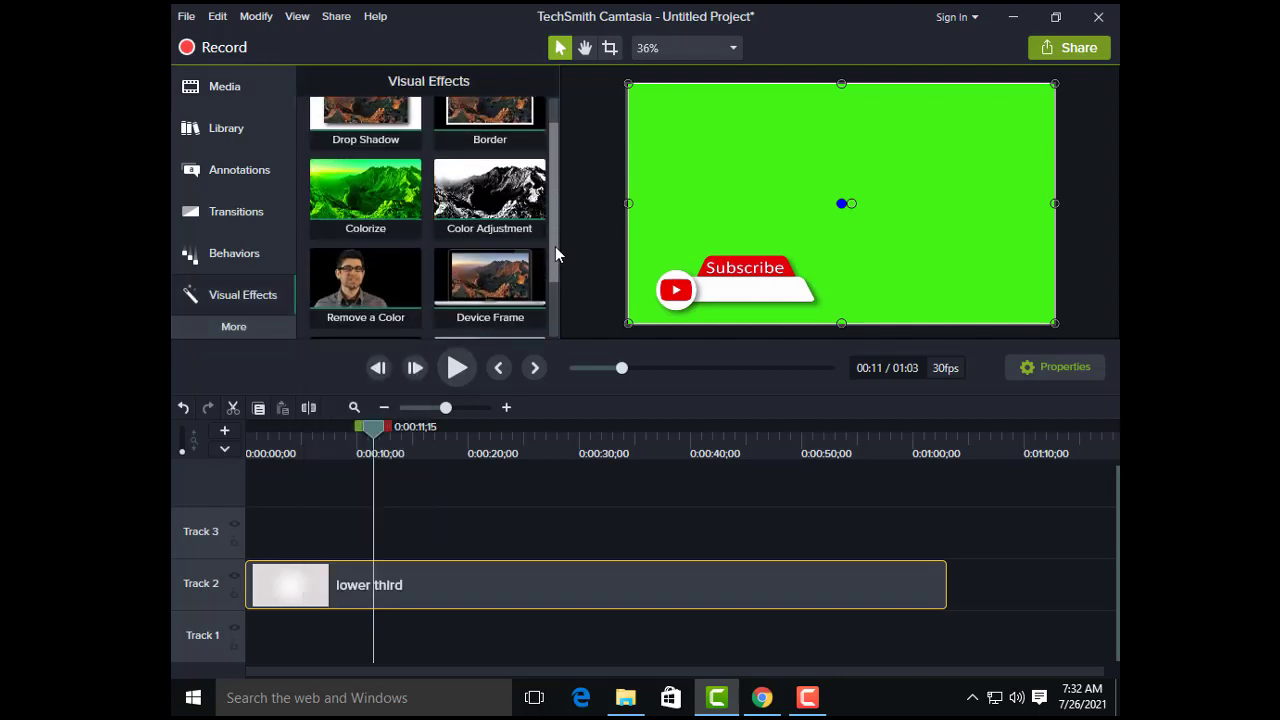
pyautogui.moveTo(360, 305); pyautogui.dragTo(417, 586)
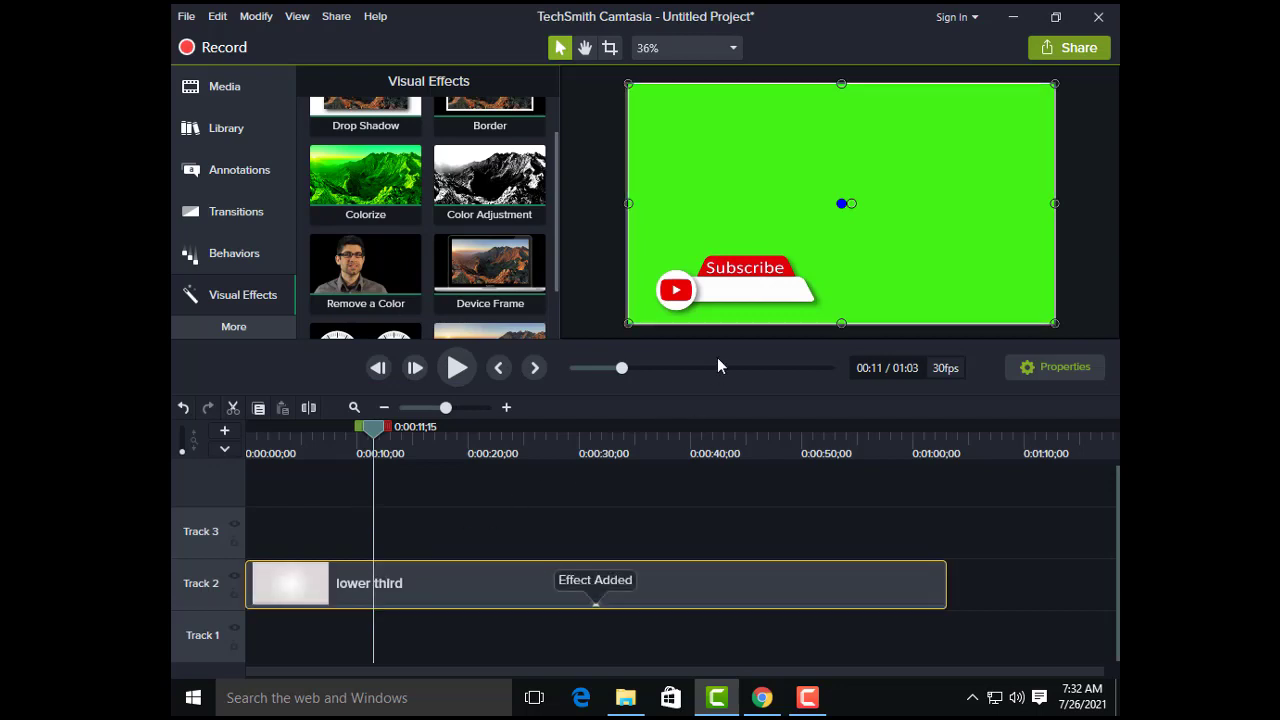
# Step: Sample the clip's green background as the color to remove, with Tolerance 21%, Softness 23% and Hue 13%, and close its properties
pyautogui.click(1055, 367)
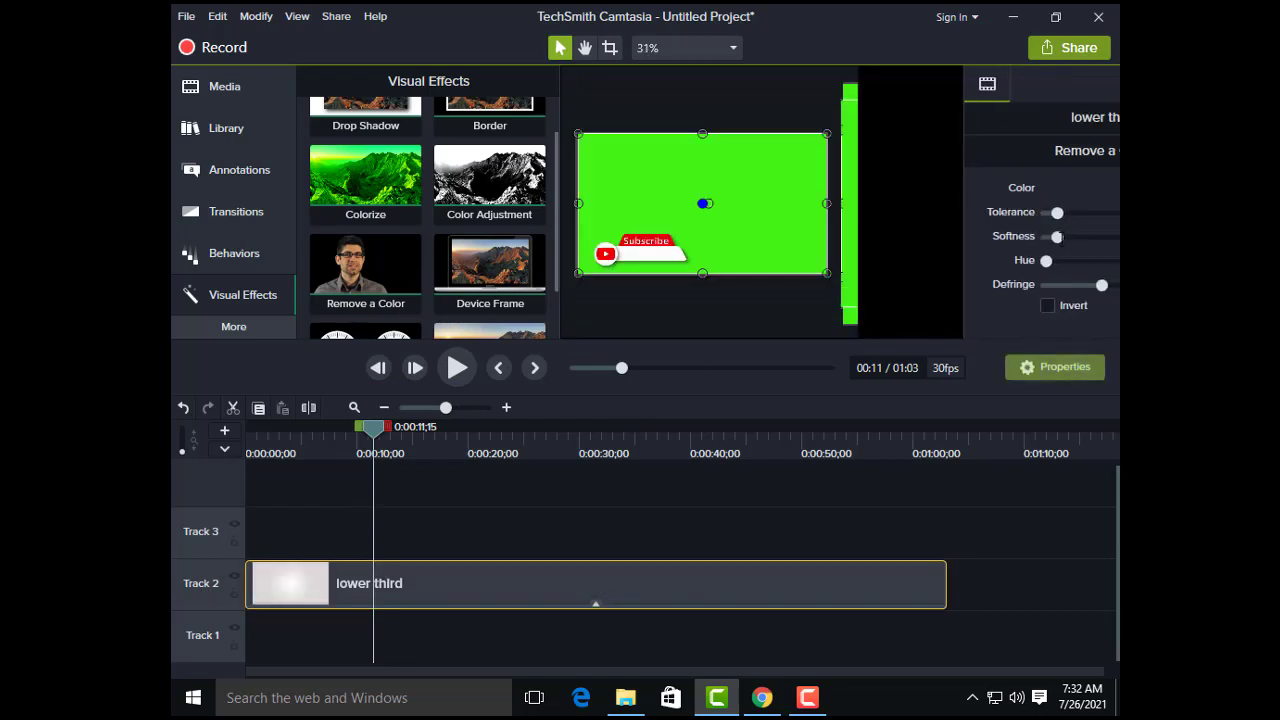
pyautogui.click(1062, 197)
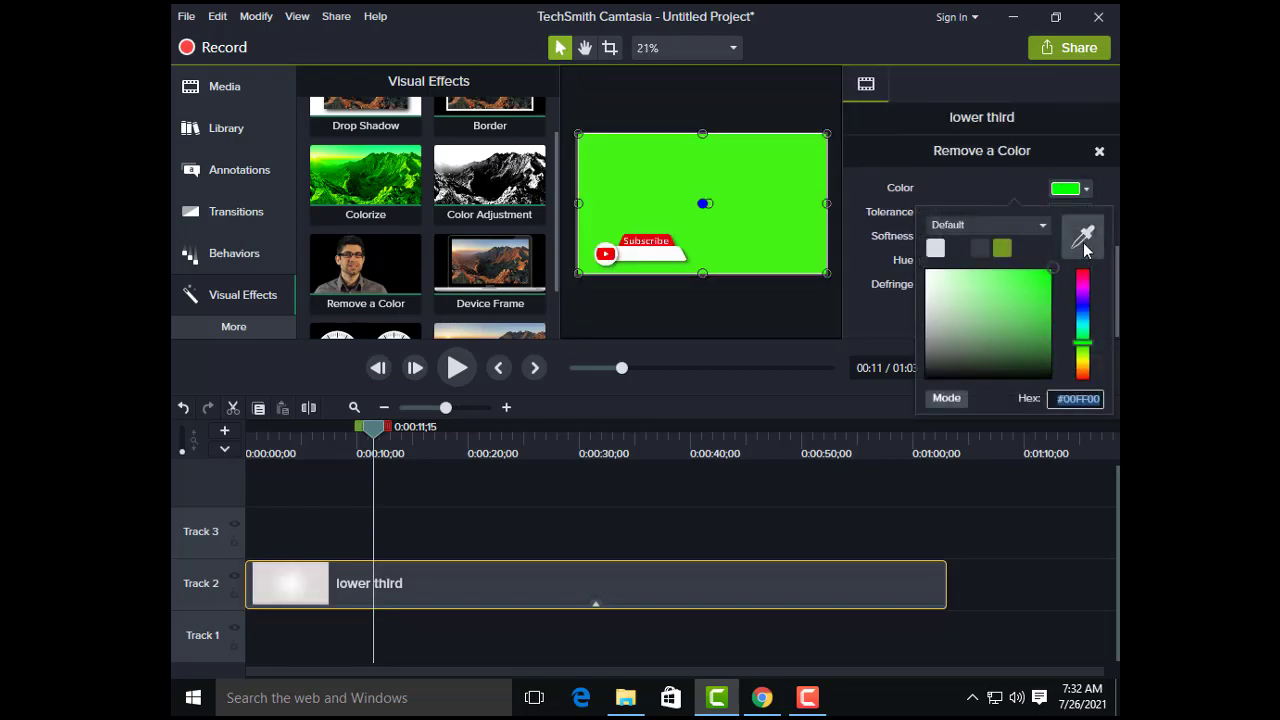
pyautogui.click(1086, 232)
pyautogui.click(757, 190)
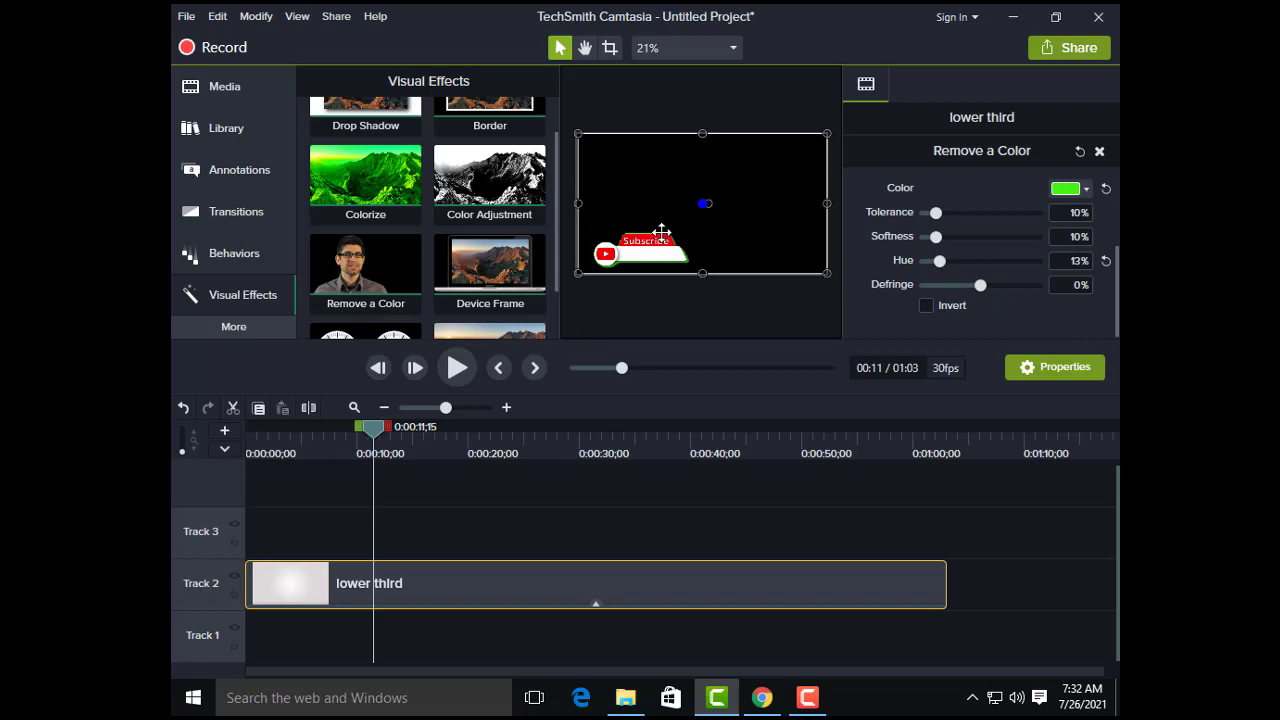
pyautogui.moveTo(953, 212); pyautogui.dragTo(944, 214)
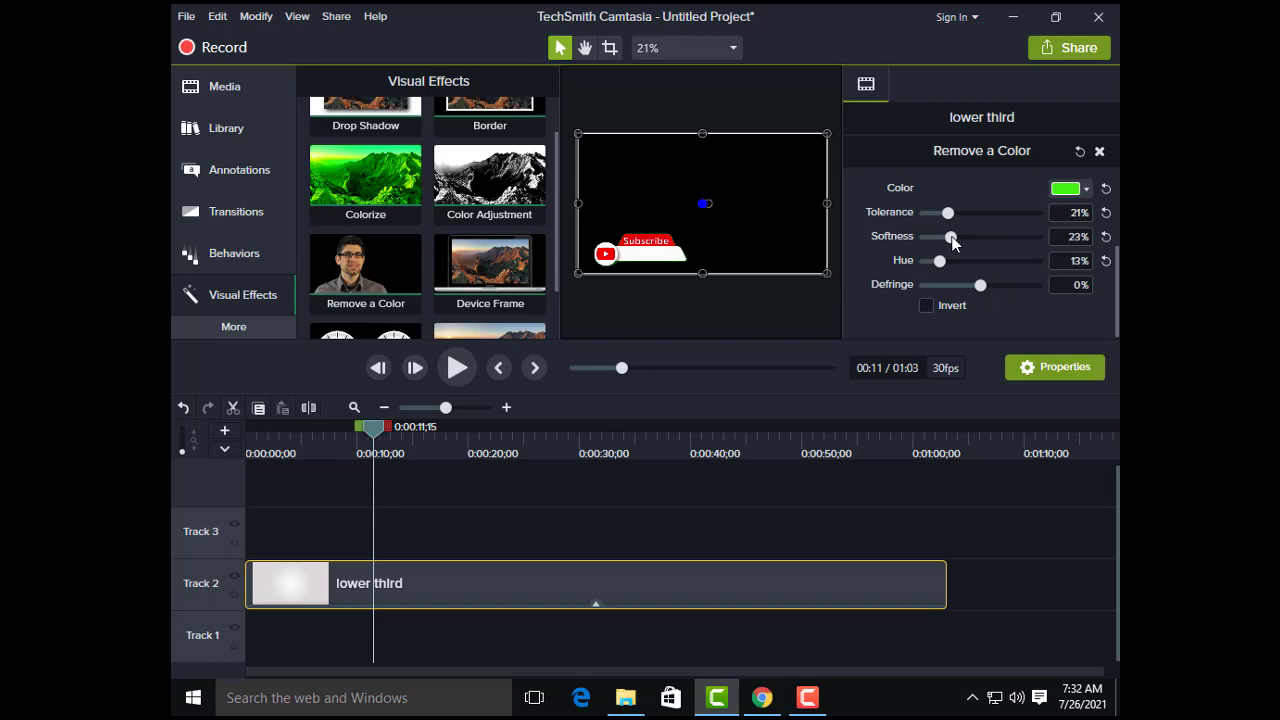
pyautogui.click(1043, 367)
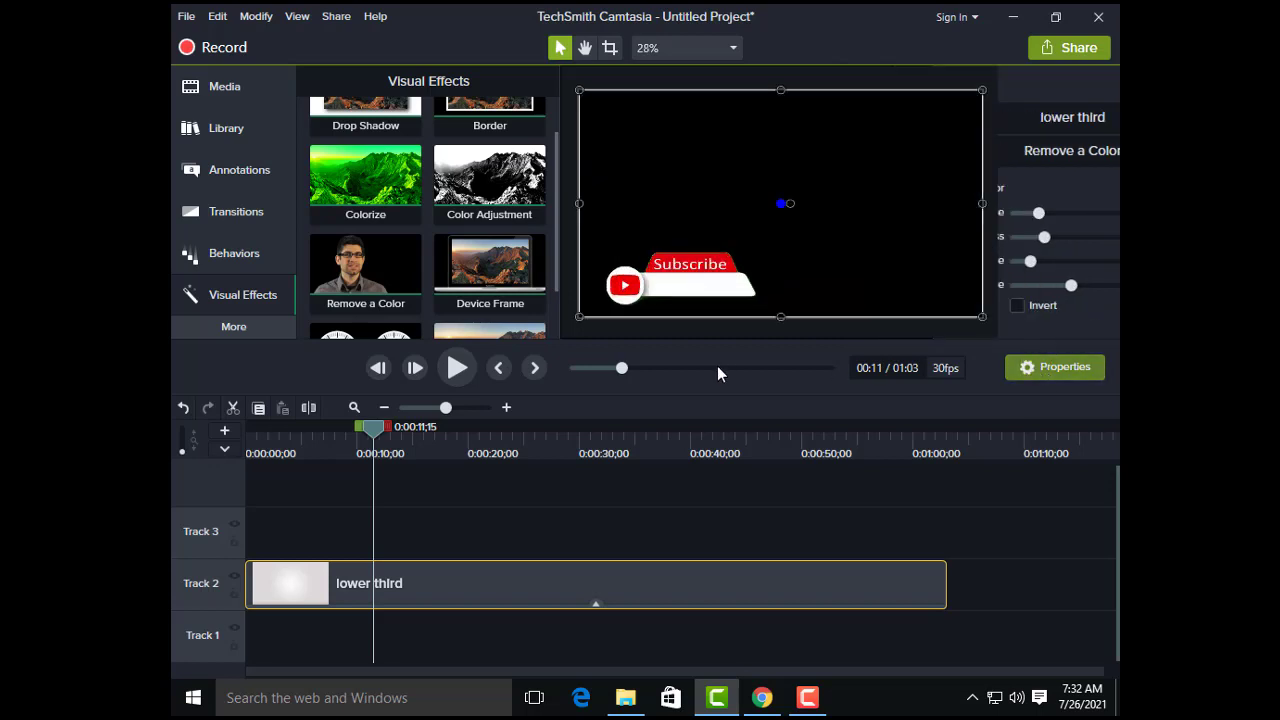
# Step: Split the lower third clip at 0:00:07;18, where the logo intro ends, and delete the intro part
pyautogui.click(457, 367)
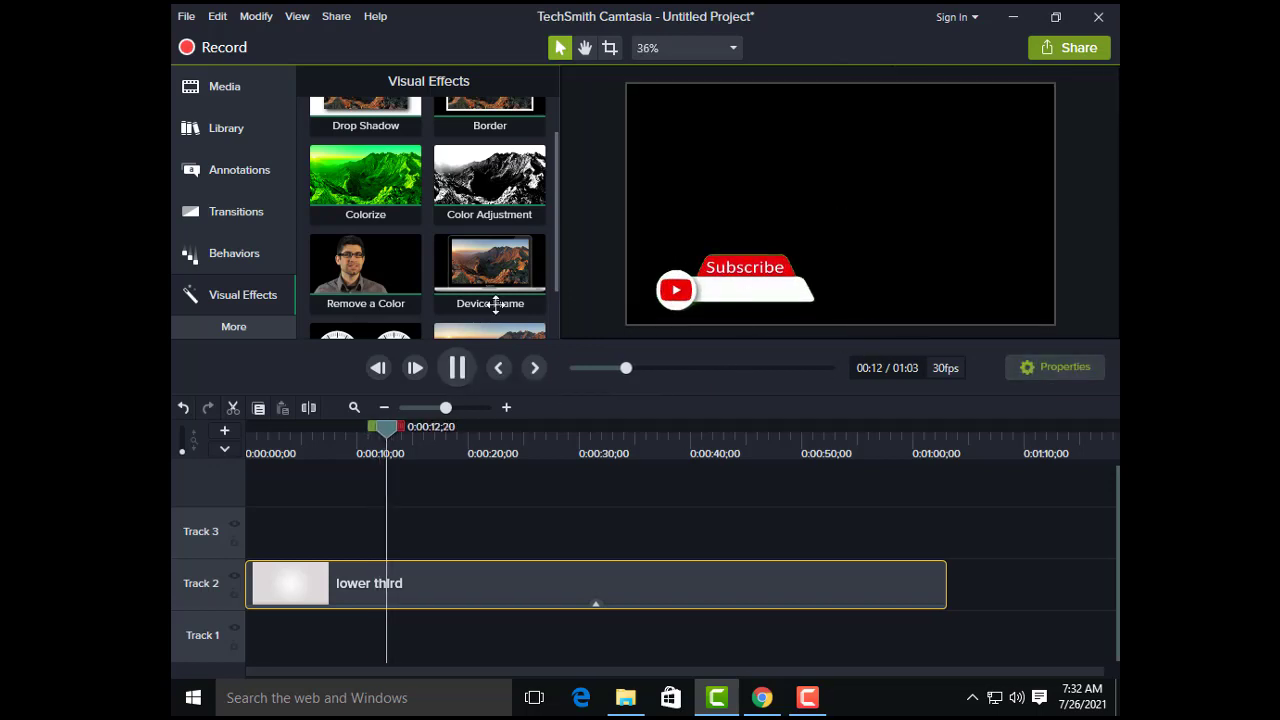
pyautogui.press('space')
pyautogui.moveTo(397, 443); pyautogui.dragTo(321, 440)
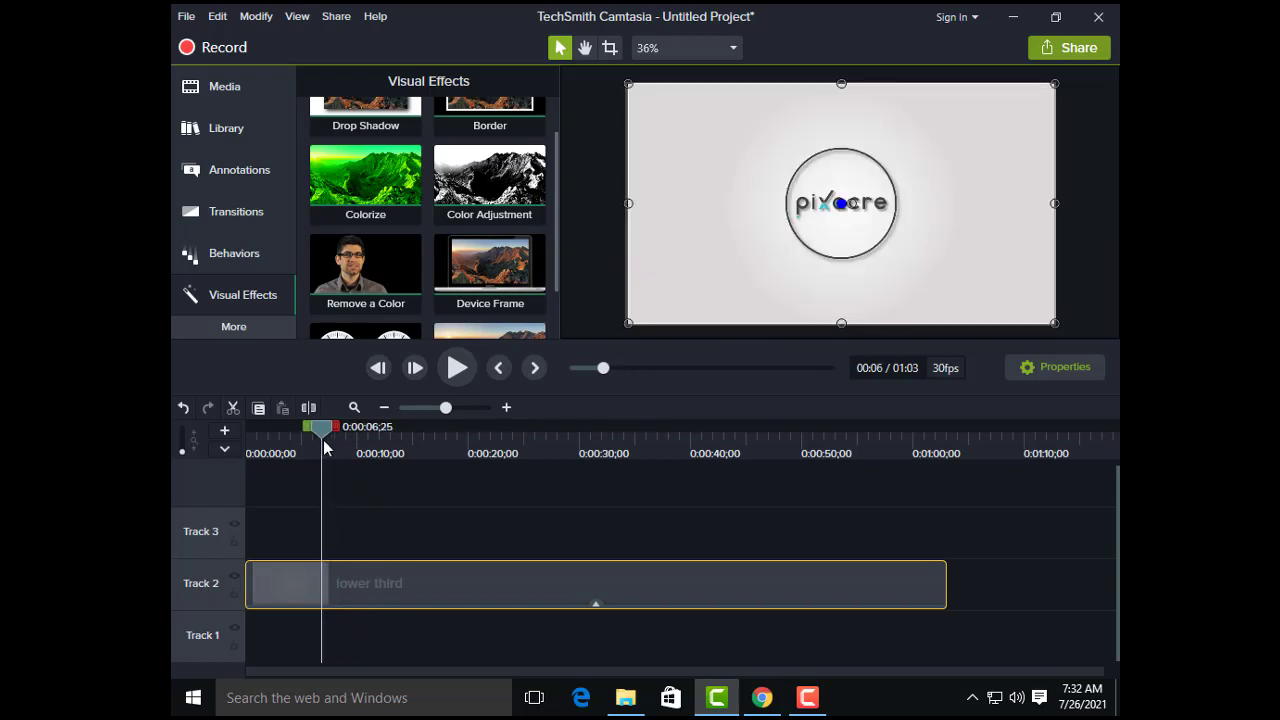
pyautogui.click(455, 368)
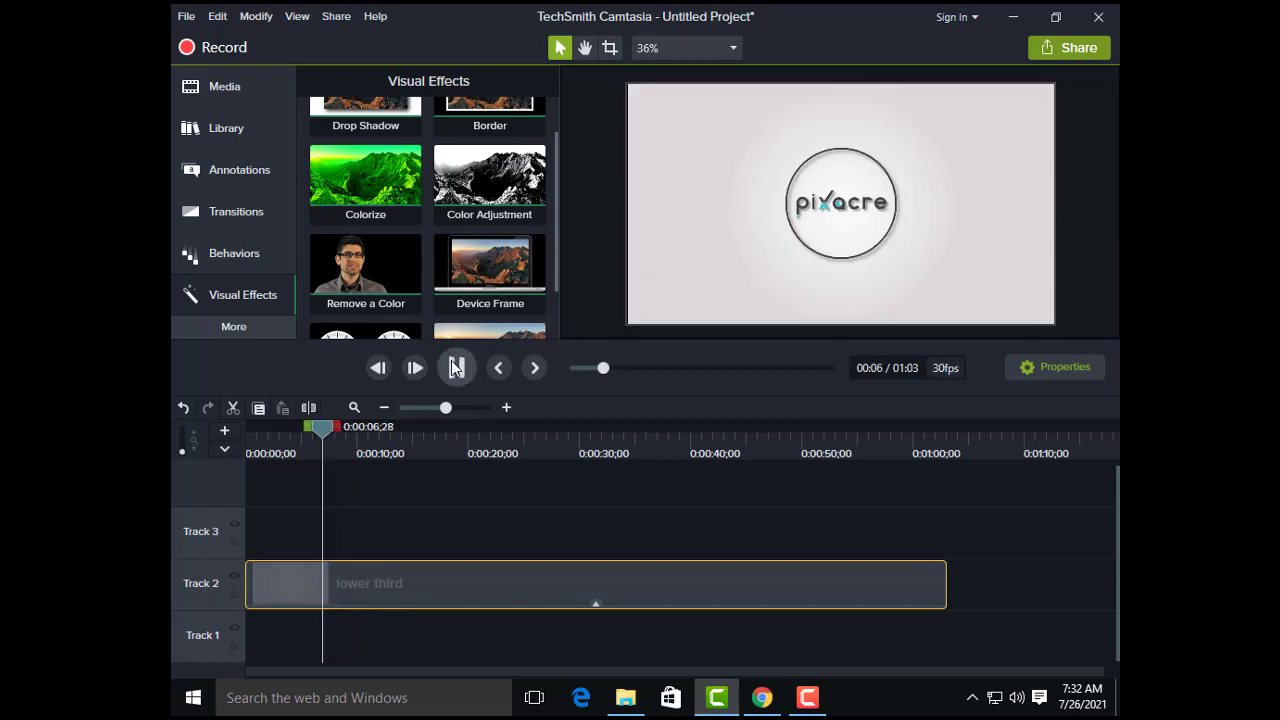
pyautogui.click(441, 384)
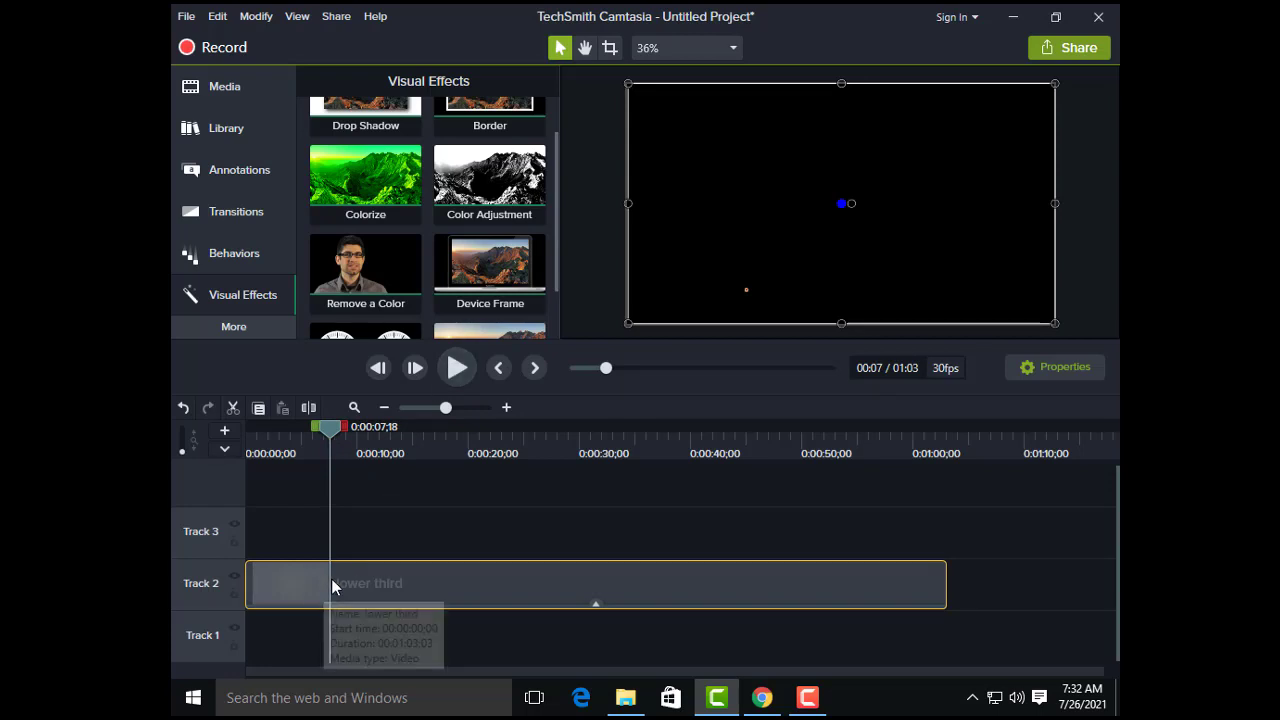
pyautogui.click(318, 502)
pyautogui.rightClick(304, 585)
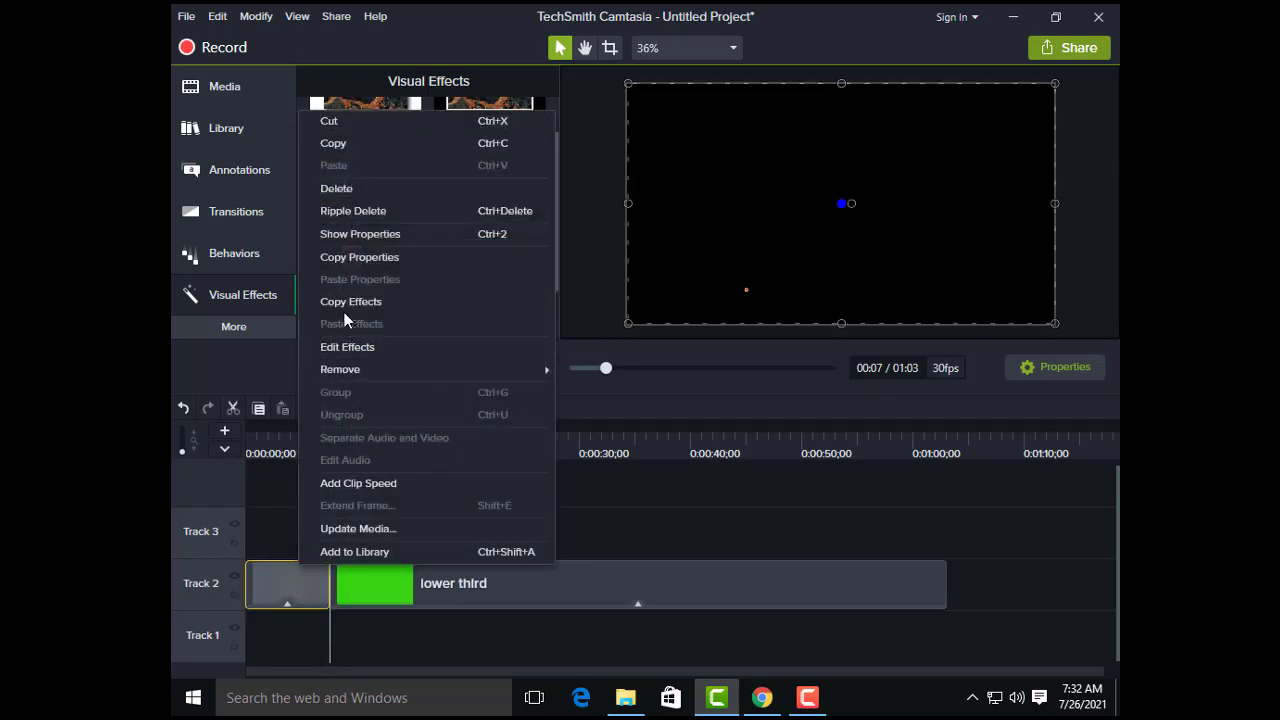
pyautogui.click(364, 192)
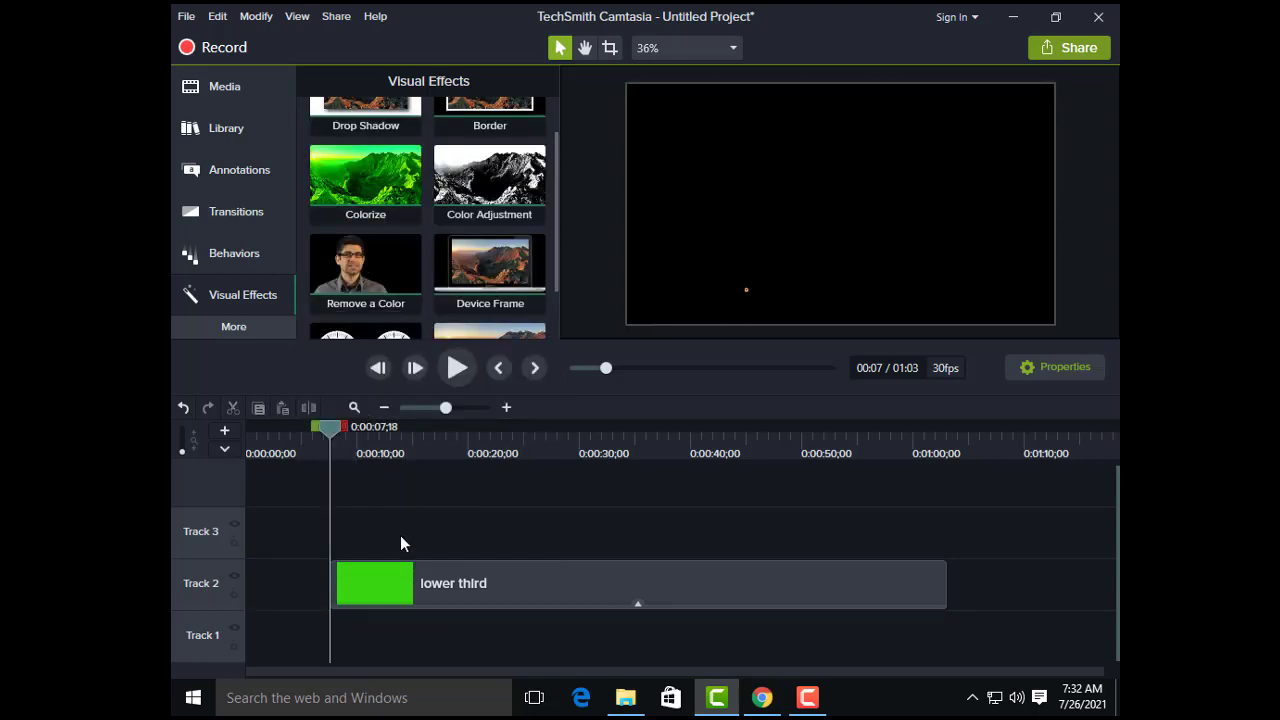
# Step: Play to the end of the YouTube lower third animation and split the clip at 0:00:18;10
pyautogui.click(456, 368)
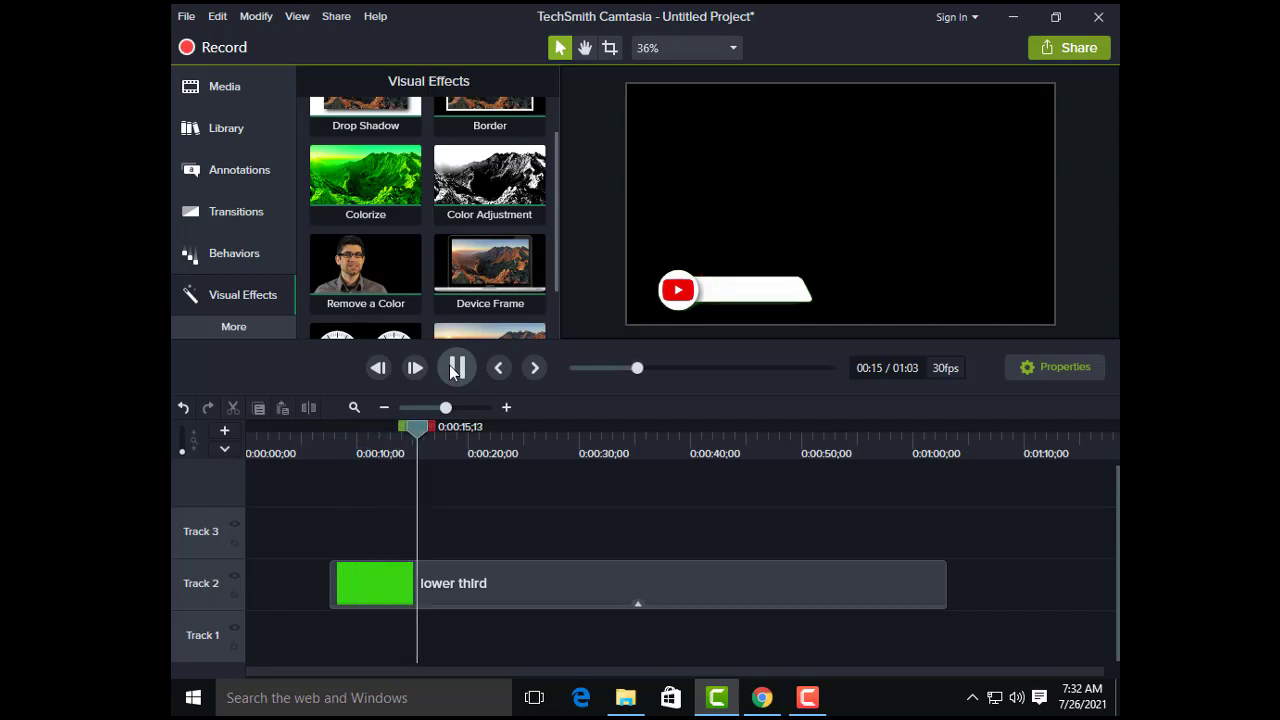
pyautogui.click(456, 368)
pyautogui.click(456, 368)
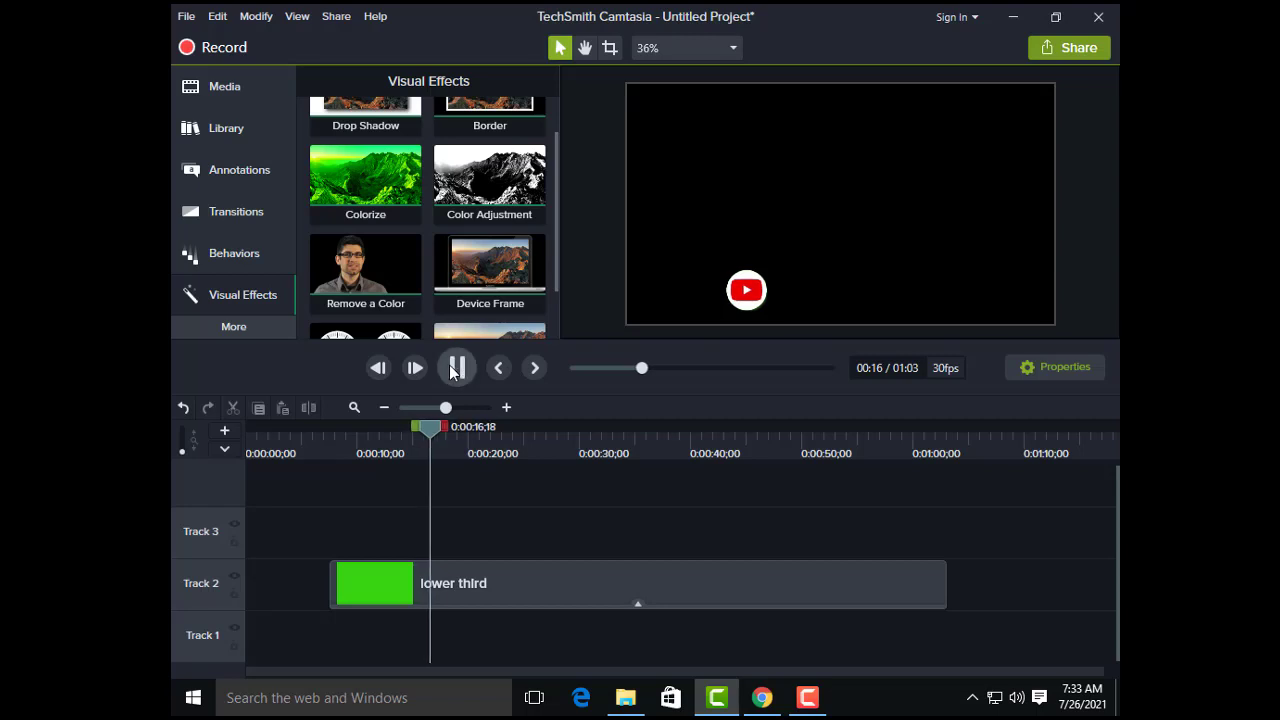
pyautogui.click(456, 368)
pyautogui.click(456, 368)
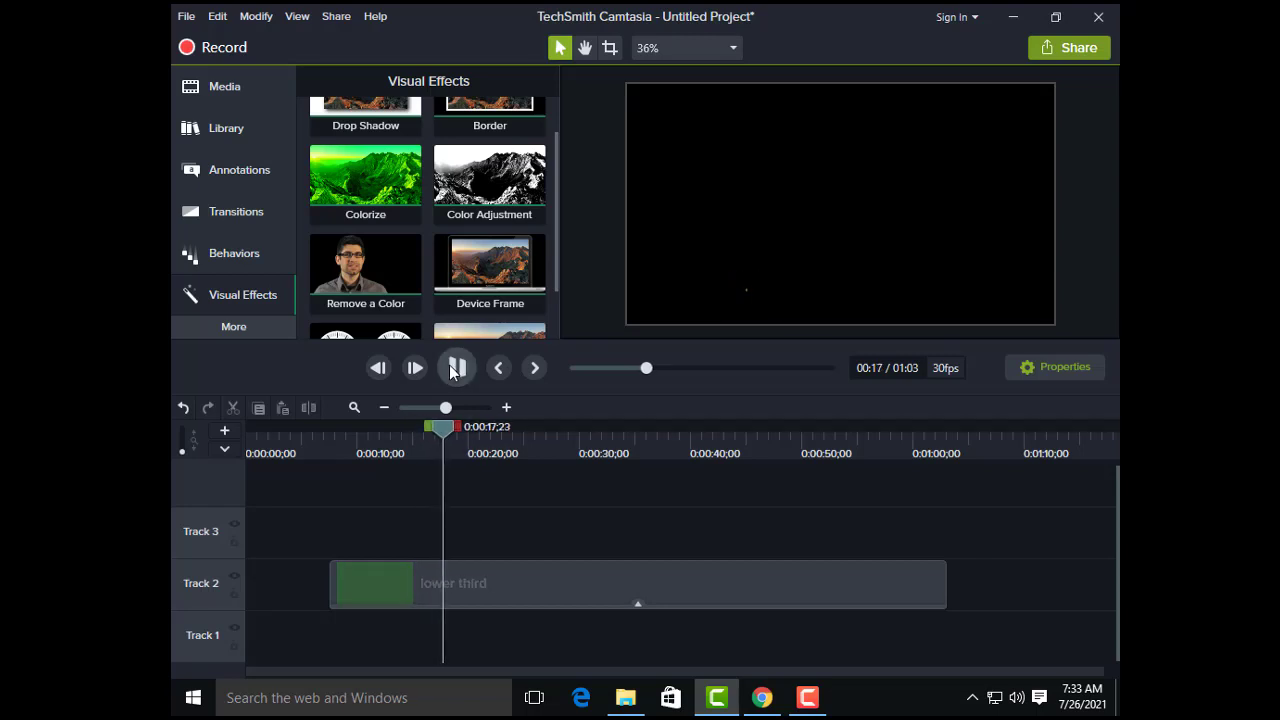
pyautogui.click(451, 585)
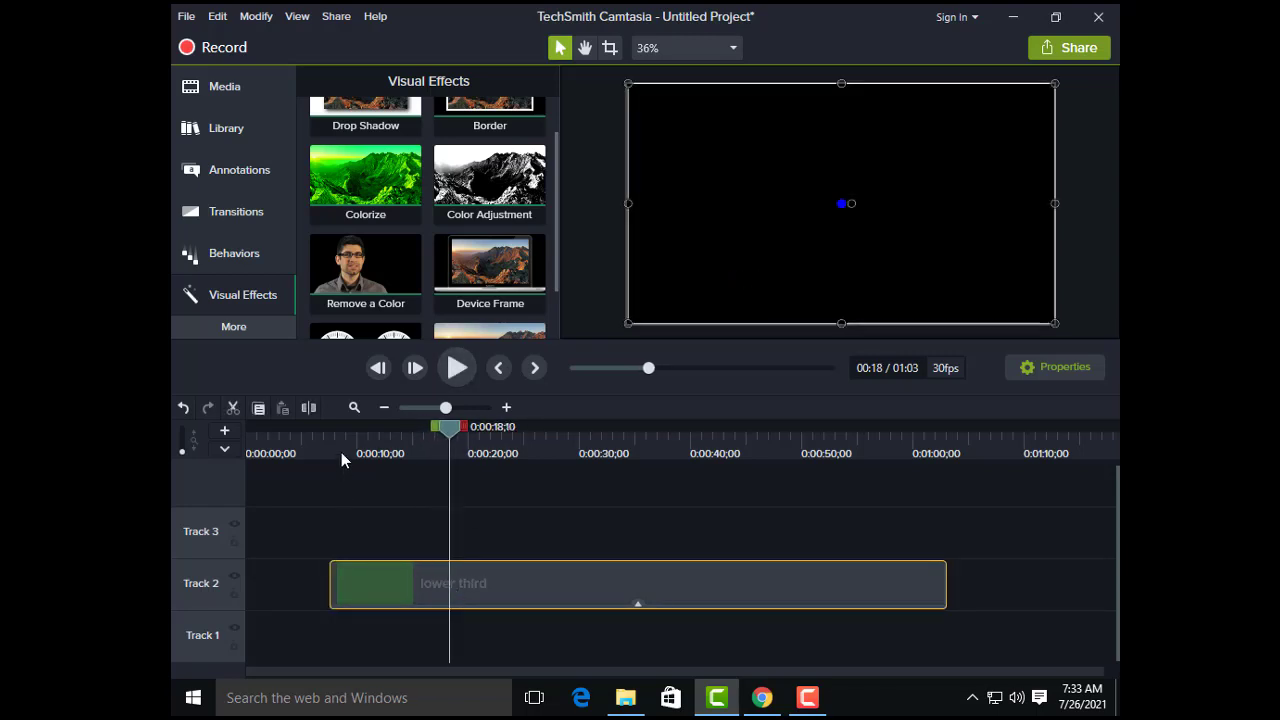
pyautogui.click(308, 407)
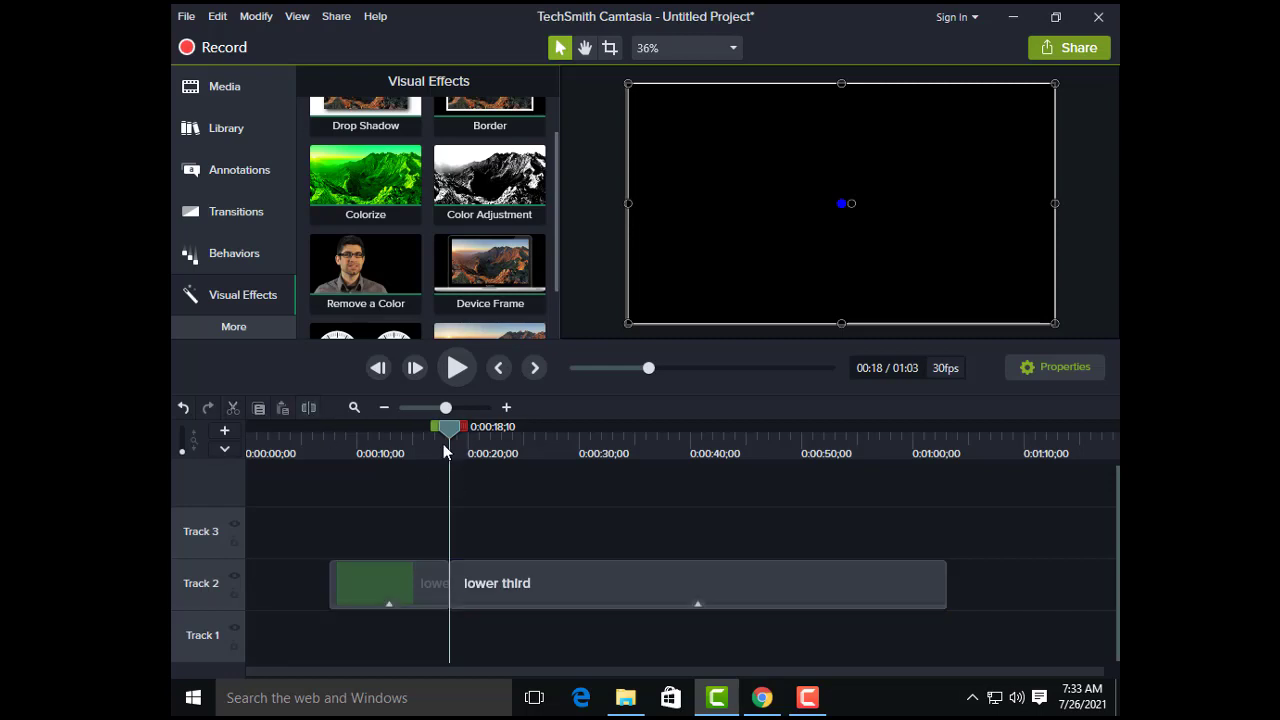
# Step: Replay the first clip to 0:00:11;12 and place a plain ABC text callout over the YouTube lower third's white bar
pyautogui.click(369, 451)
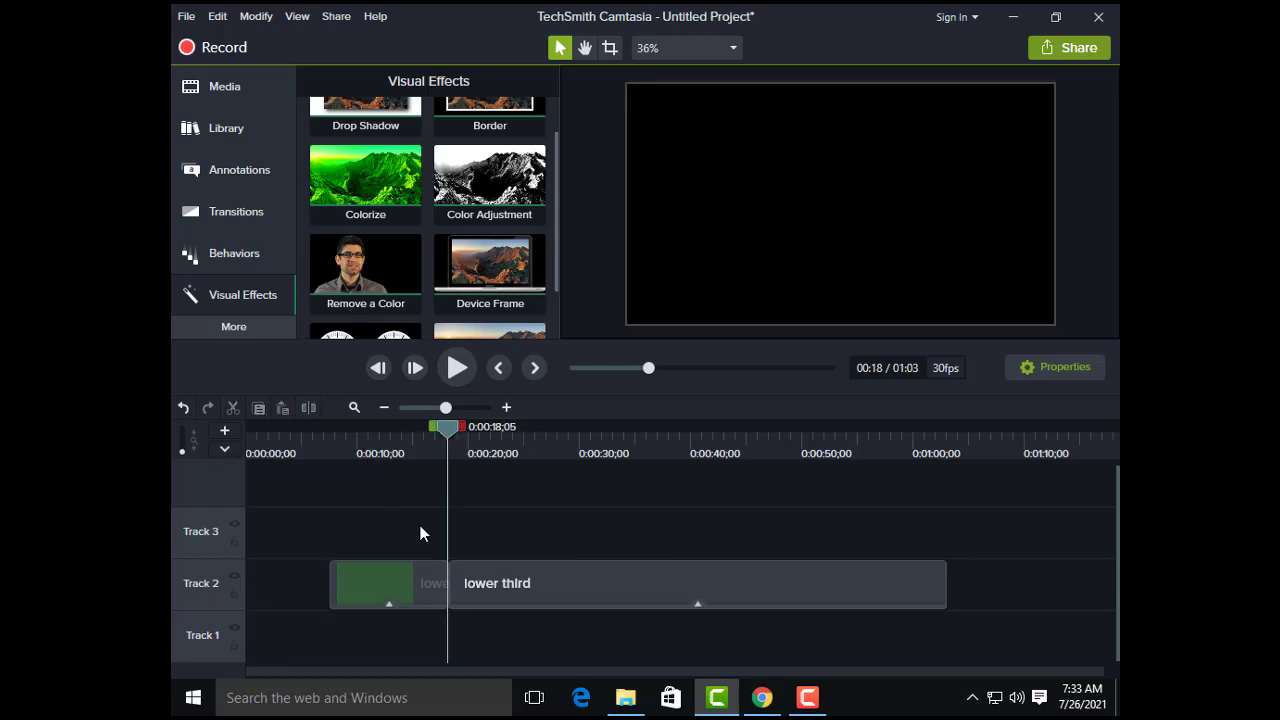
pyautogui.click(329, 437)
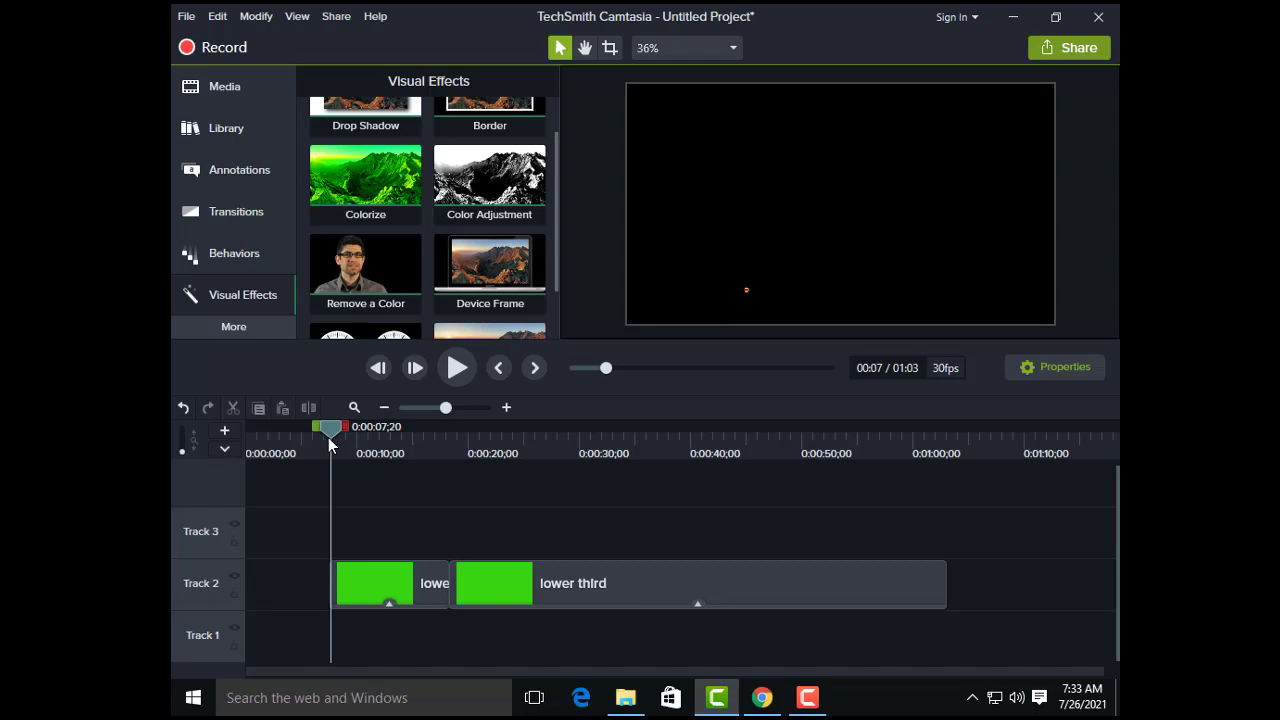
pyautogui.click(457, 368)
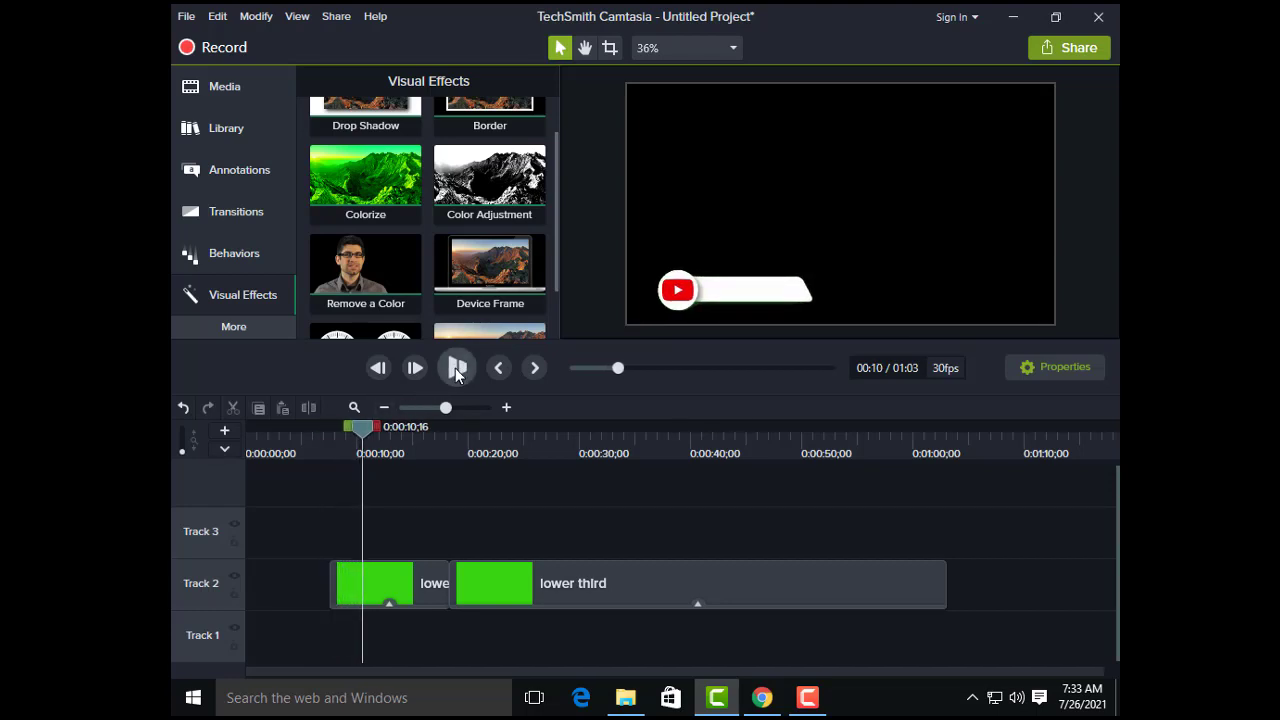
pyautogui.click(457, 368)
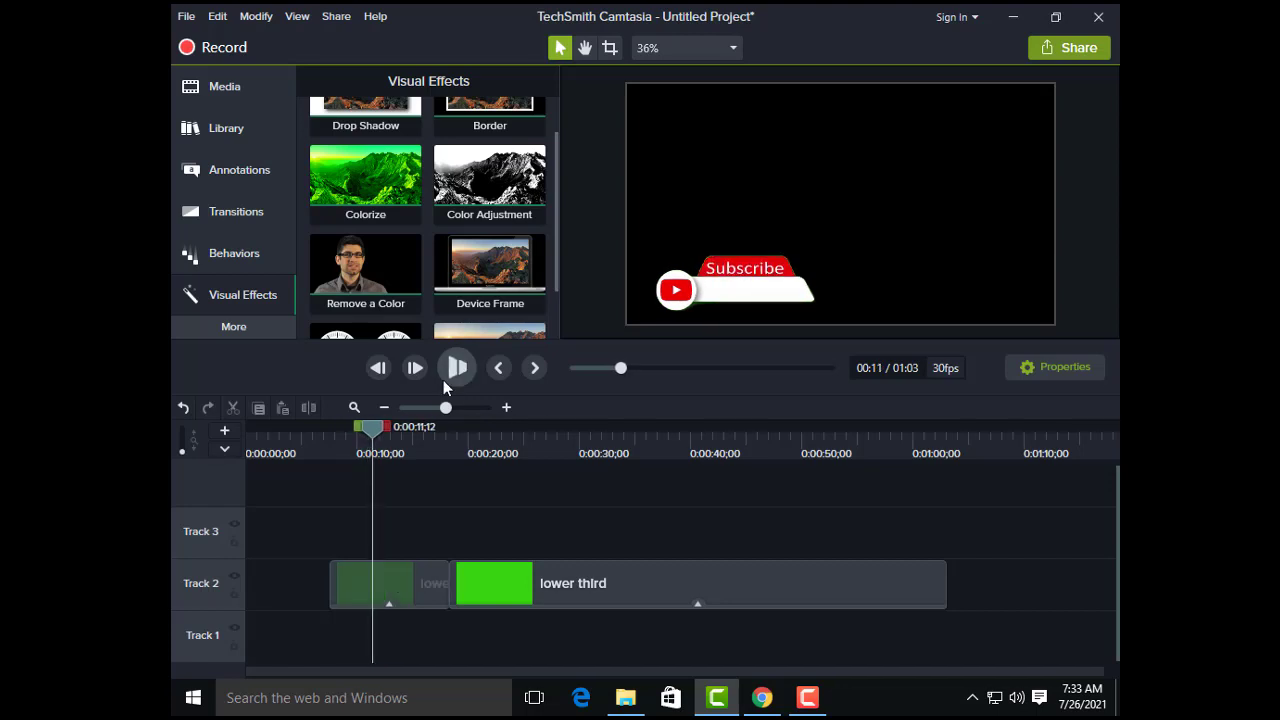
pyautogui.click(462, 378)
pyautogui.click(228, 170)
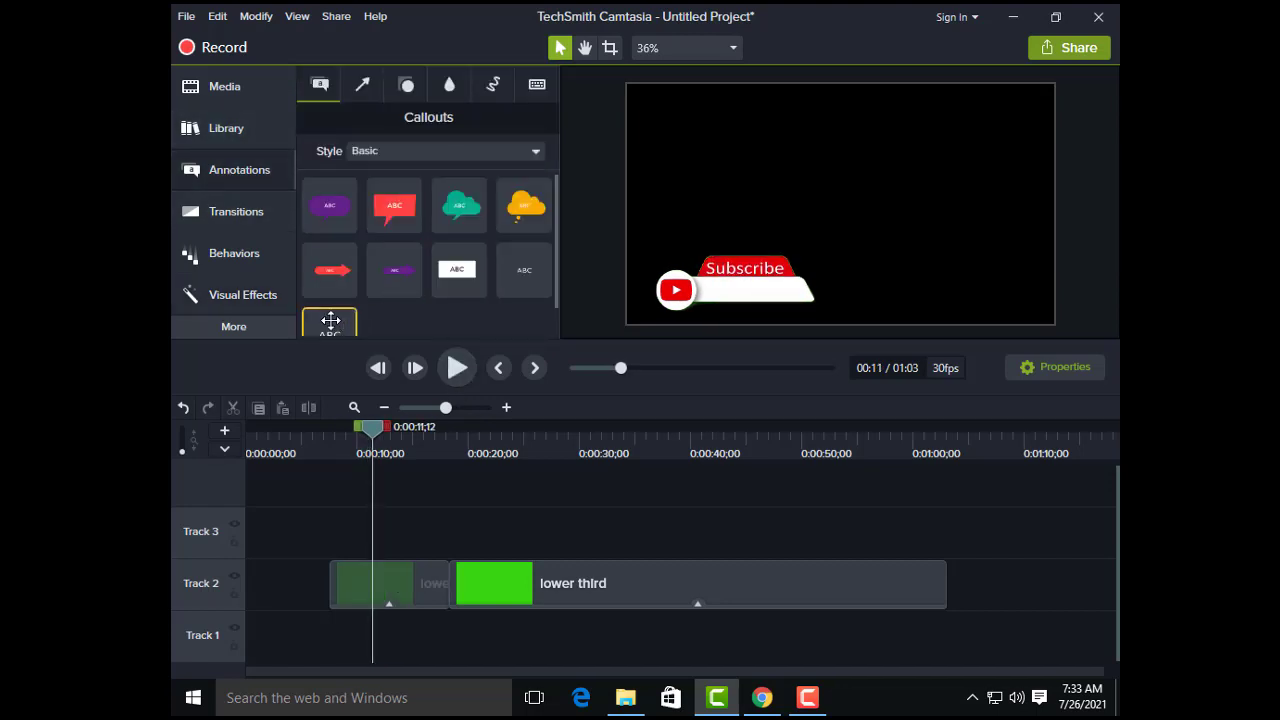
pyautogui.moveTo(326, 320)
pyautogui.mouseDown()
pyautogui.moveTo(618, 285)
pyautogui.moveTo(740, 291)
pyautogui.mouseUp()
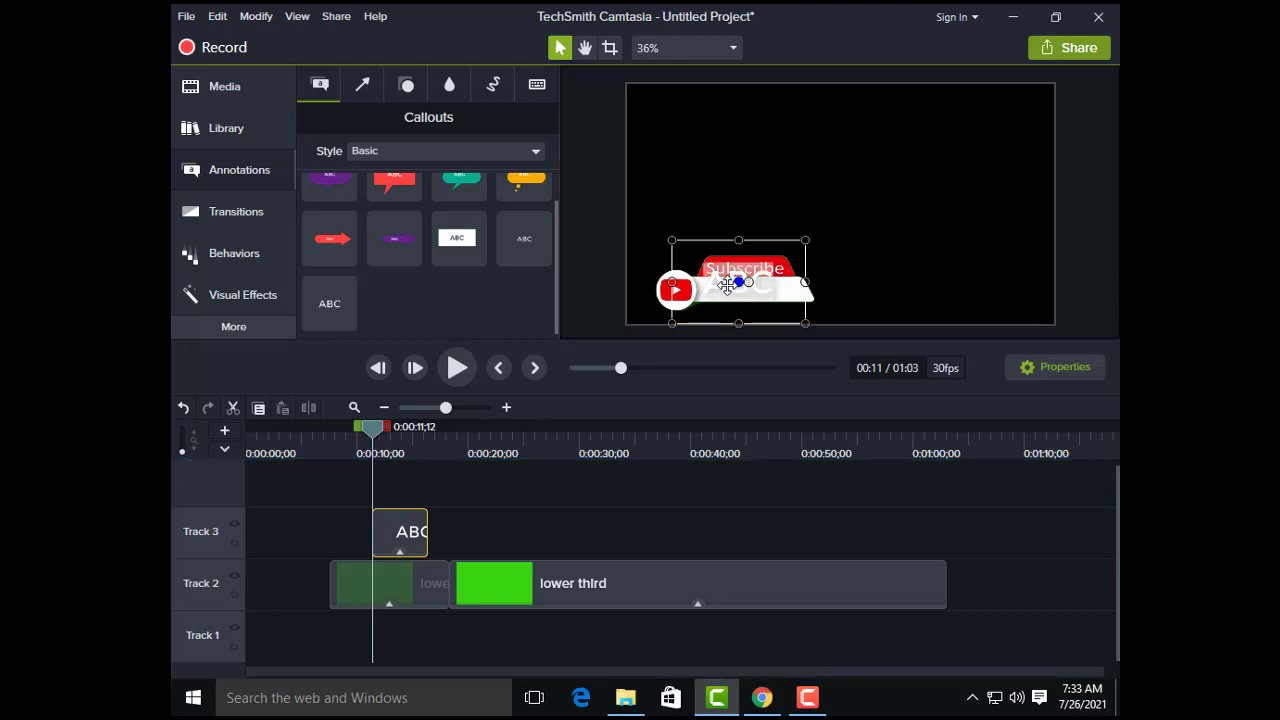
# Step: Replace the callout's placeholder text with "Advance Education System"
pyautogui.write('A')
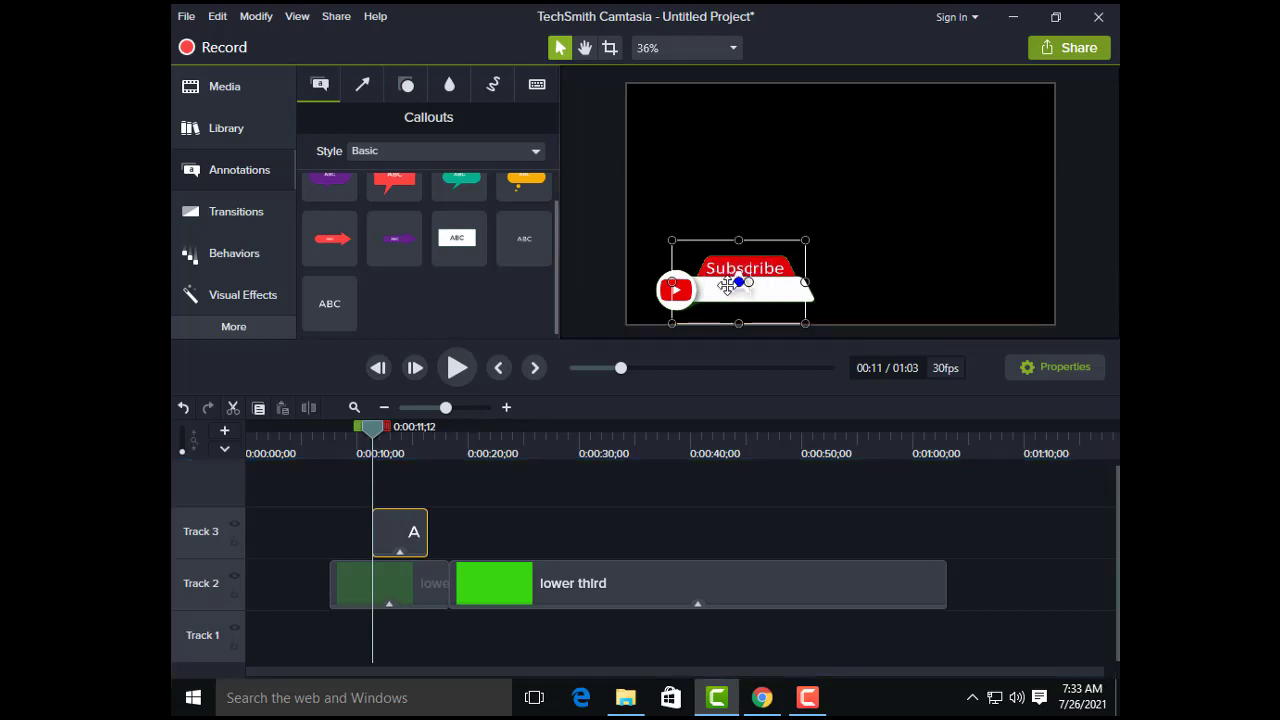
pyautogui.write('dvance')
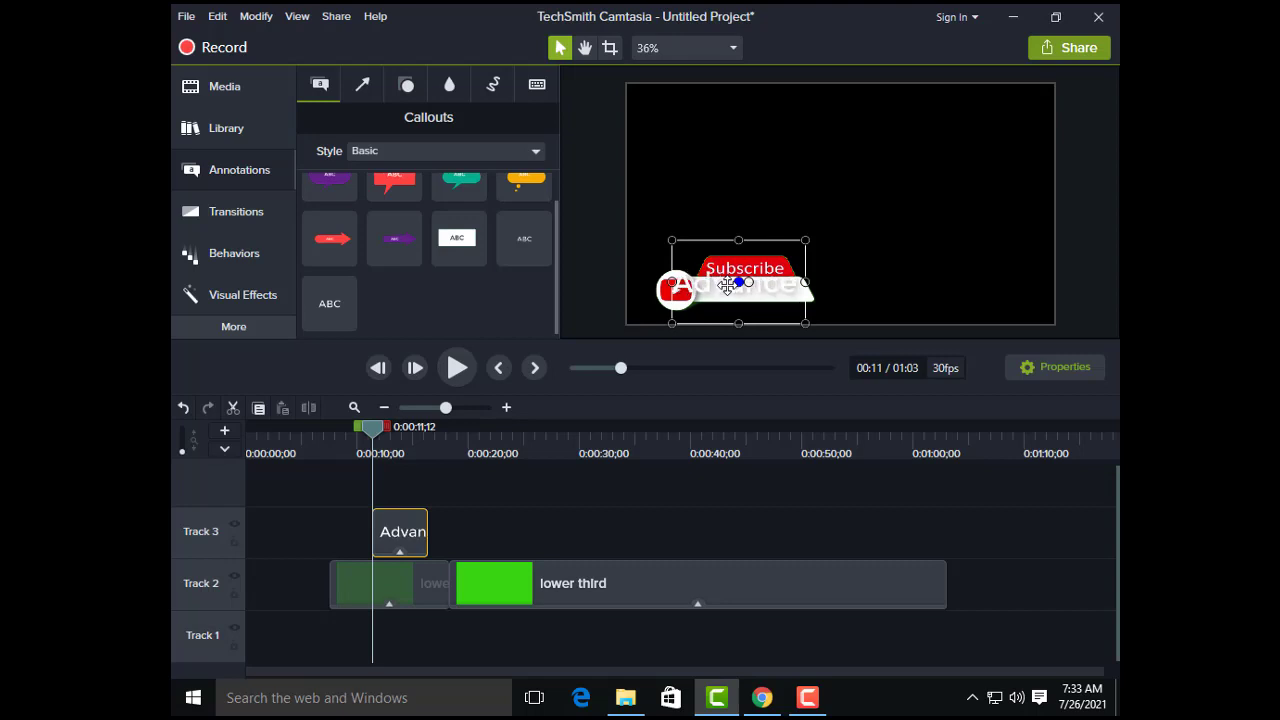
pyautogui.press('Return')
pyautogui.write('E')
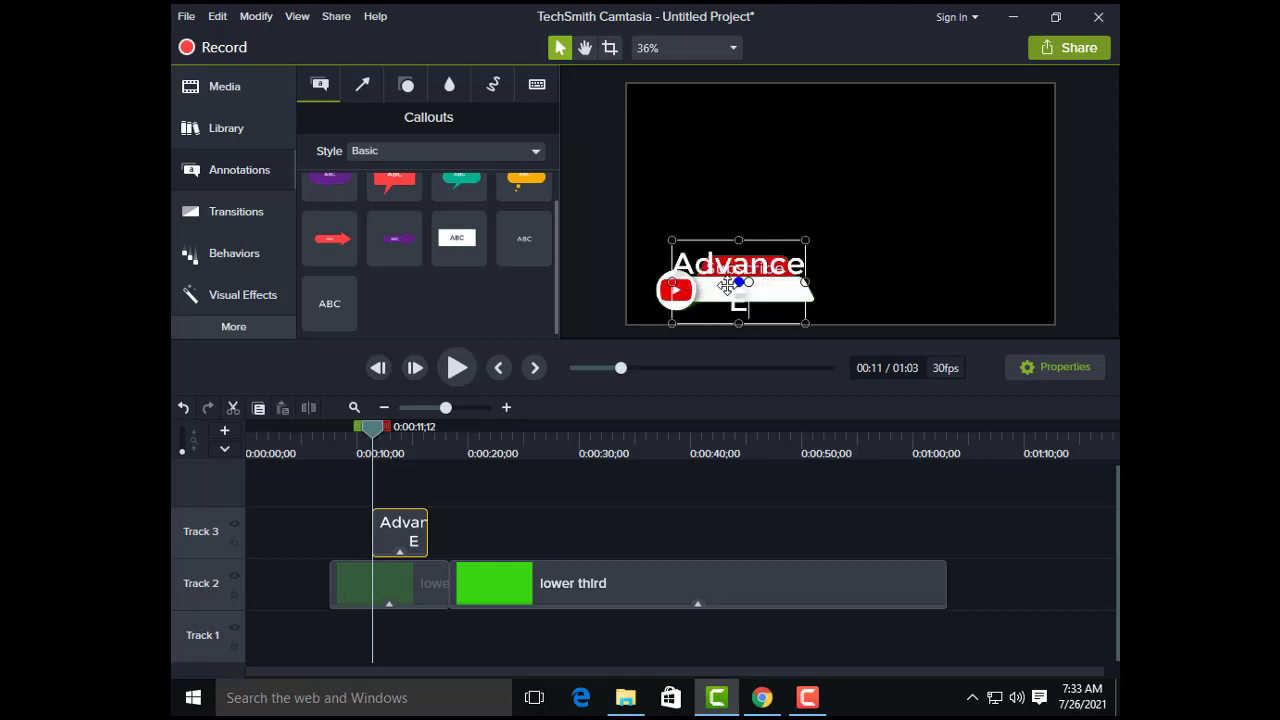
pyautogui.write('ducation')
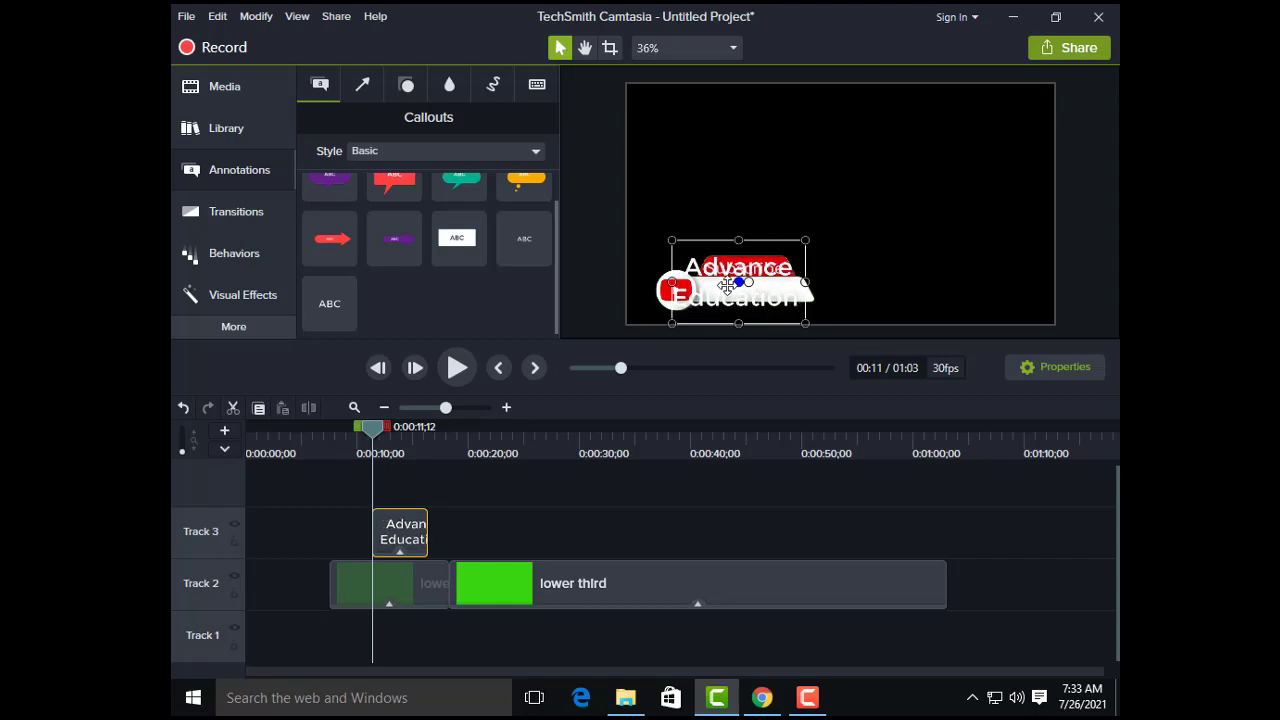
pyautogui.write(' Sy')
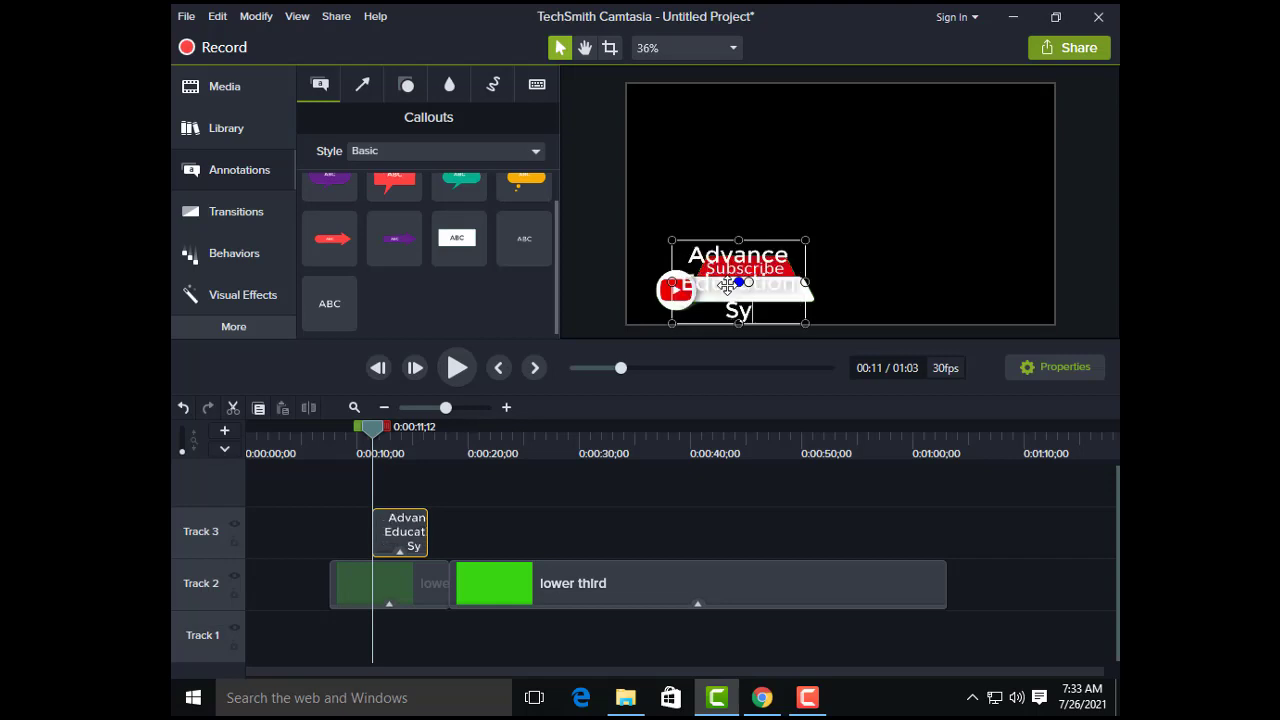
pyautogui.write('stem')
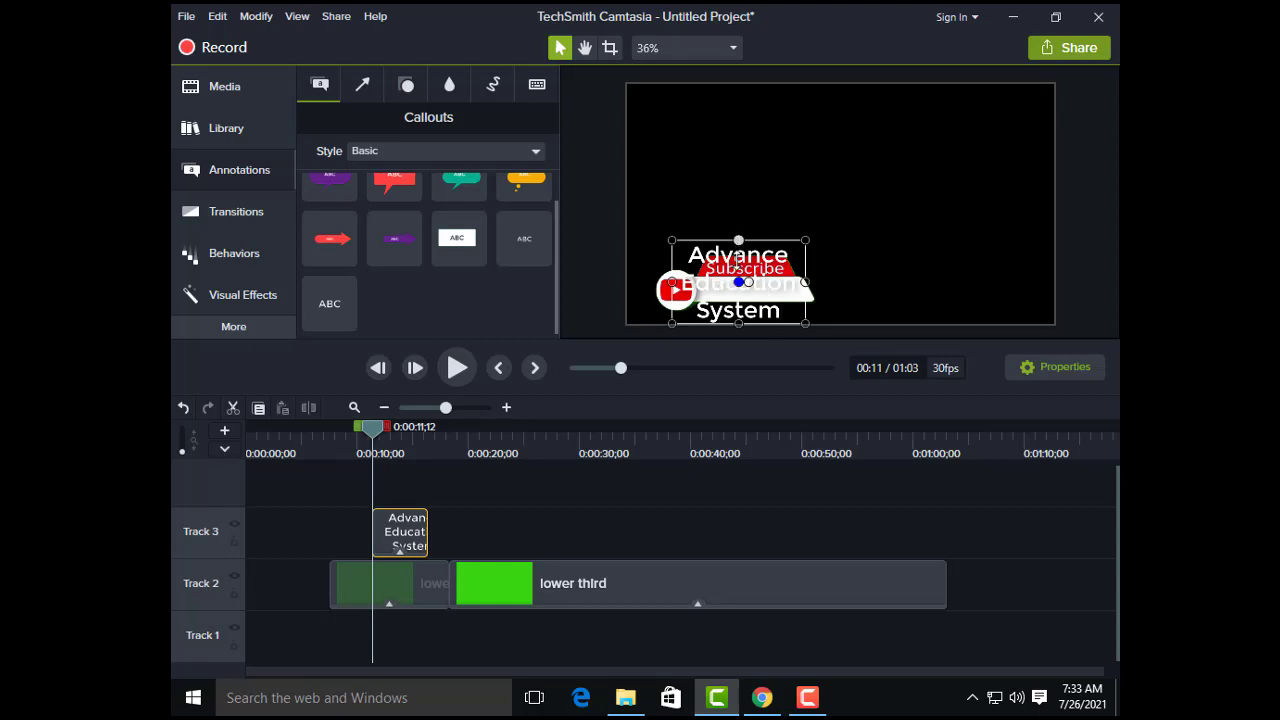
# Step: Shrink the text callout to a single line and position it inside the white bar beneath Subscribe
pyautogui.moveTo(738, 241); pyautogui.dragTo(731, 279)
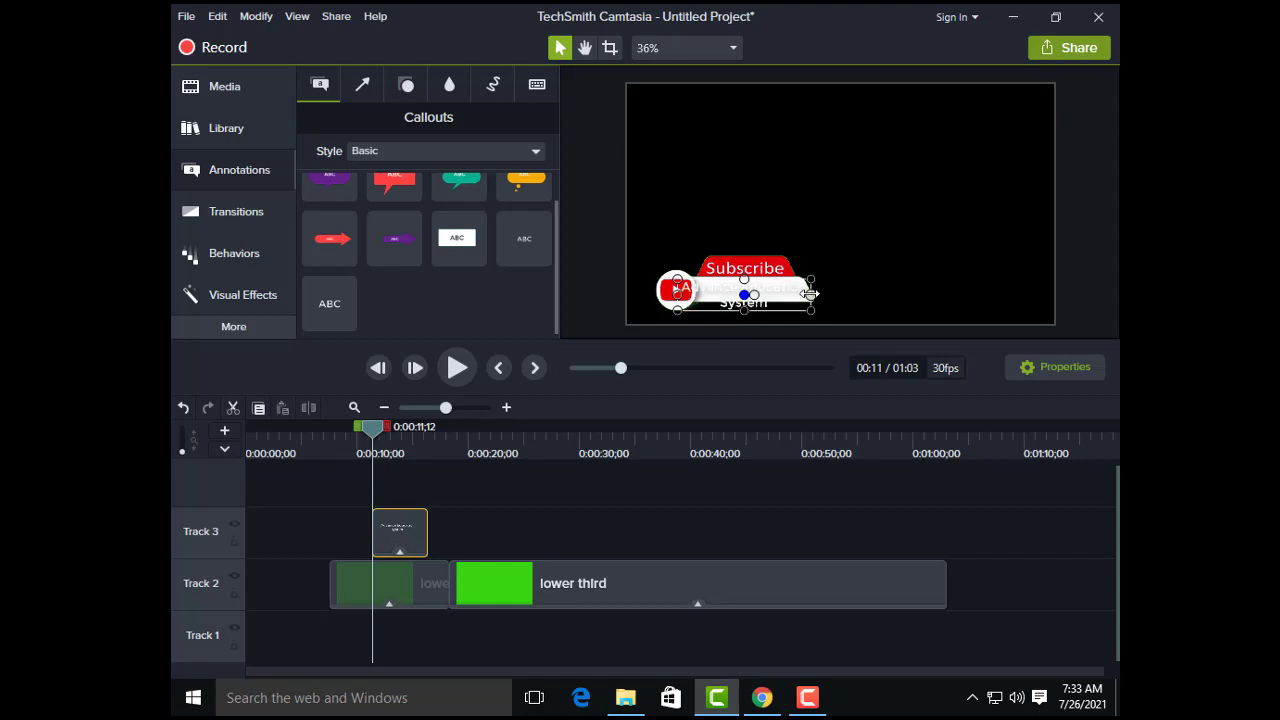
pyautogui.moveTo(810, 294); pyautogui.dragTo(851, 289)
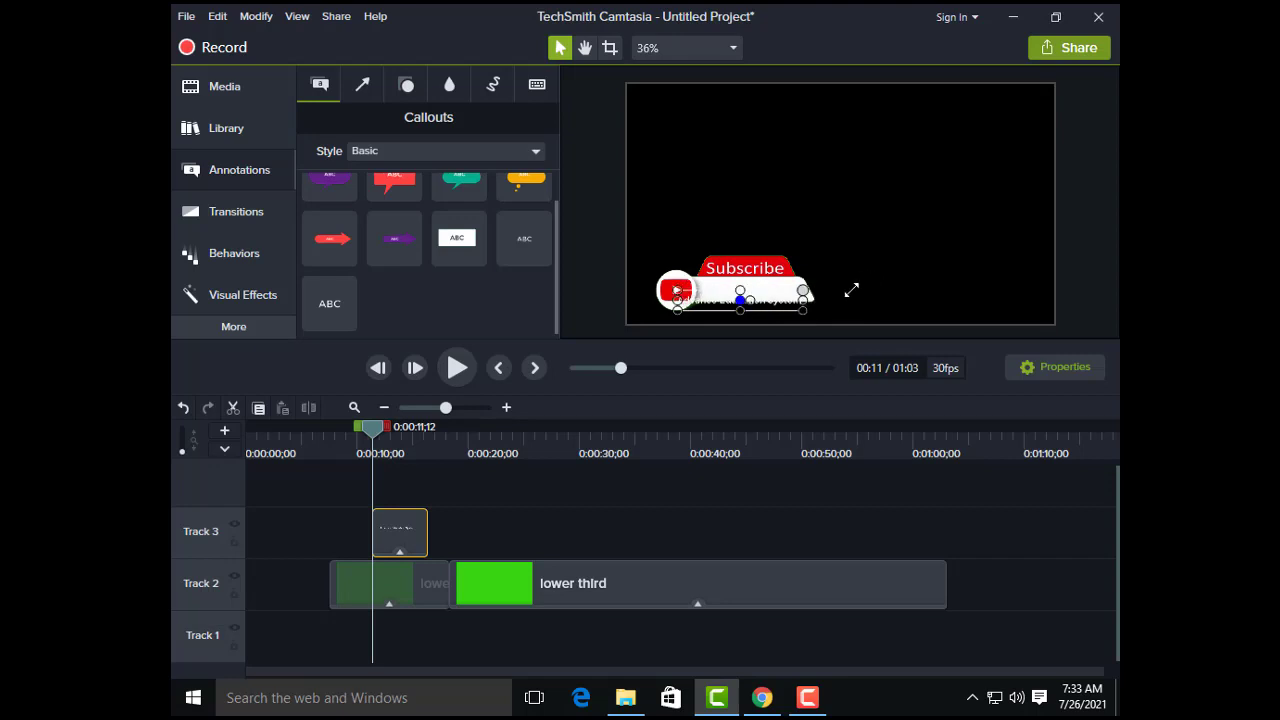
pyautogui.scroll(2, 791, 304)
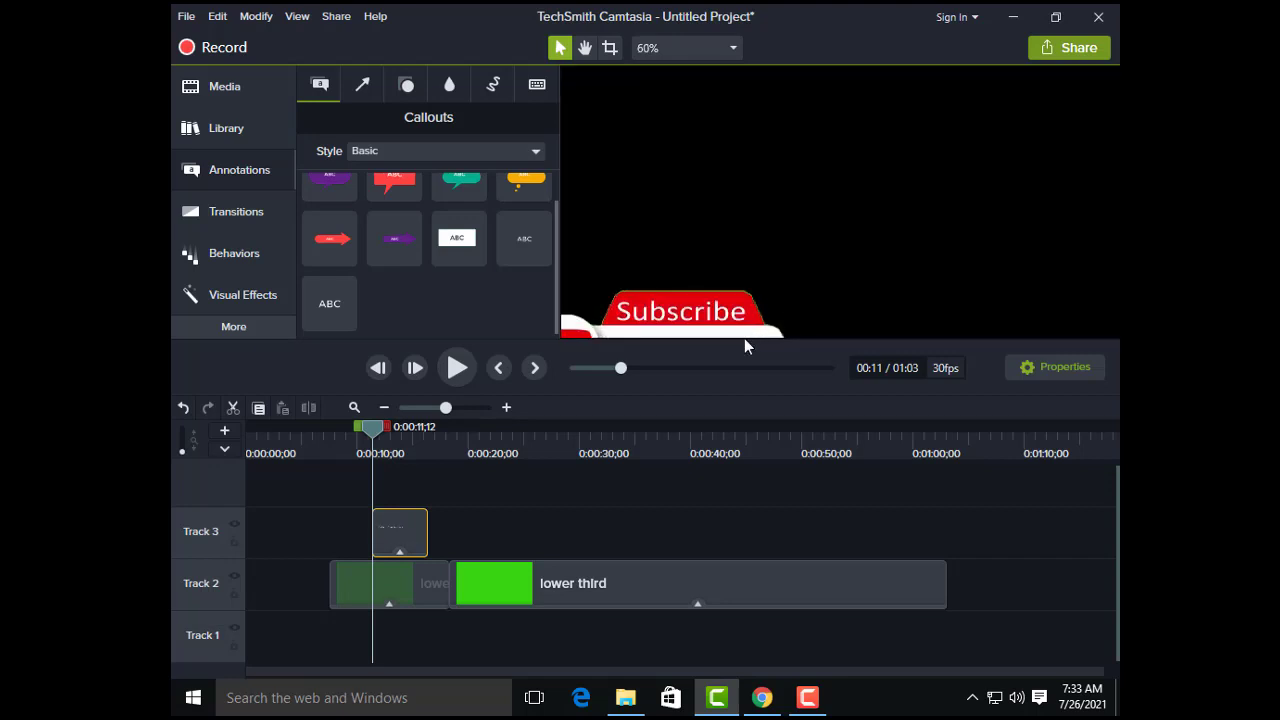
pyautogui.click(584, 47)
pyautogui.moveTo(699, 267); pyautogui.dragTo(744, 160)
pyautogui.press('space')
pyautogui.moveTo(694, 264); pyautogui.dragTo(703, 244)
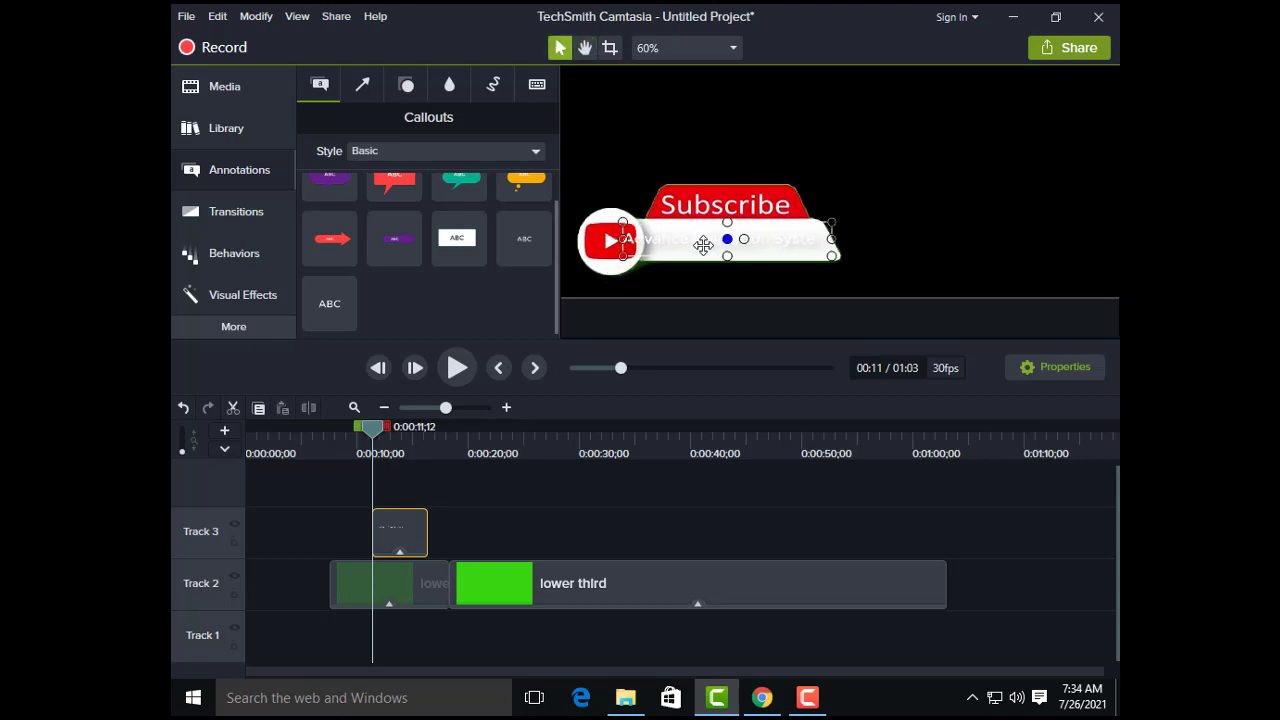
pyautogui.moveTo(830, 225); pyautogui.dragTo(819, 234)
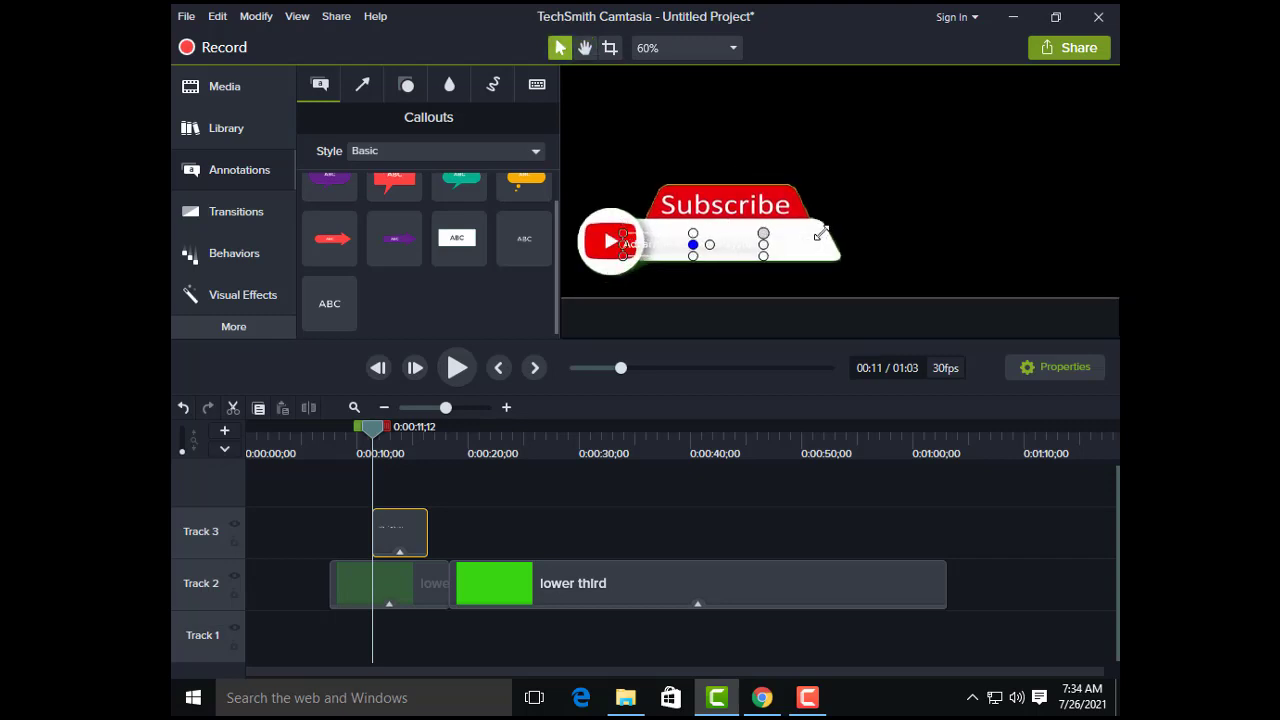
pyautogui.moveTo(664, 245); pyautogui.dragTo(705, 241)
pyautogui.moveTo(806, 252); pyautogui.dragTo(817, 254)
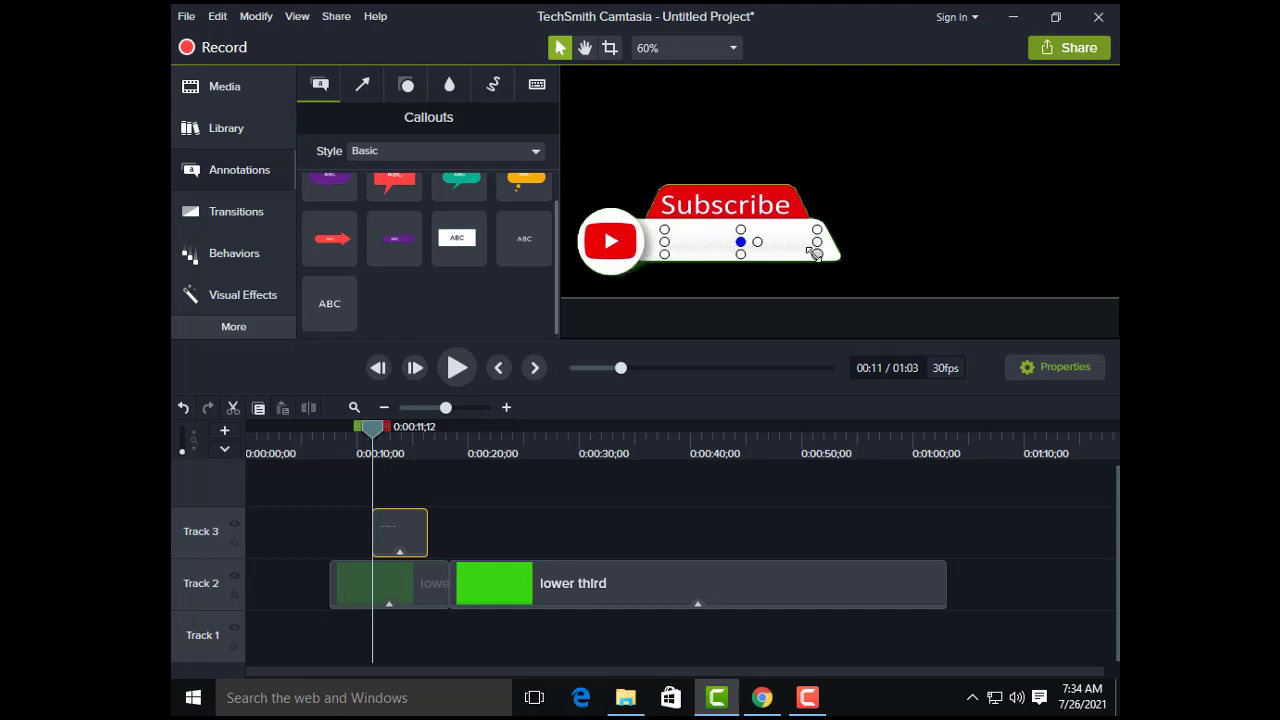
# Step: Set the callout's font color to the red sampled from the Subscribe banner and close its properties
pyautogui.click(1057, 367)
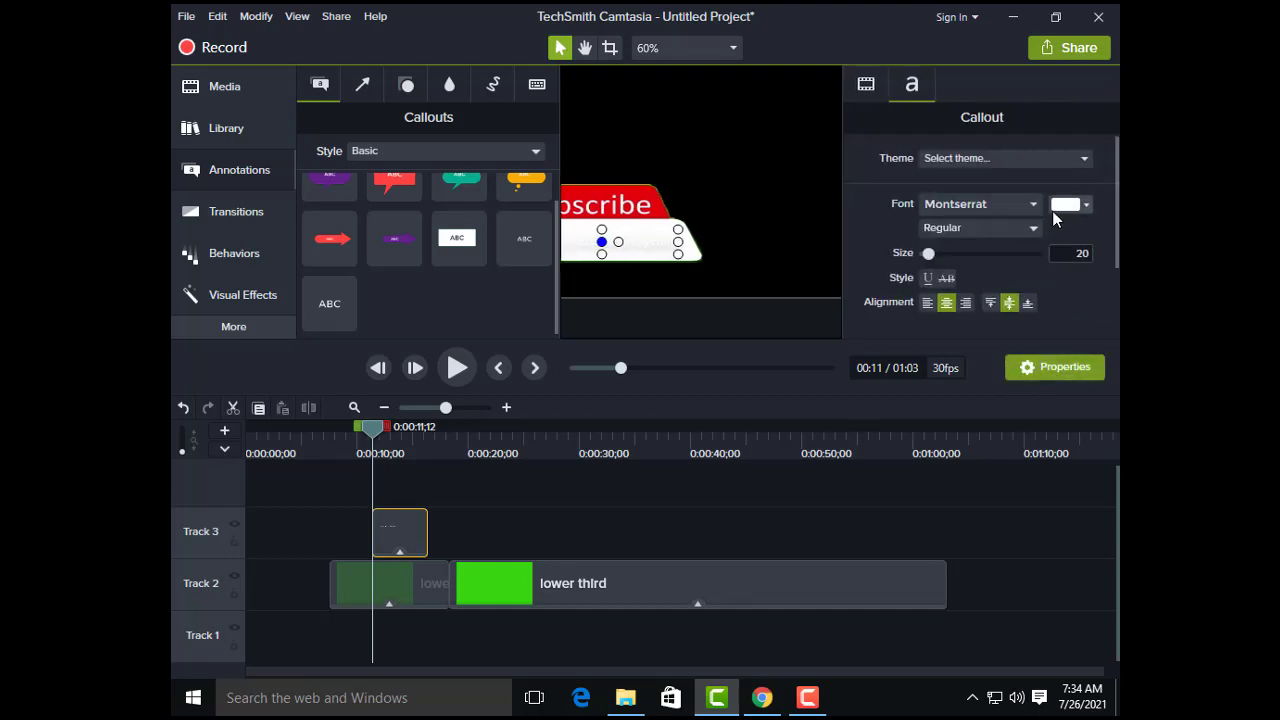
pyautogui.click(1062, 206)
pyautogui.click(1086, 249)
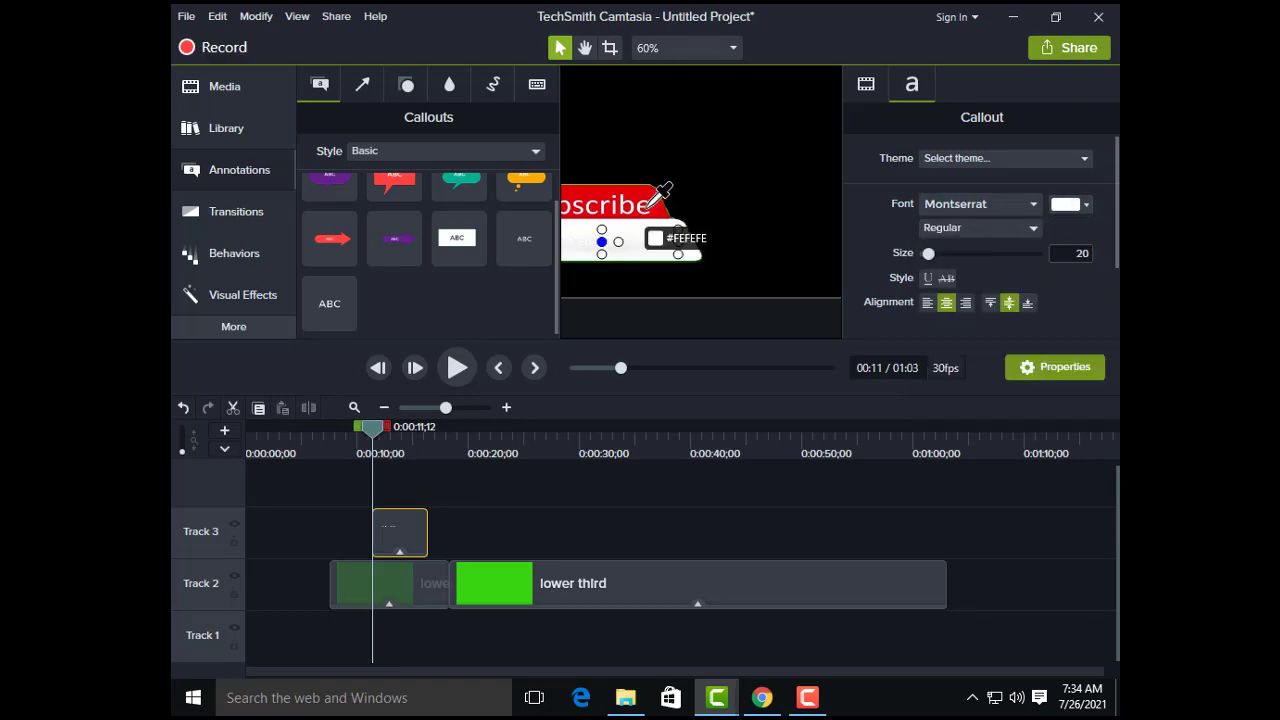
pyautogui.click(651, 191)
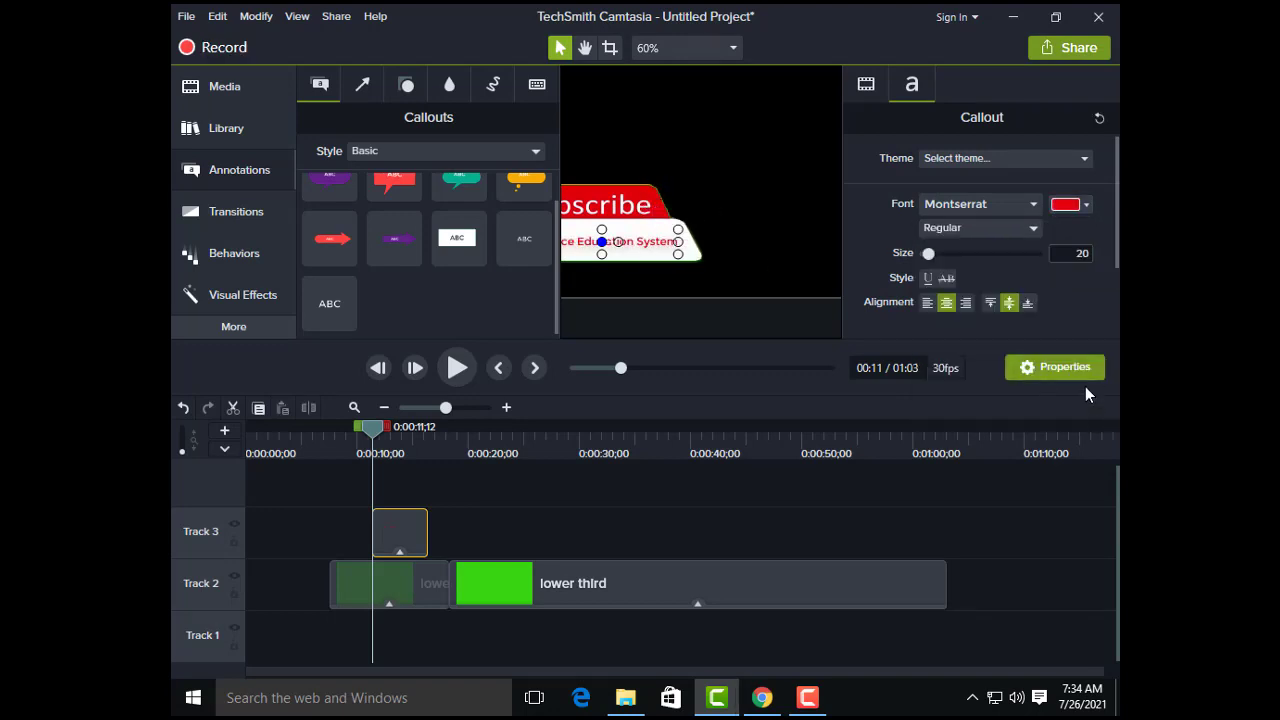
pyautogui.click(1029, 372)
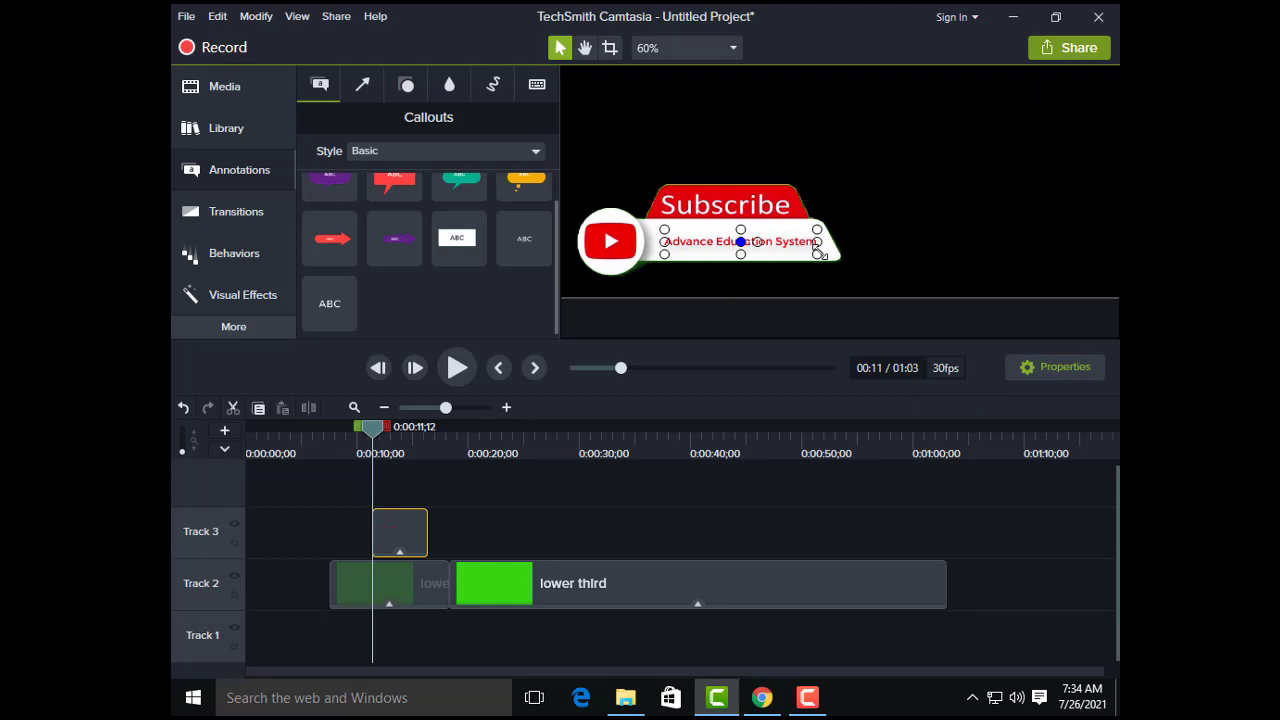
# Step: Slightly enlarge and recenter the callout in the white bar, and preview the lower third from near its start
pyautogui.moveTo(817, 254); pyautogui.dragTo(772, 237)
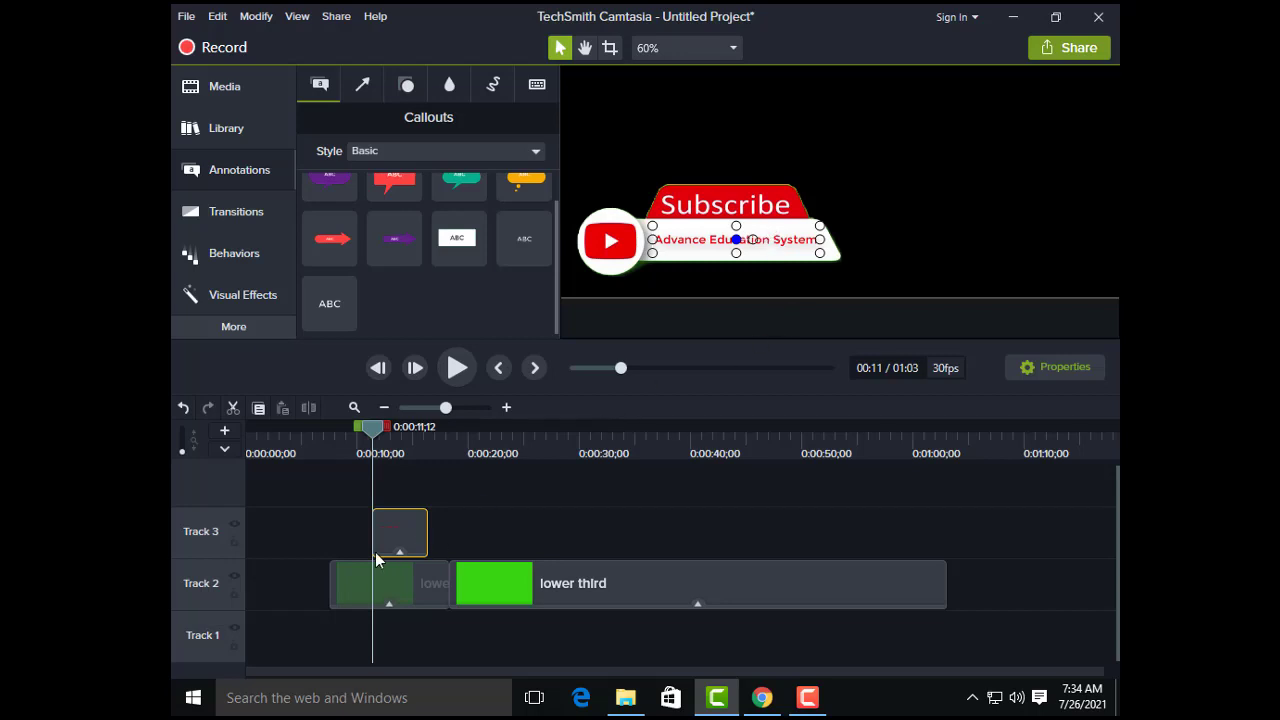
pyautogui.moveTo(376, 441); pyautogui.dragTo(335, 438)
pyautogui.click(457, 368)
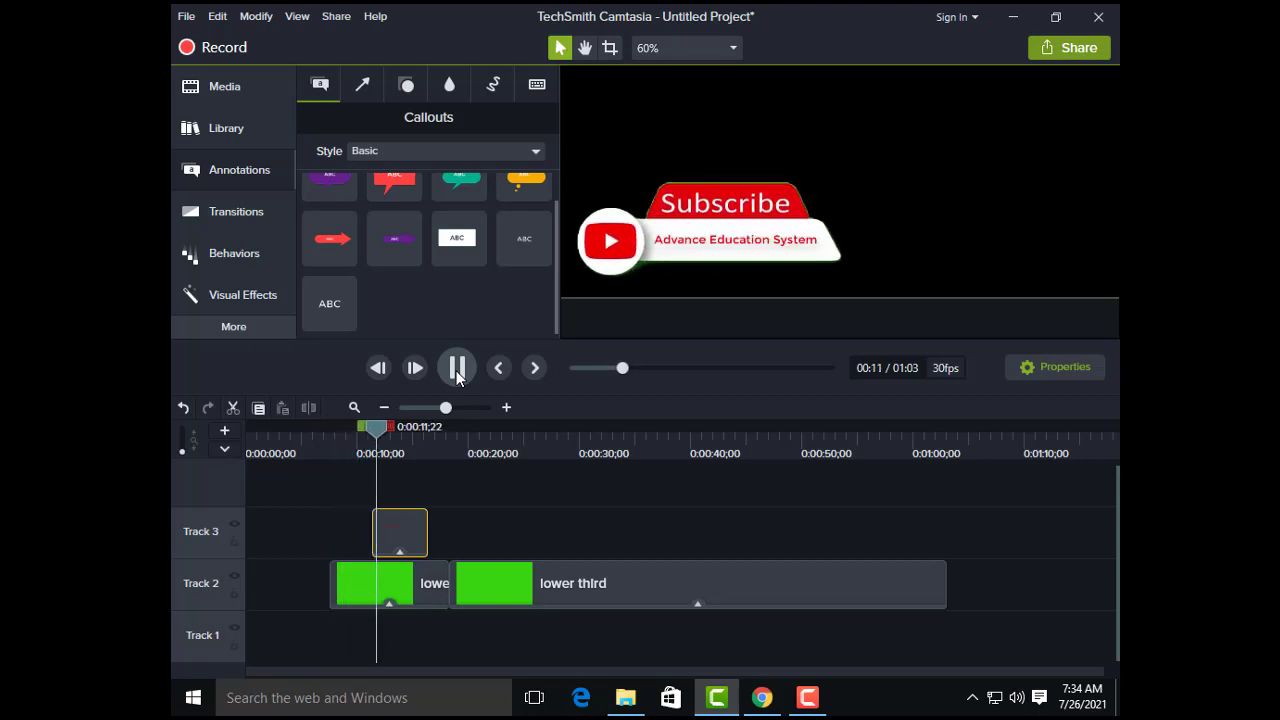
# Step: Stop the preview and add the Sliding behavior to the text callout on Track 3
pyautogui.click(456, 371)
pyautogui.moveTo(375, 430); pyautogui.dragTo(370, 430)
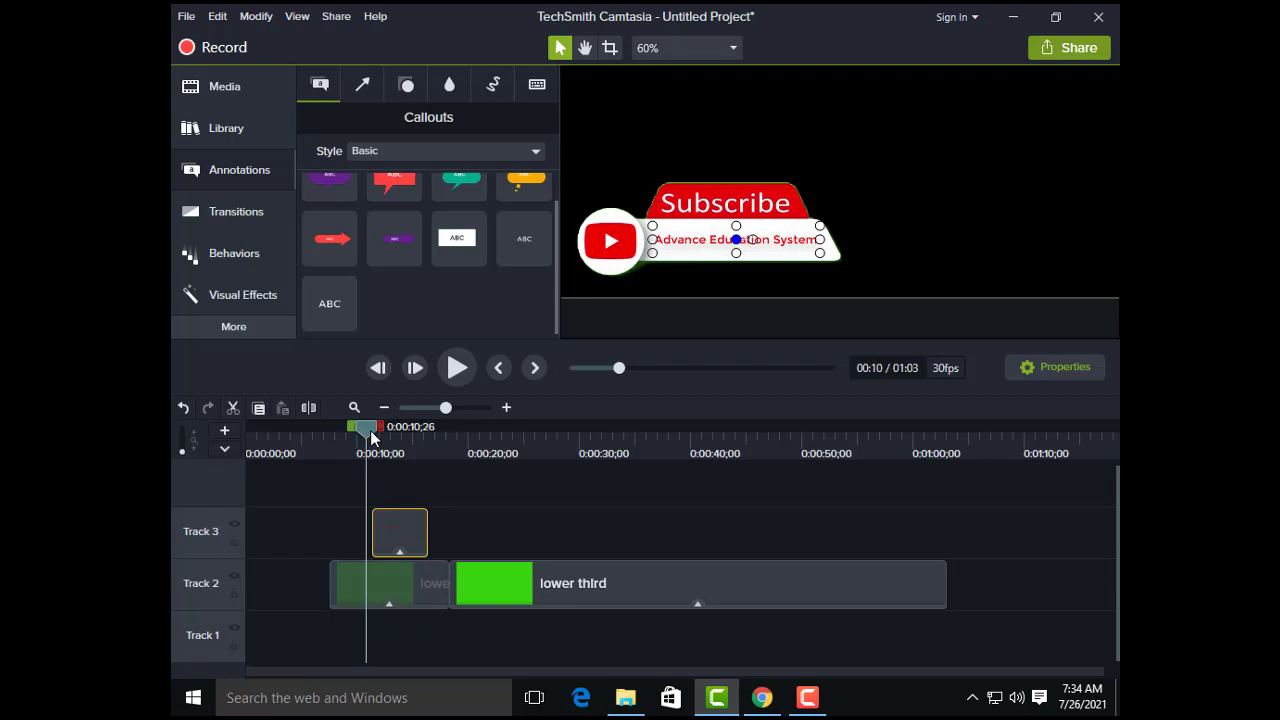
pyautogui.click(246, 255)
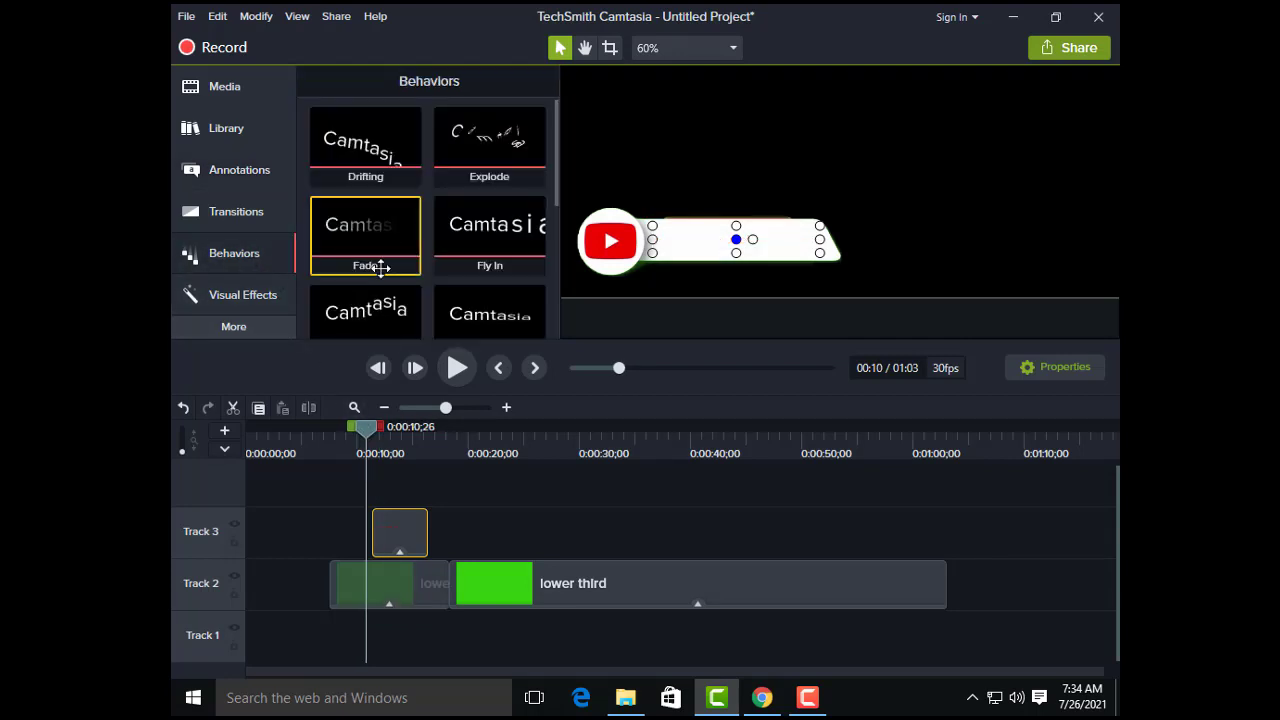
pyautogui.scroll(-1, 372, 225)
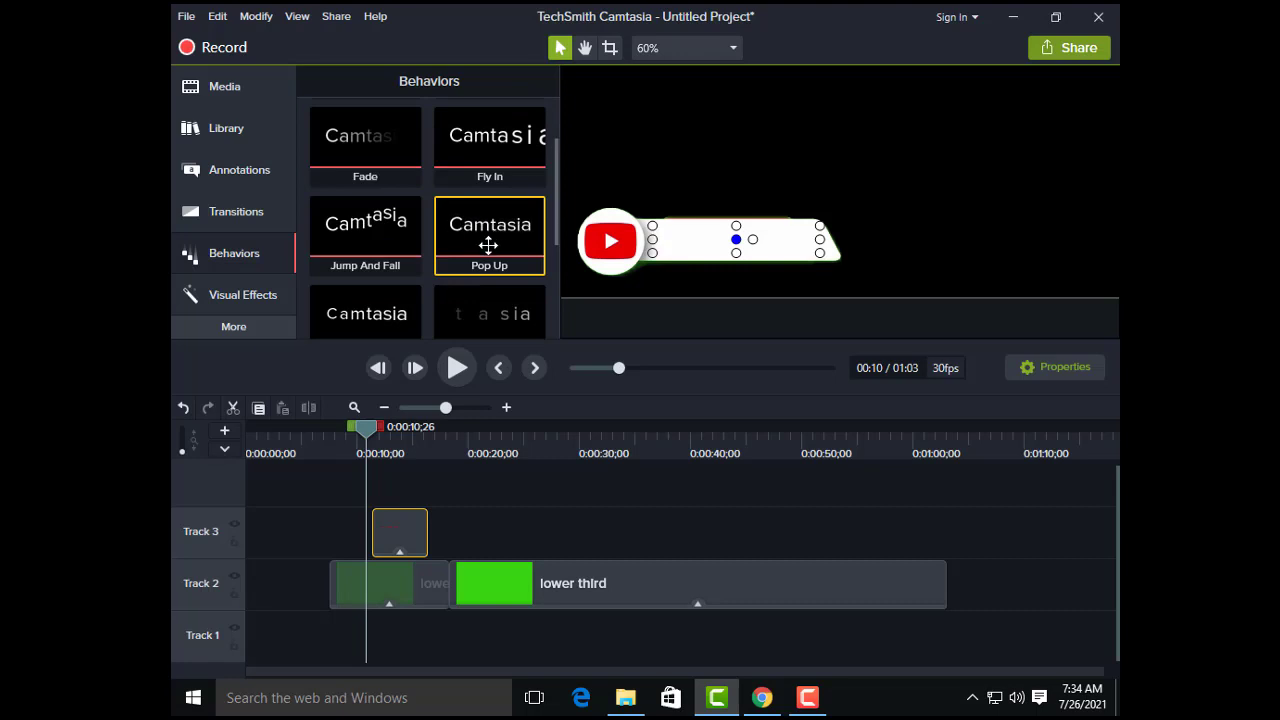
pyautogui.scroll(-1, 485, 250)
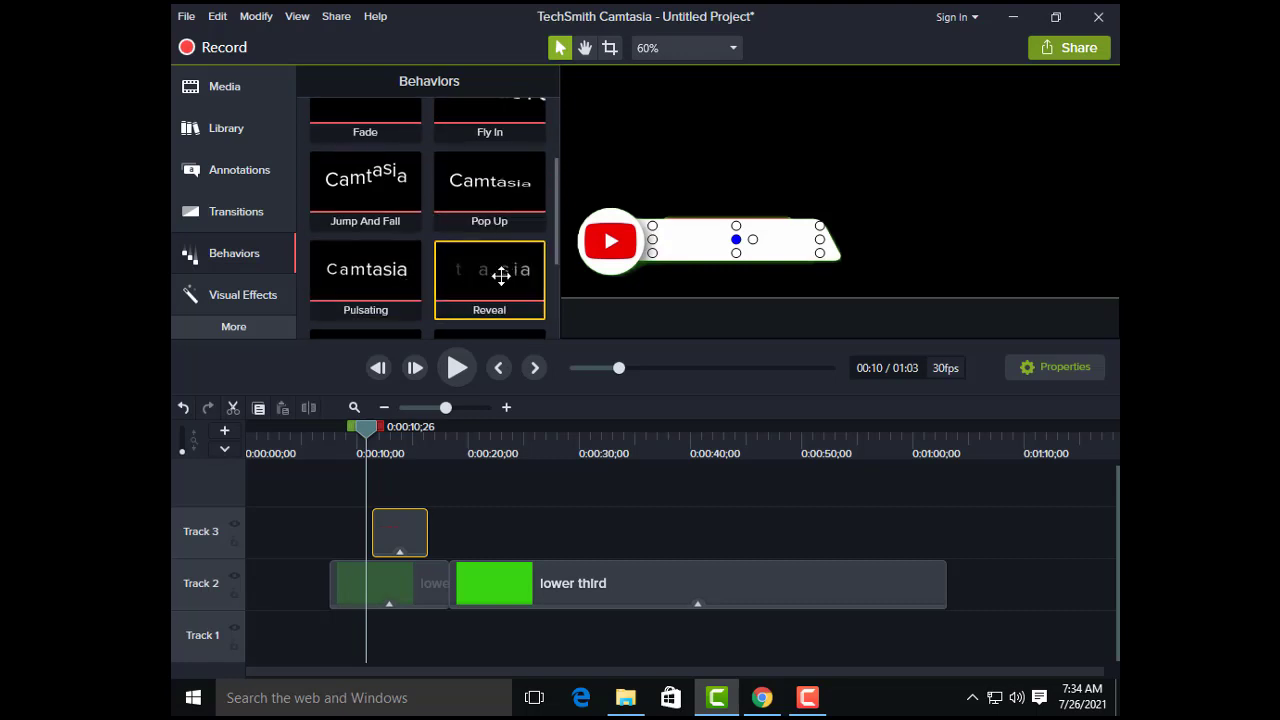
pyautogui.scroll(-1, 492, 277)
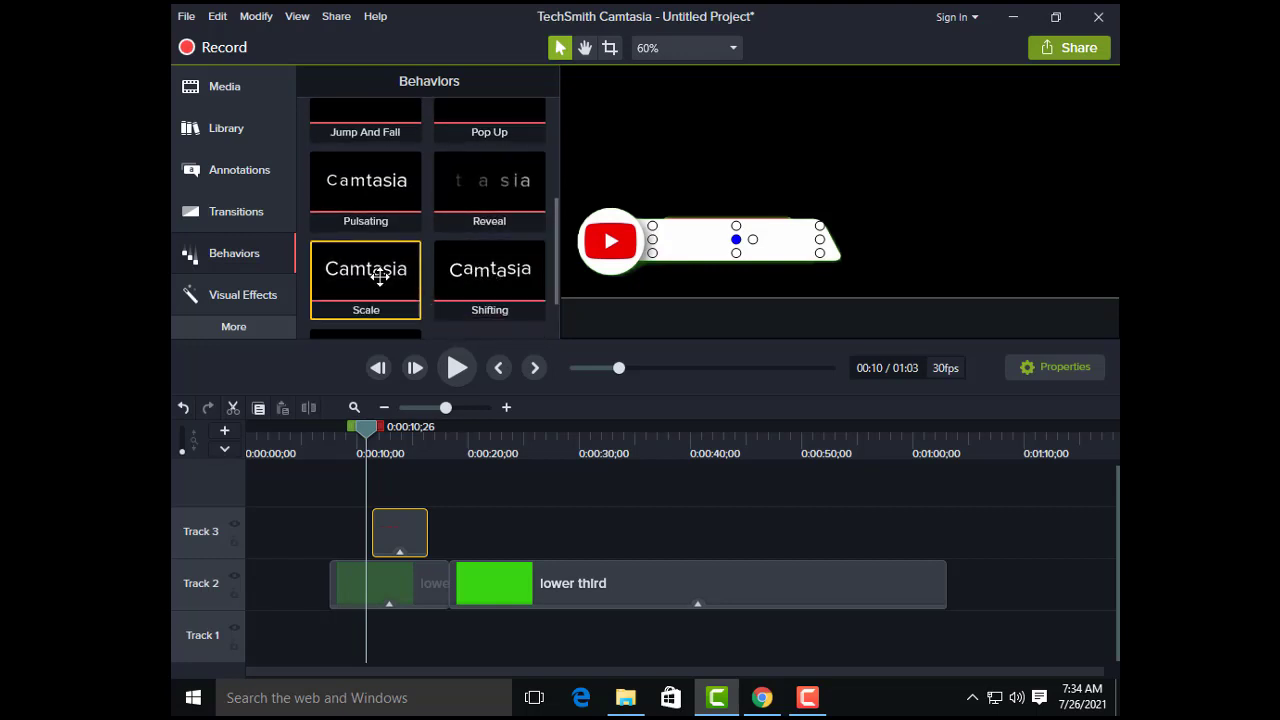
pyautogui.scroll(-1, 379, 277)
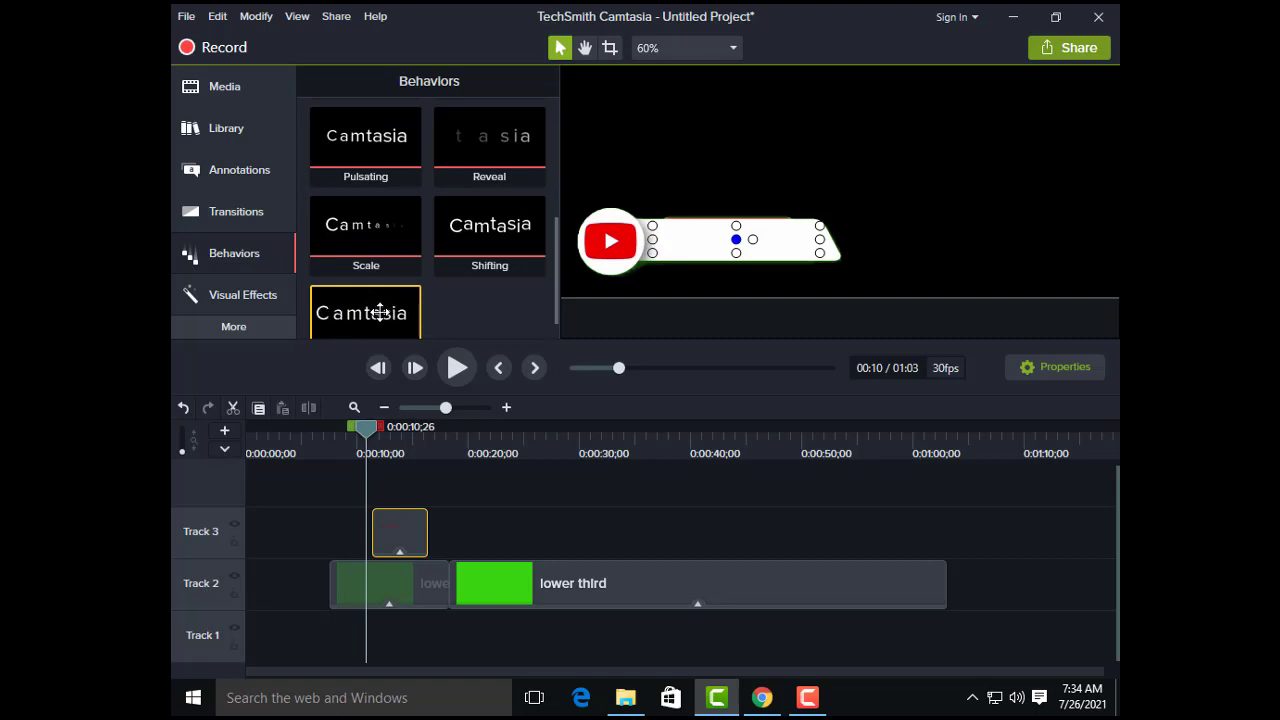
pyautogui.moveTo(379, 312); pyautogui.dragTo(394, 515)
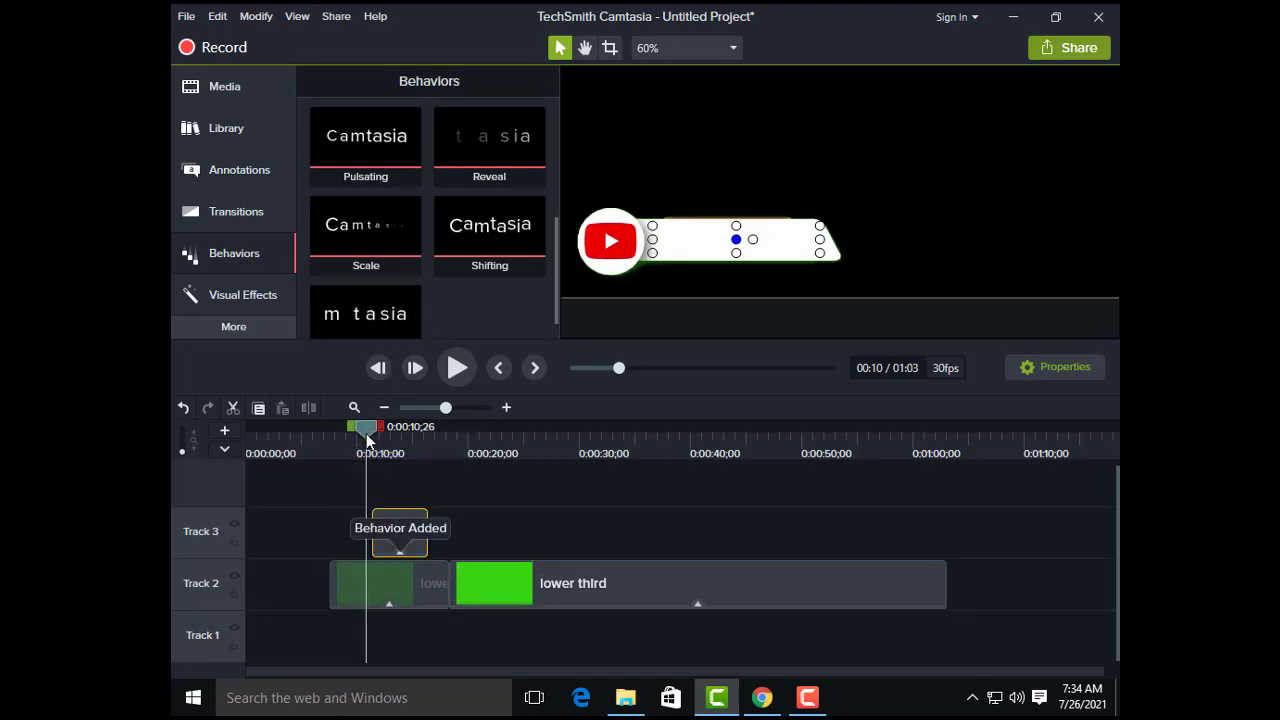
# Step: Preview the callout's sliding animation from the lower third's start and open the callout's behavior properties
pyautogui.moveTo(366, 433); pyautogui.dragTo(339, 441)
pyautogui.click(457, 367)
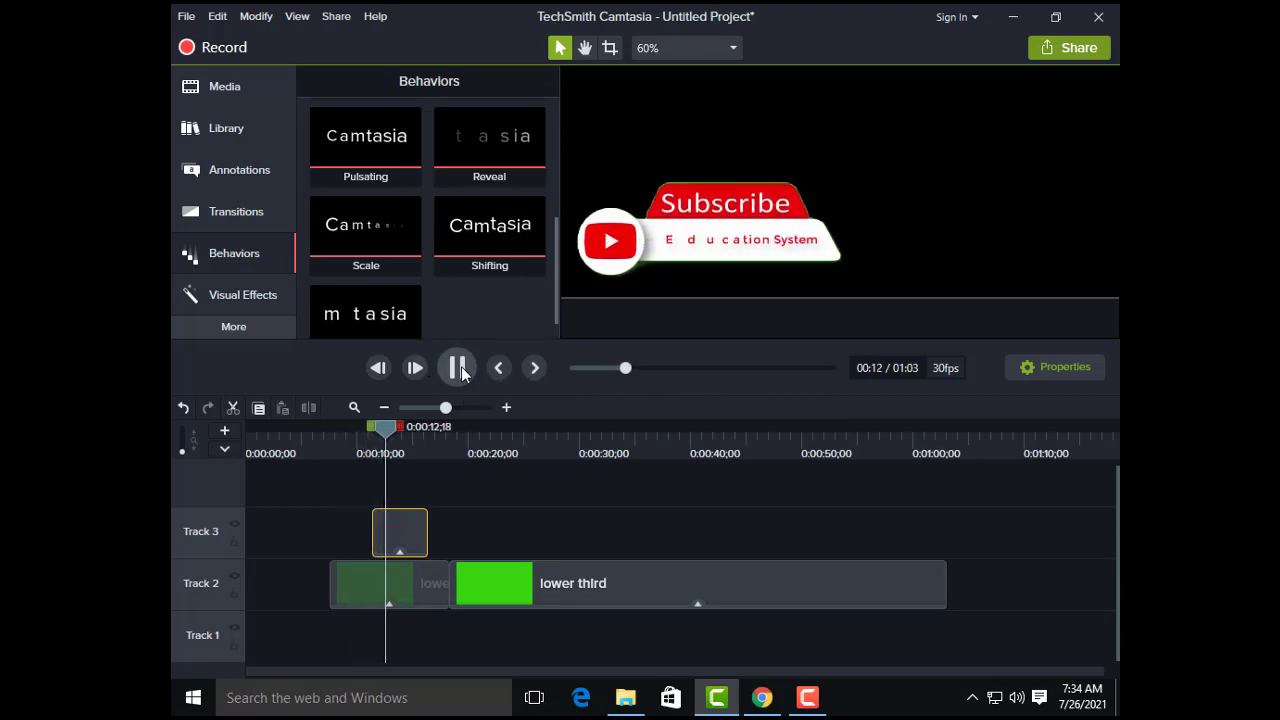
pyautogui.click(459, 367)
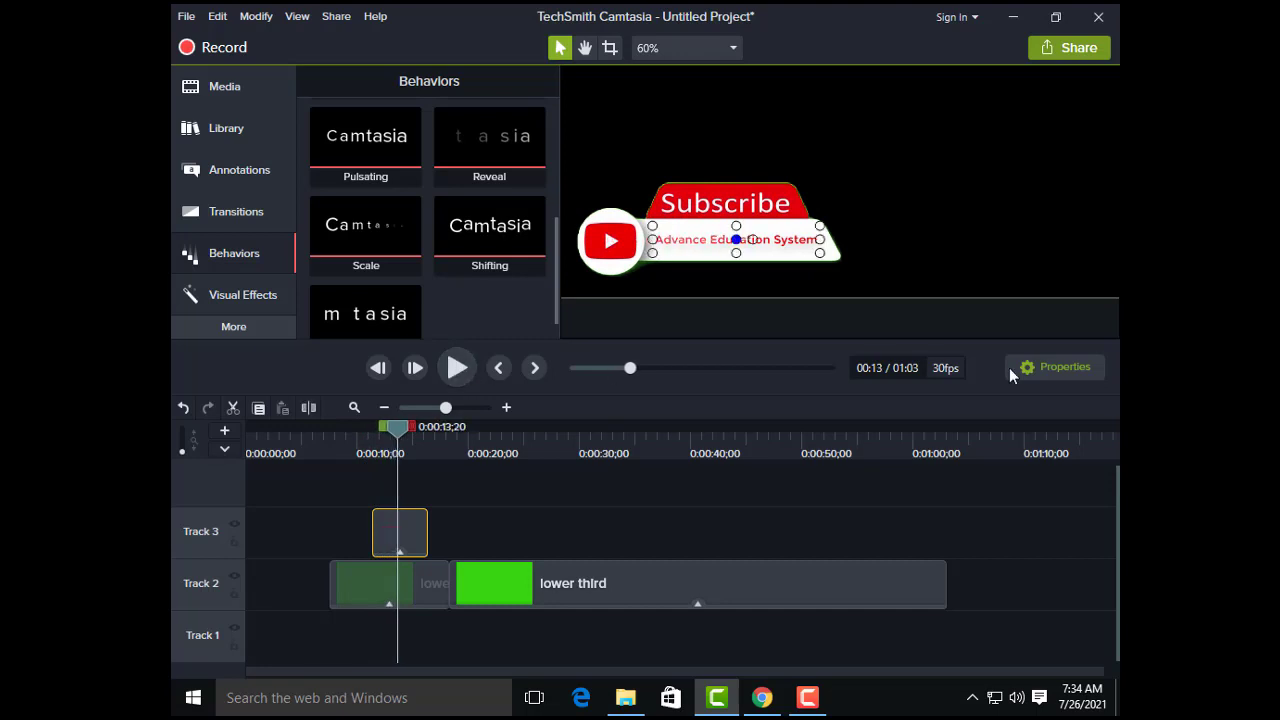
pyautogui.click(1074, 365)
pyautogui.click(451, 375)
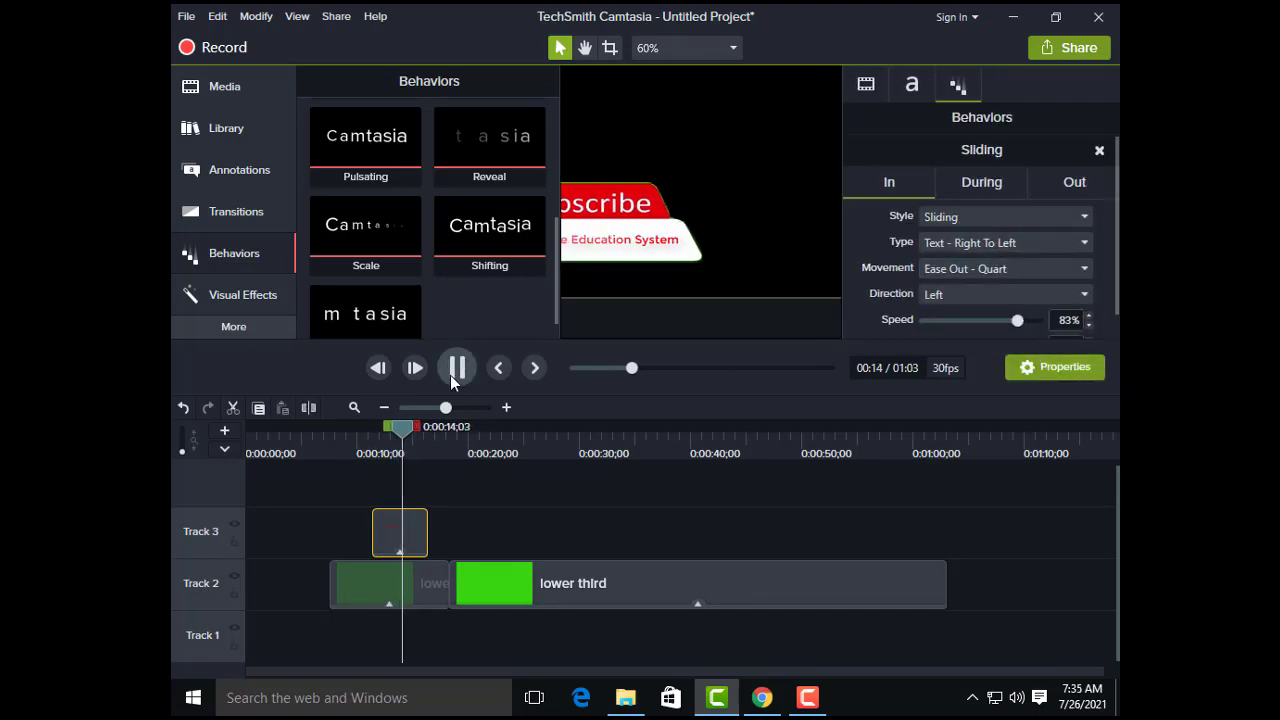
pyautogui.click(451, 375)
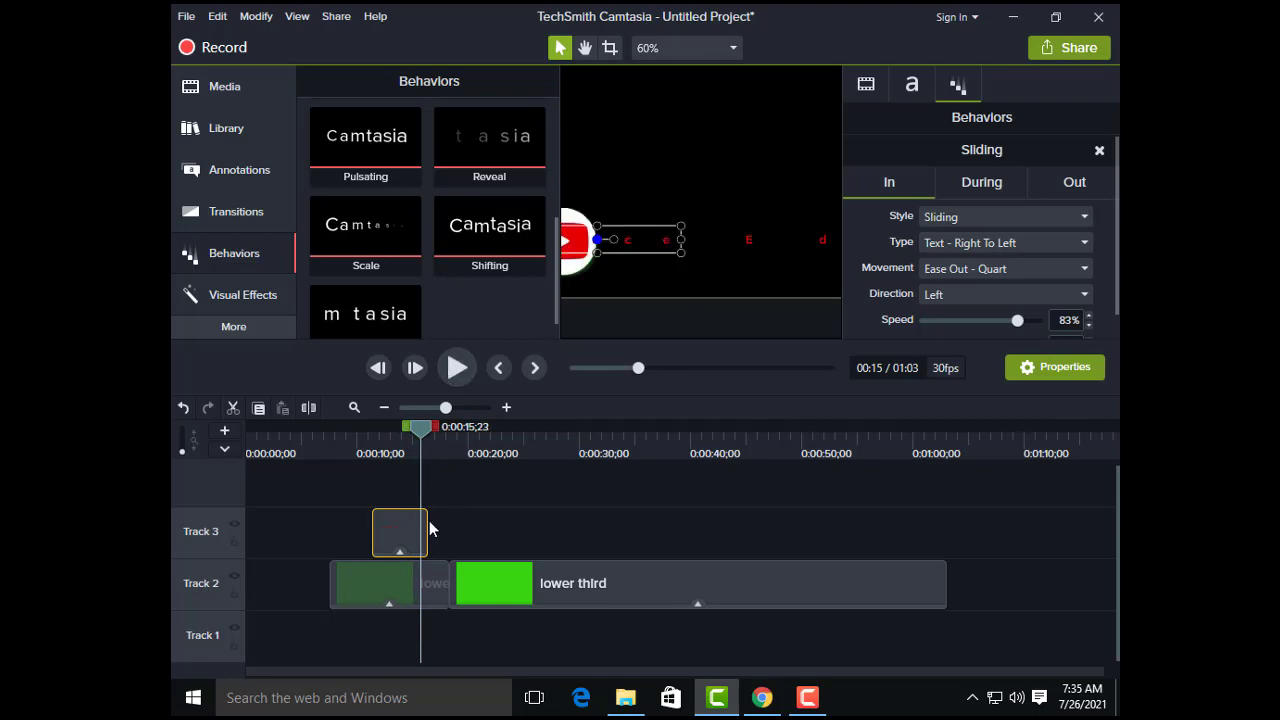
# Step: Trim the end of the text callout on Track 3 back to about 0:00:14;26
pyautogui.moveTo(427, 520); pyautogui.dragTo(421, 522)
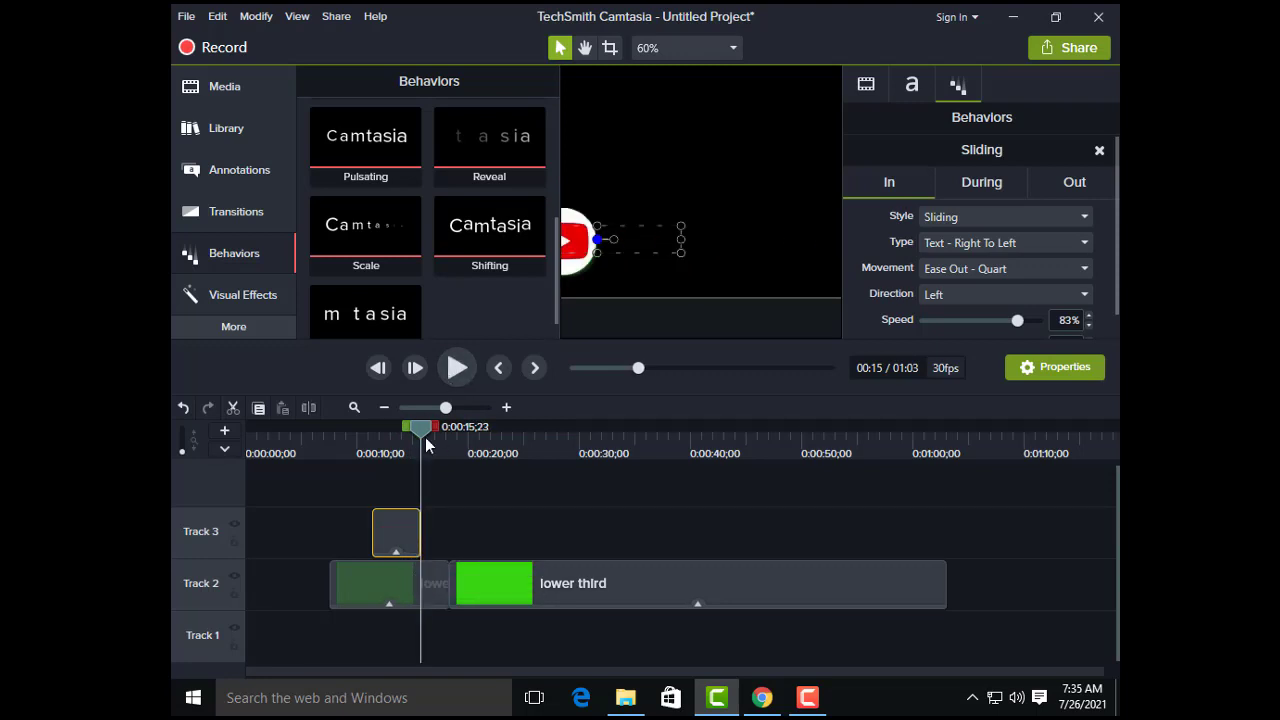
pyautogui.moveTo(419, 425); pyautogui.dragTo(416, 428)
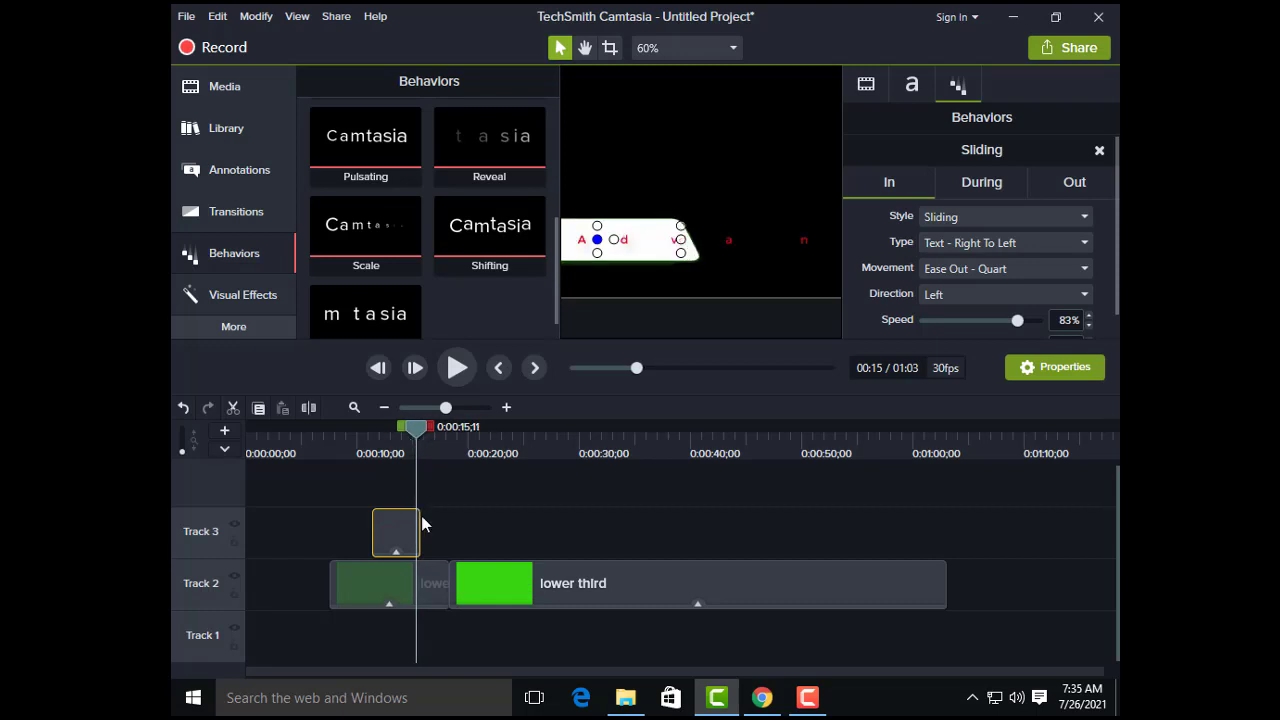
pyautogui.moveTo(418, 517); pyautogui.dragTo(416, 515)
pyautogui.click(406, 436)
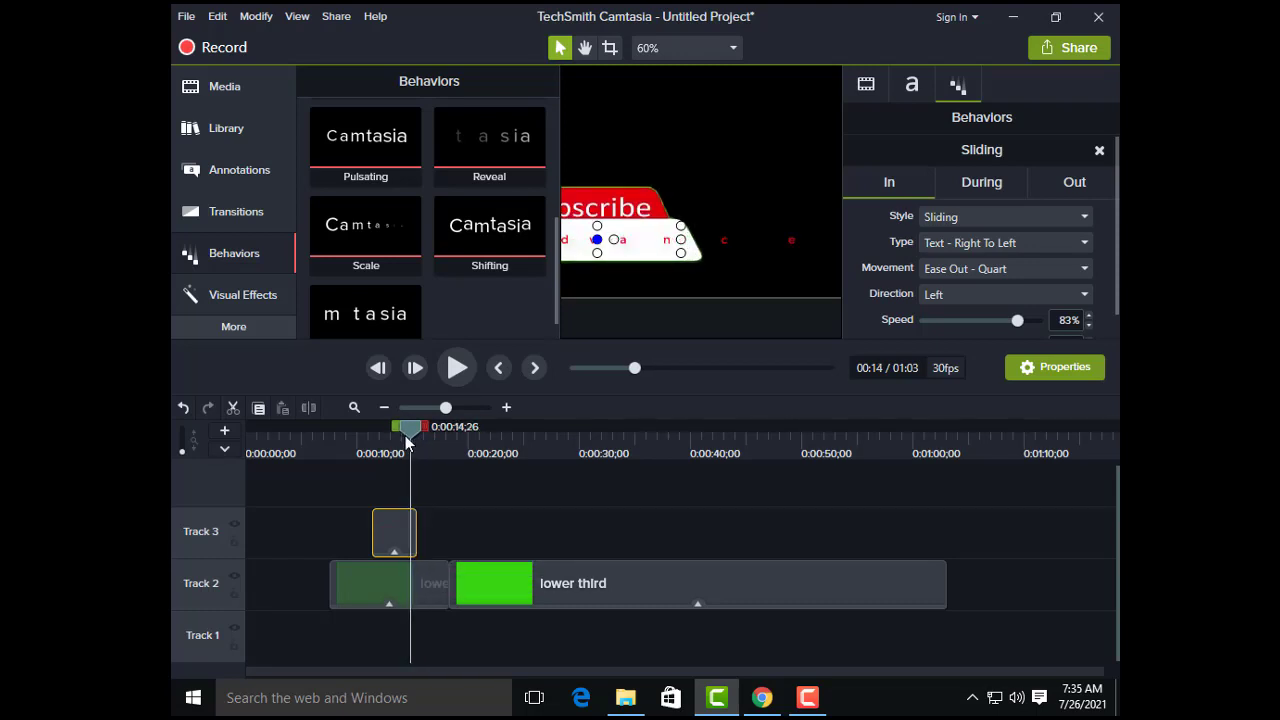
pyautogui.moveTo(416, 523); pyautogui.dragTo(410, 523)
# Step: Play the lower third from 0:00:10;16 to check the shortened callout, and close the properties
pyautogui.moveTo(392, 430); pyautogui.dragTo(361, 438)
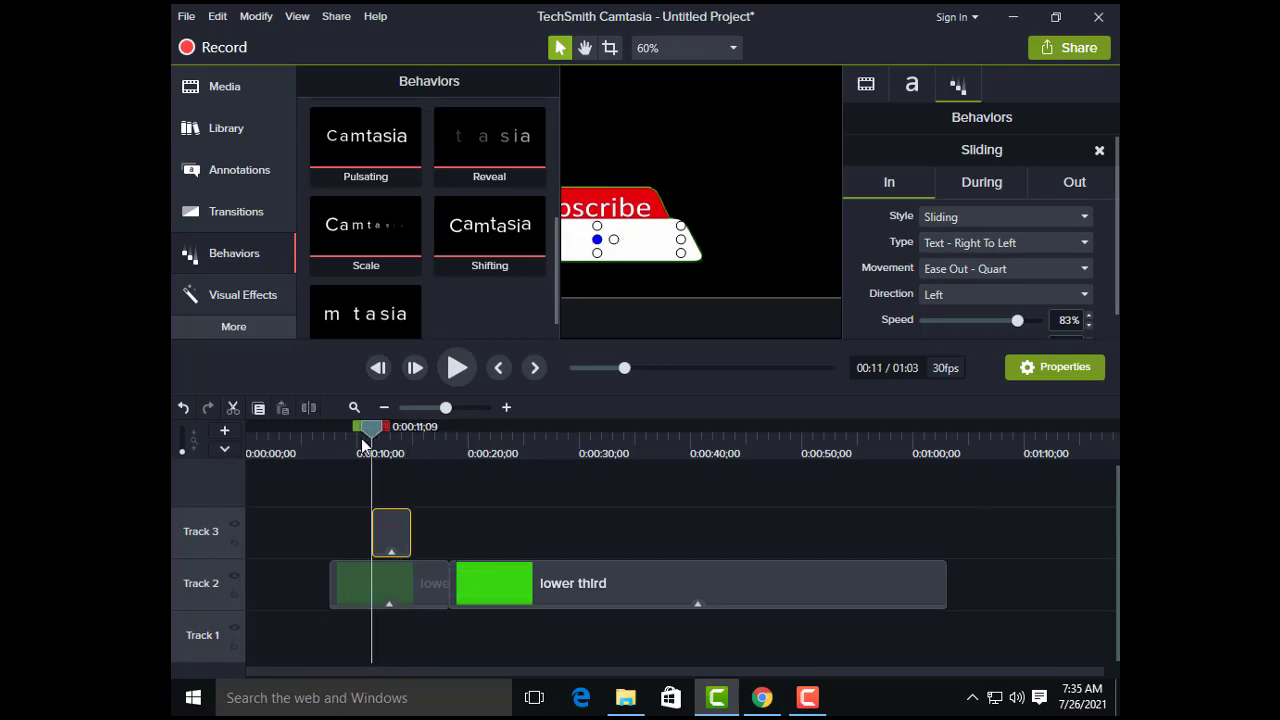
pyautogui.click(453, 367)
pyautogui.click(1052, 367)
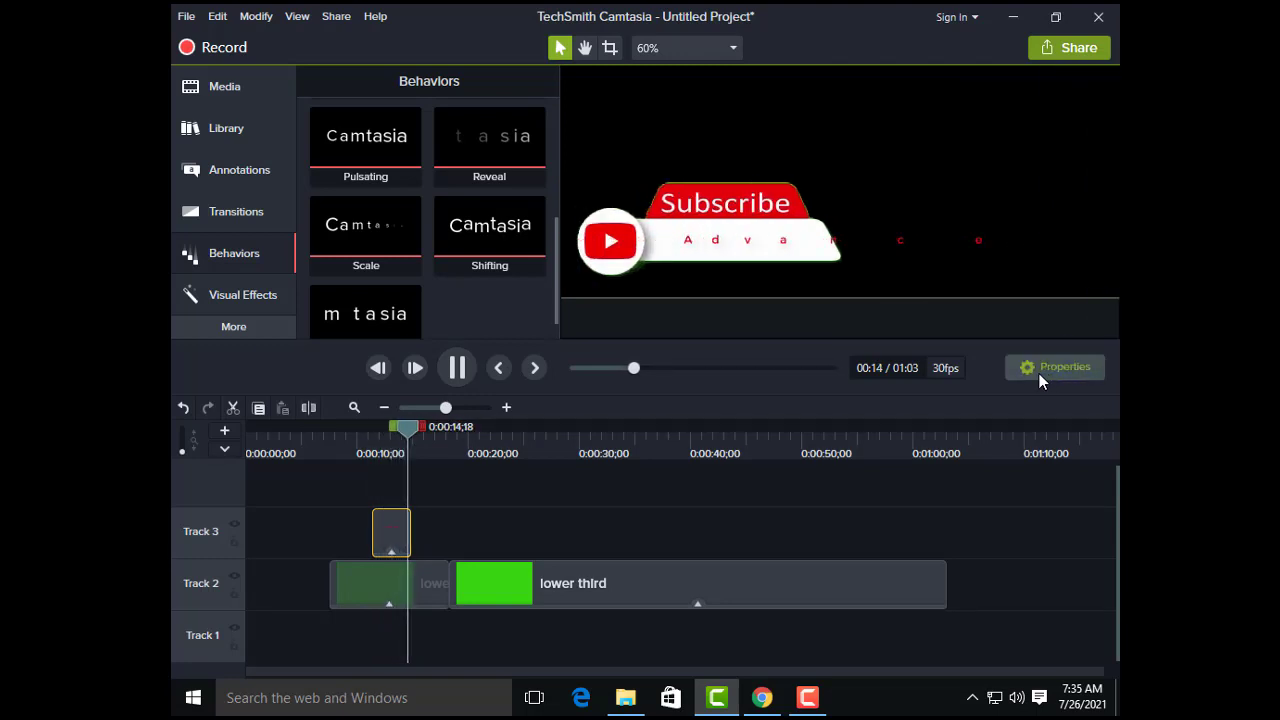
pyautogui.click(457, 368)
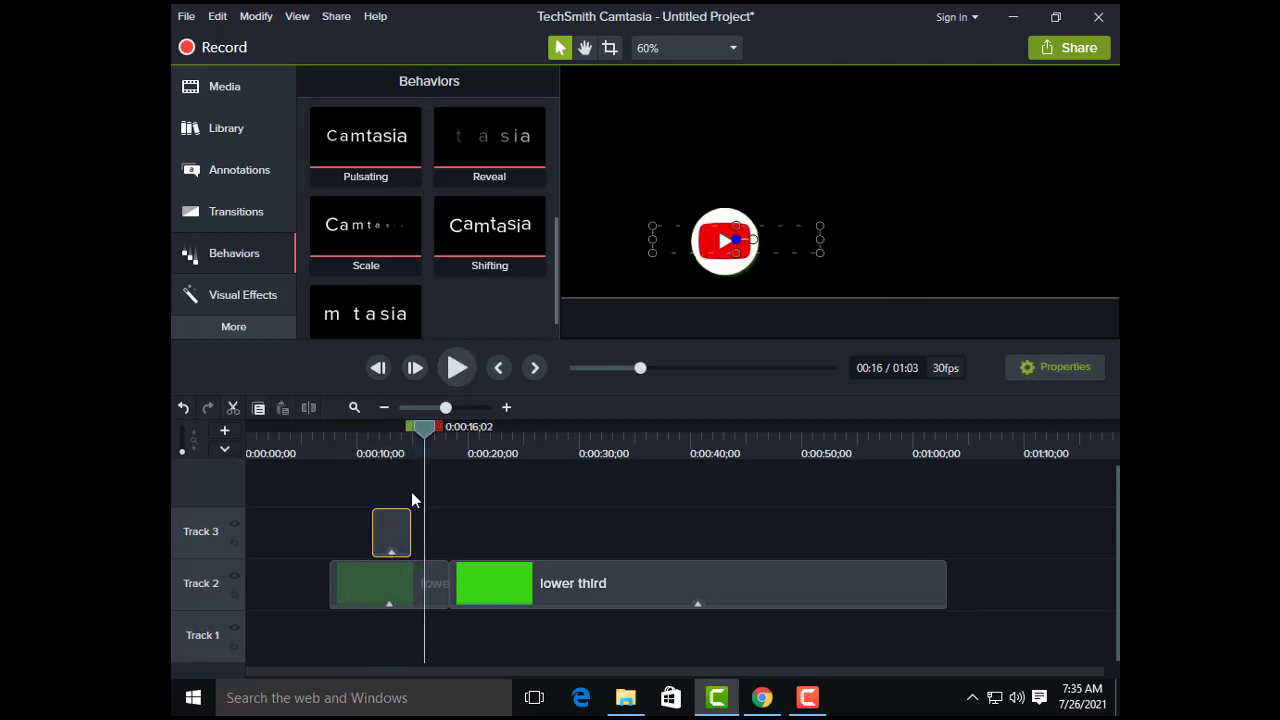
# Step: Add the Fade behavior to the text callout and preview the lower third from 0:00:09;14
pyautogui.scroll(3, 463, 256)
pyautogui.scroll(1, 371, 182)
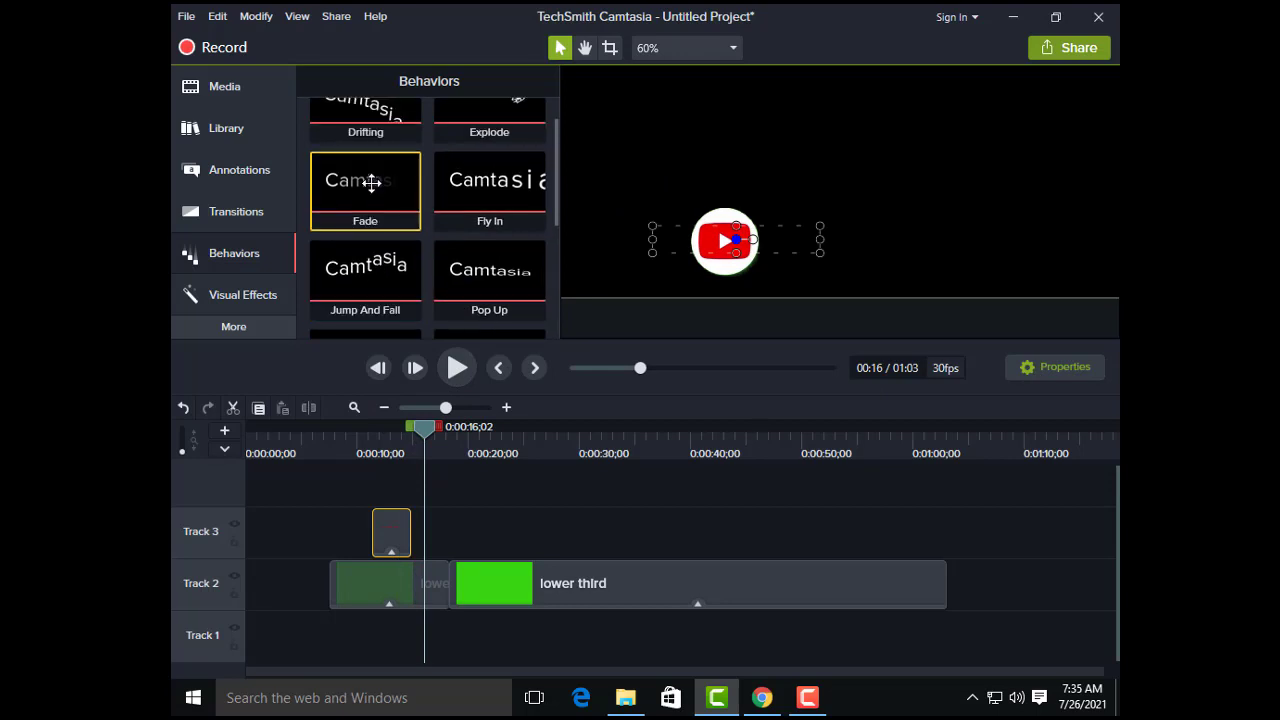
pyautogui.moveTo(357, 190); pyautogui.dragTo(388, 522)
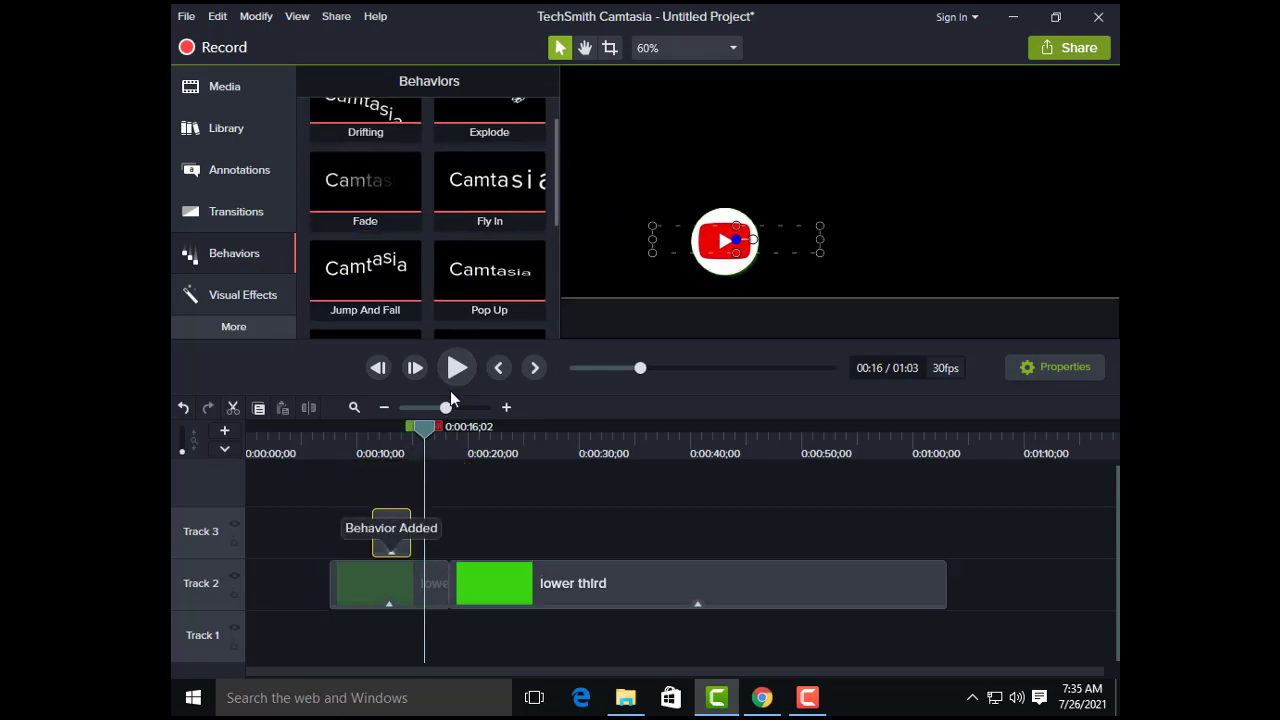
pyautogui.moveTo(426, 430); pyautogui.dragTo(353, 446)
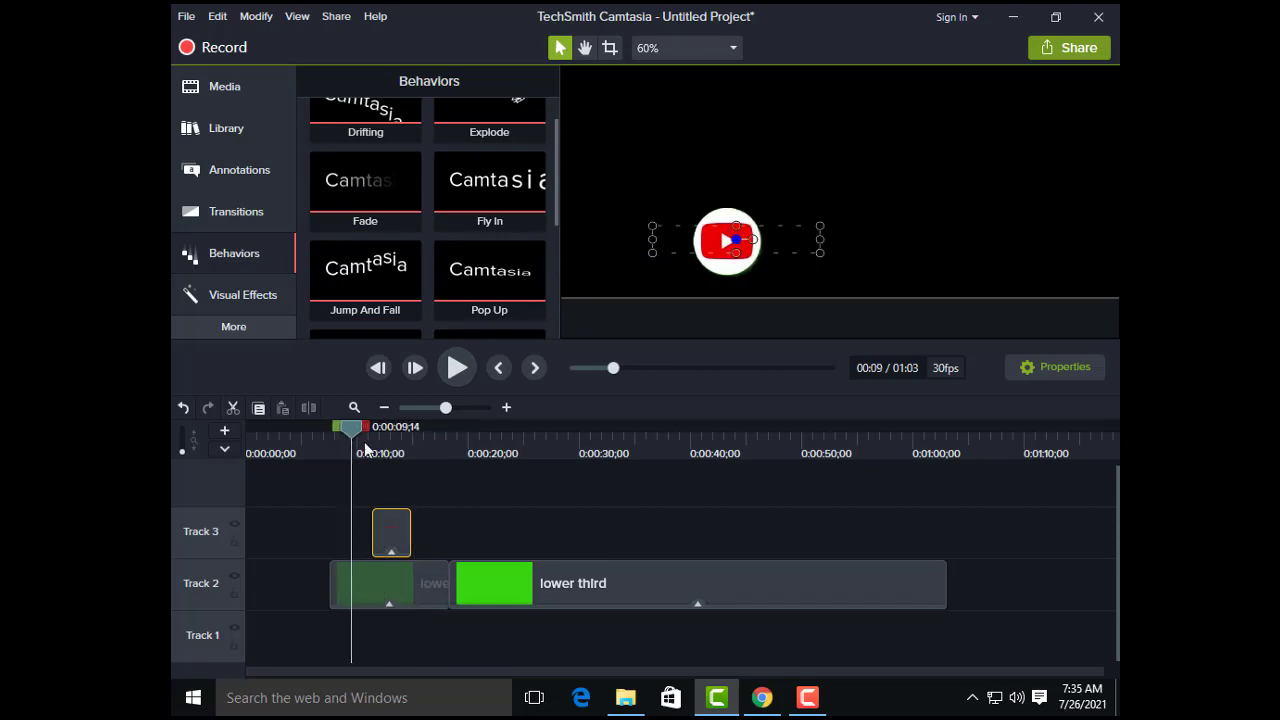
pyautogui.click(448, 371)
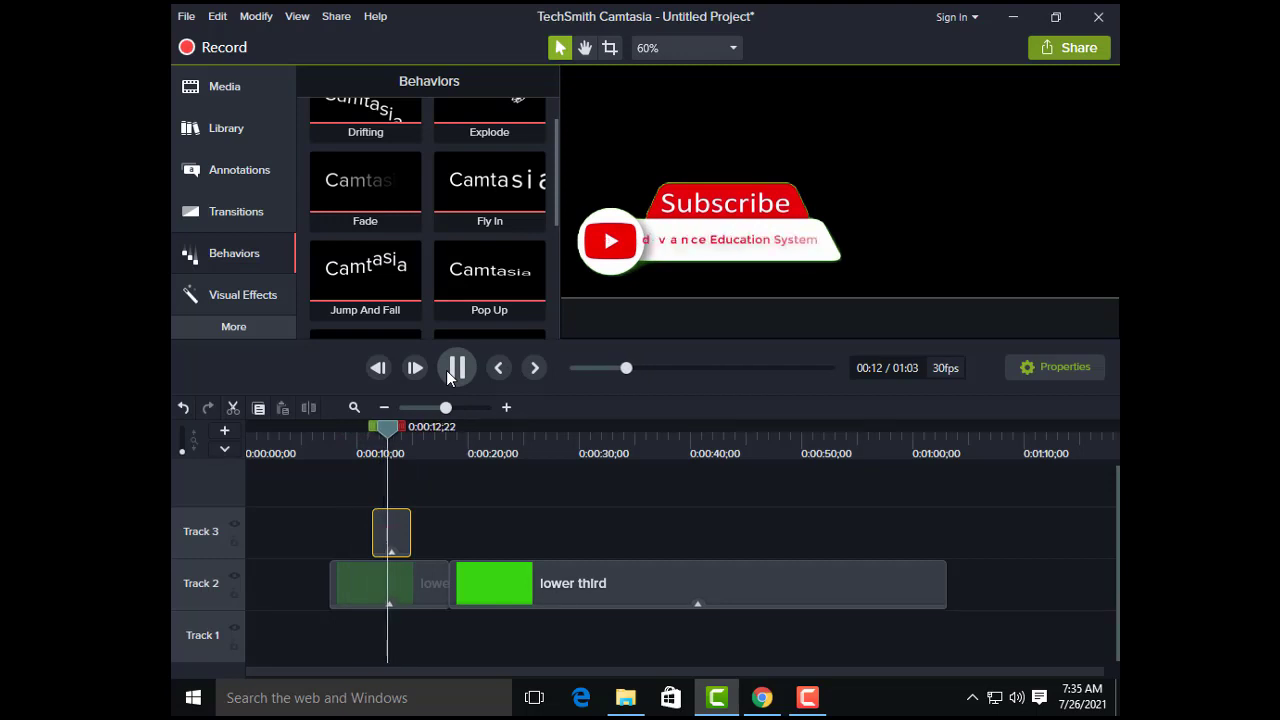
pyautogui.click(450, 372)
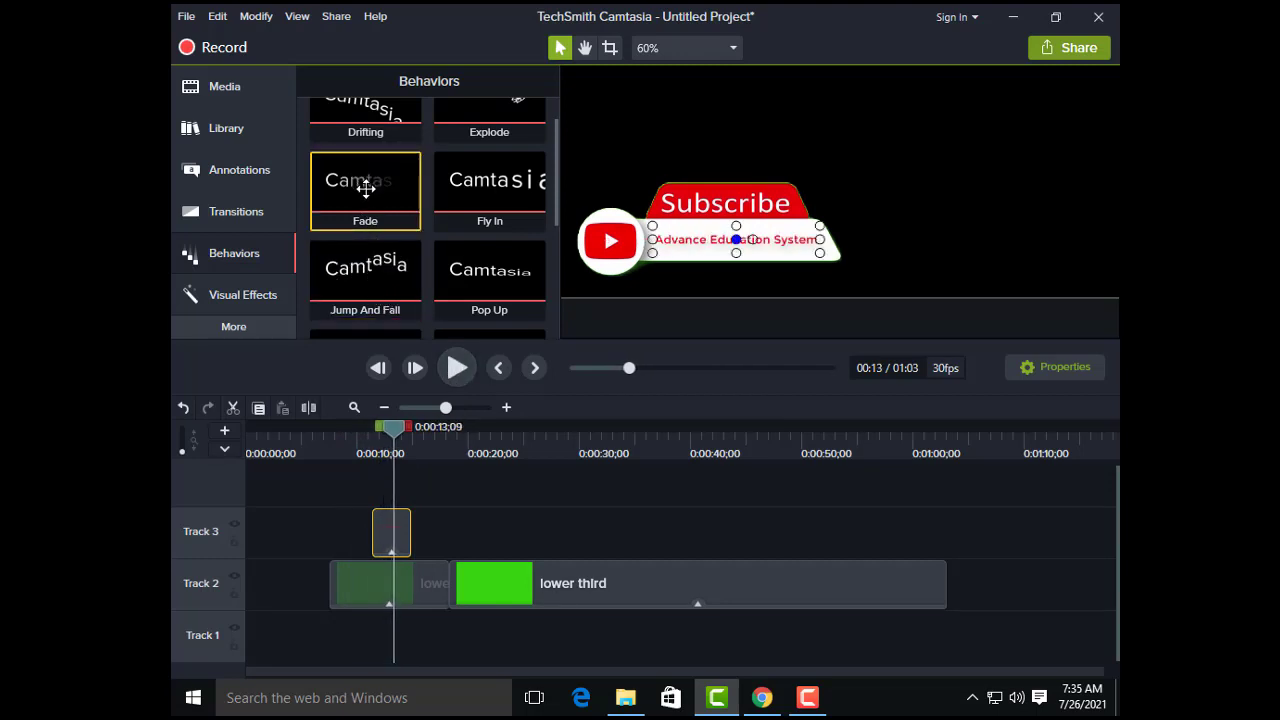
# Step: Apply the Fade behavior to the text callout once more, deselect it and preview the animation in stages past its end
pyautogui.moveTo(365, 188); pyautogui.dragTo(392, 534)
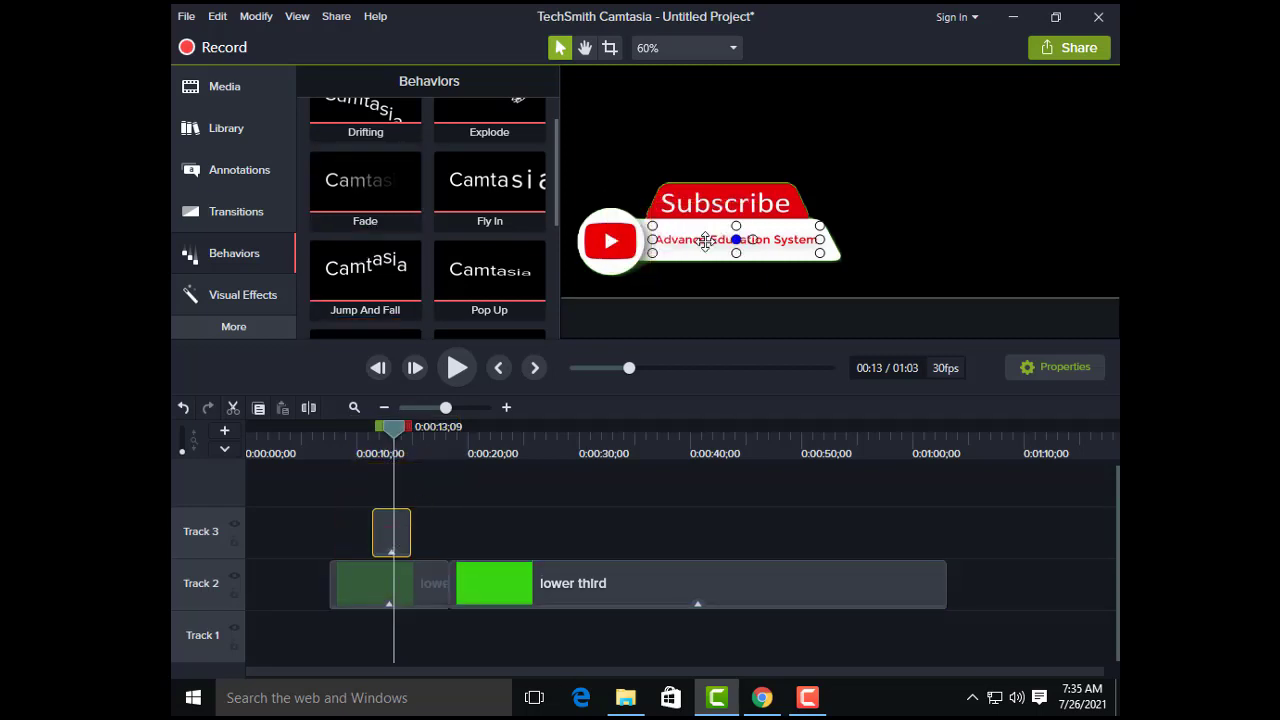
pyautogui.click(541, 474)
pyautogui.moveTo(388, 432); pyautogui.dragTo(365, 438)
pyautogui.click(449, 373)
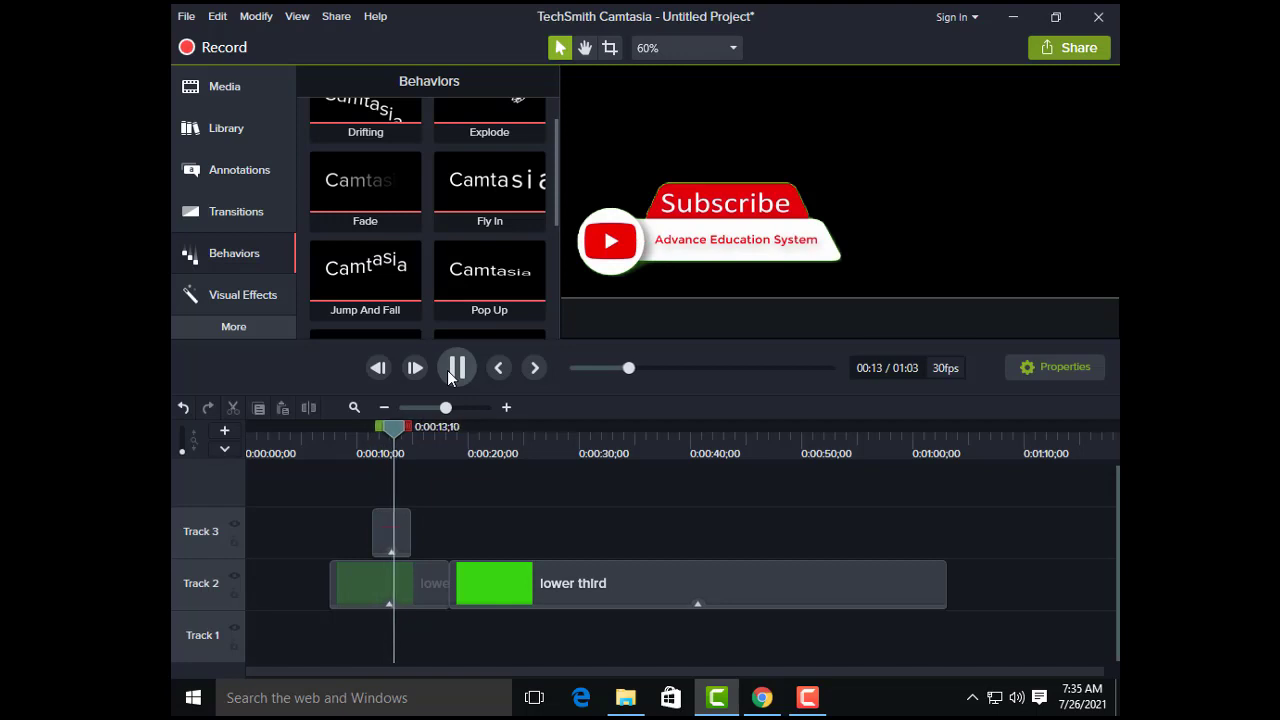
pyautogui.click(449, 373)
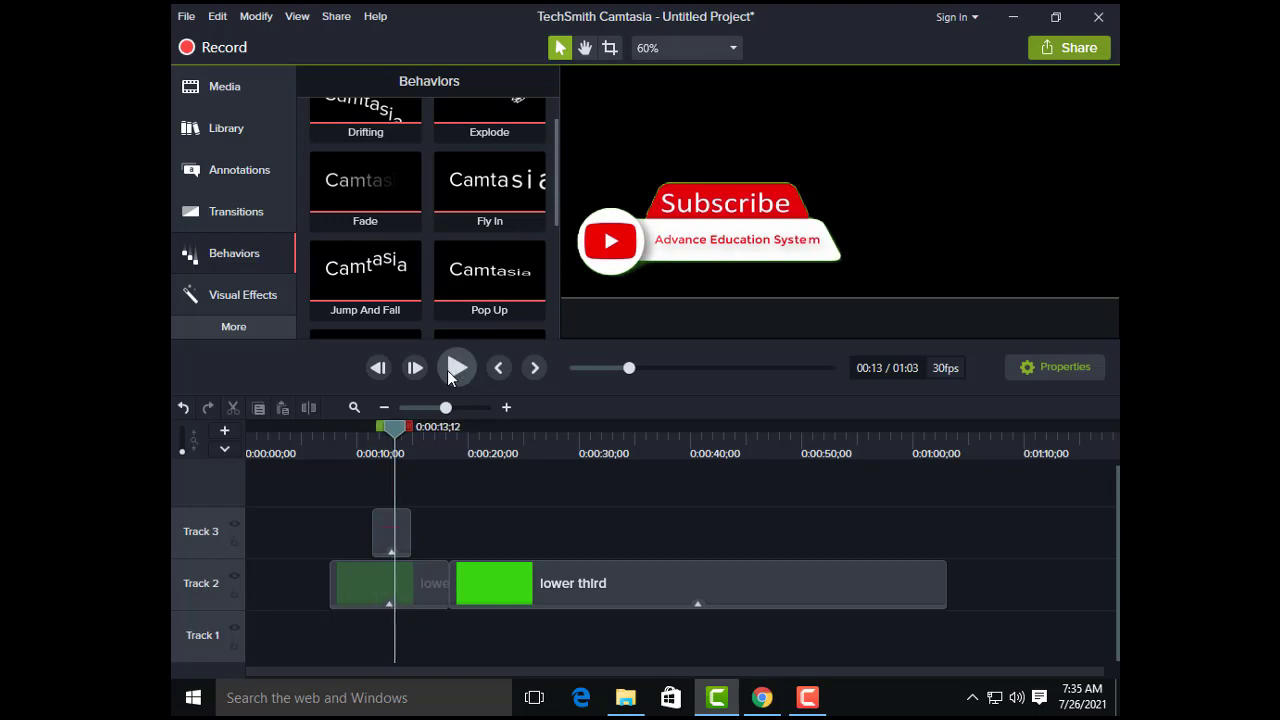
pyautogui.click(447, 370)
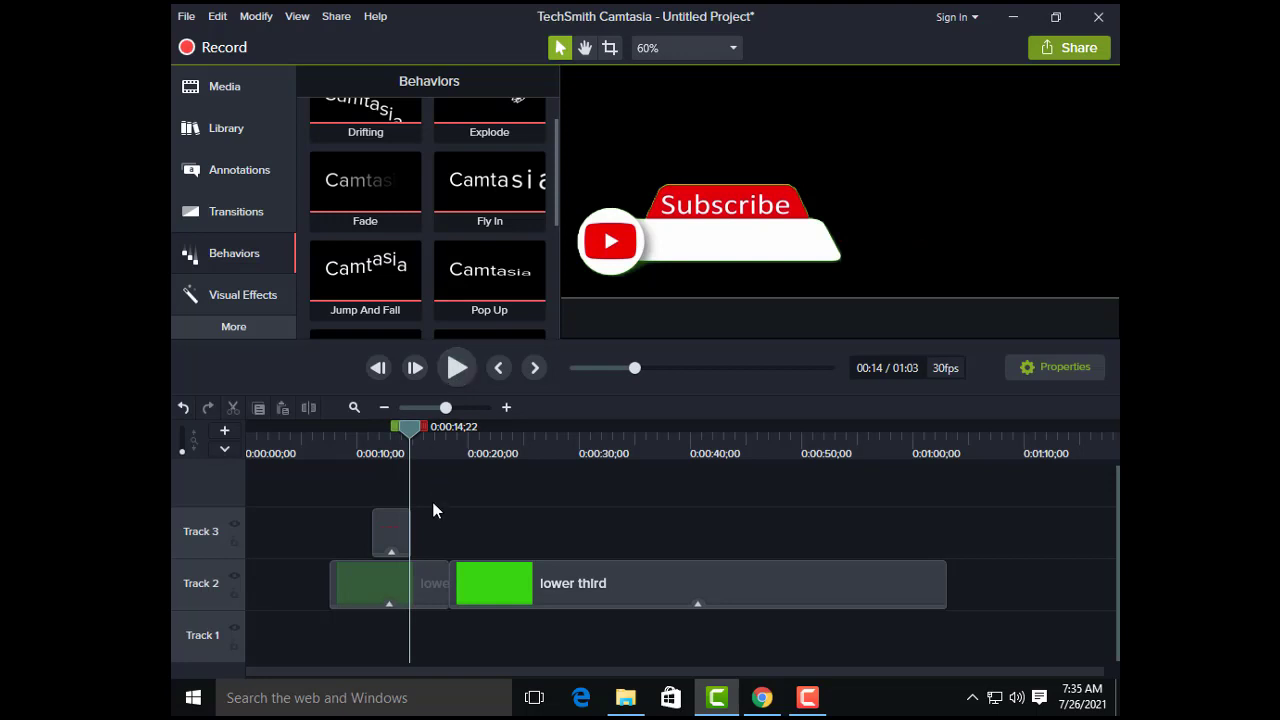
pyautogui.click(456, 369)
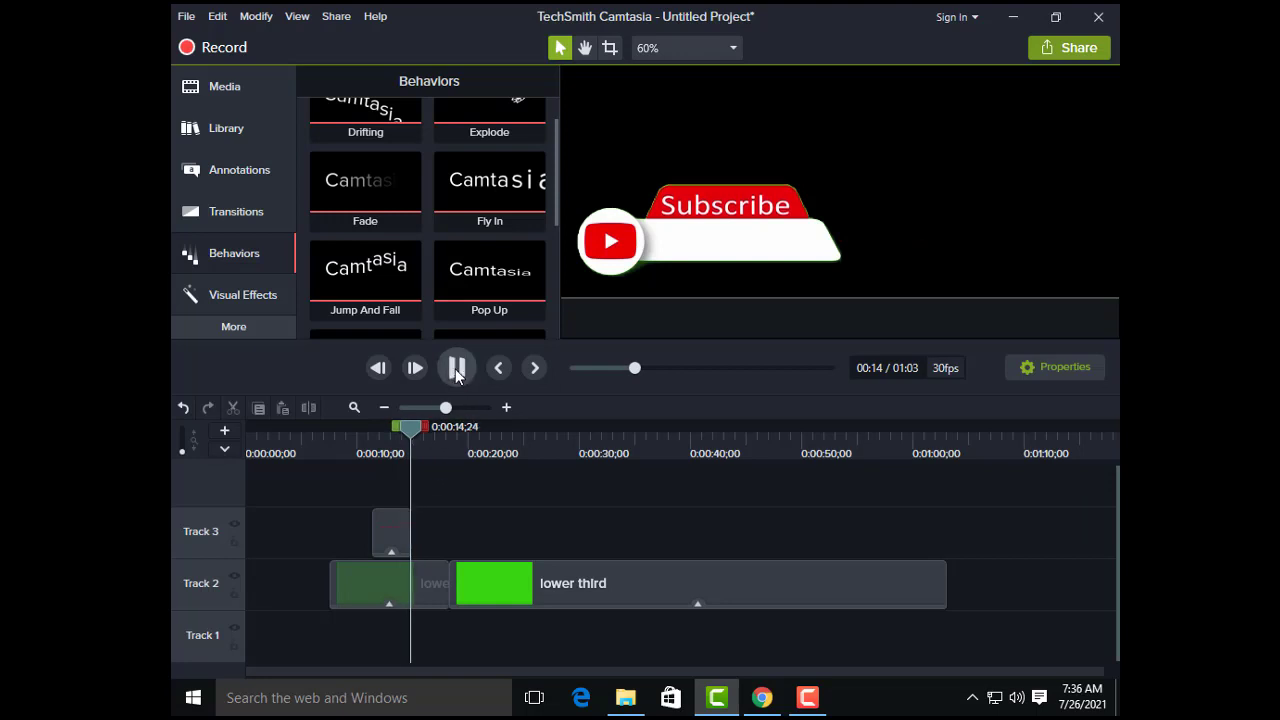
pyautogui.click(456, 369)
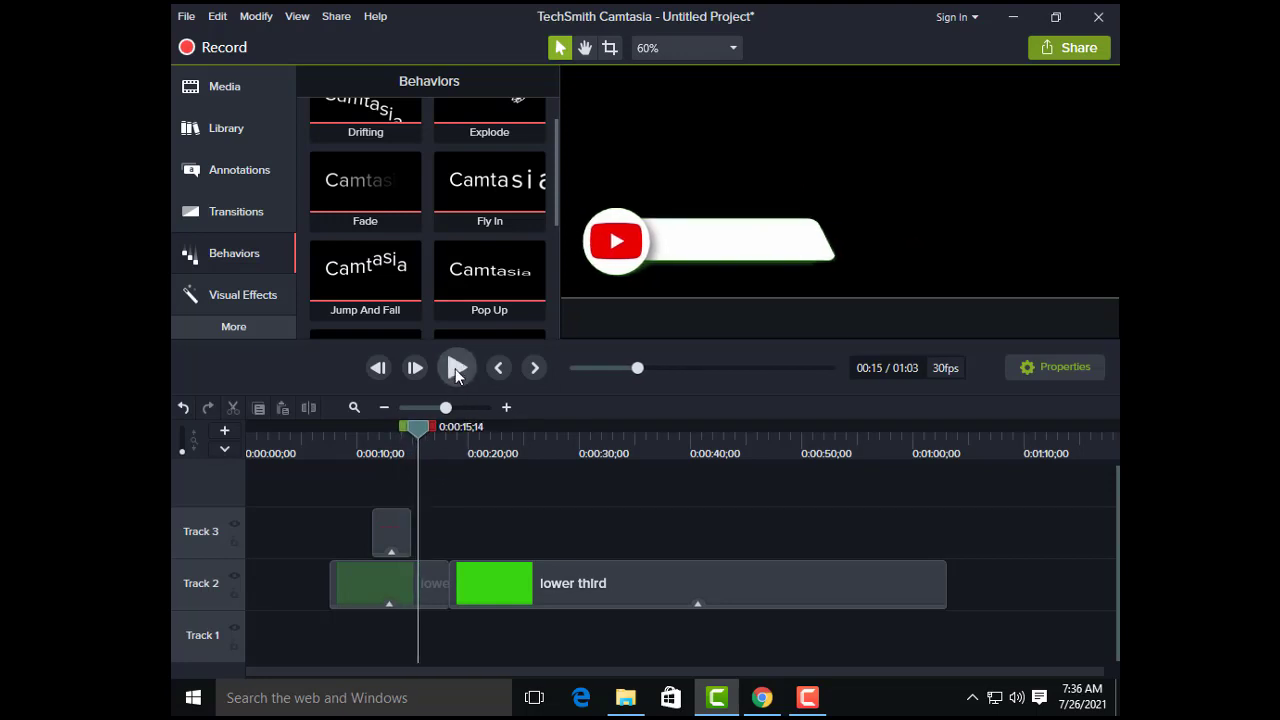
# Step: Set the type of the callout's Sliding behavior to Text - Right To Left for its Out phase
pyautogui.click(1045, 370)
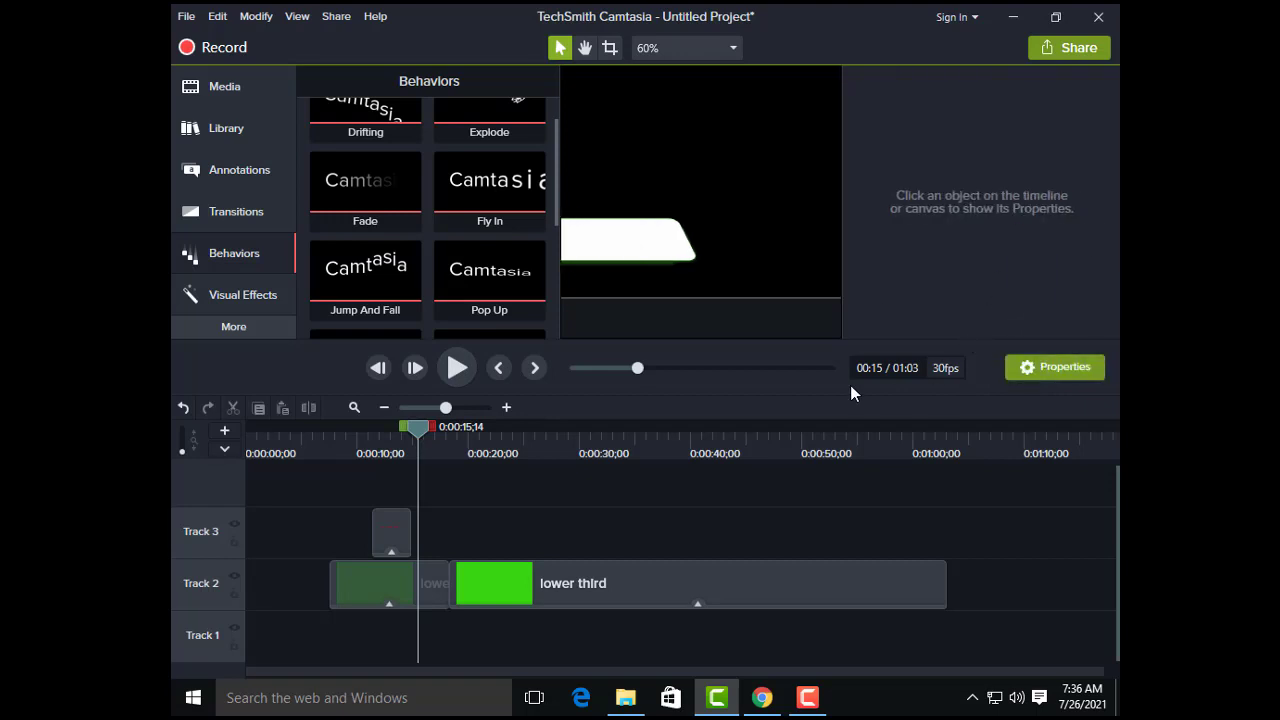
pyautogui.click(395, 532)
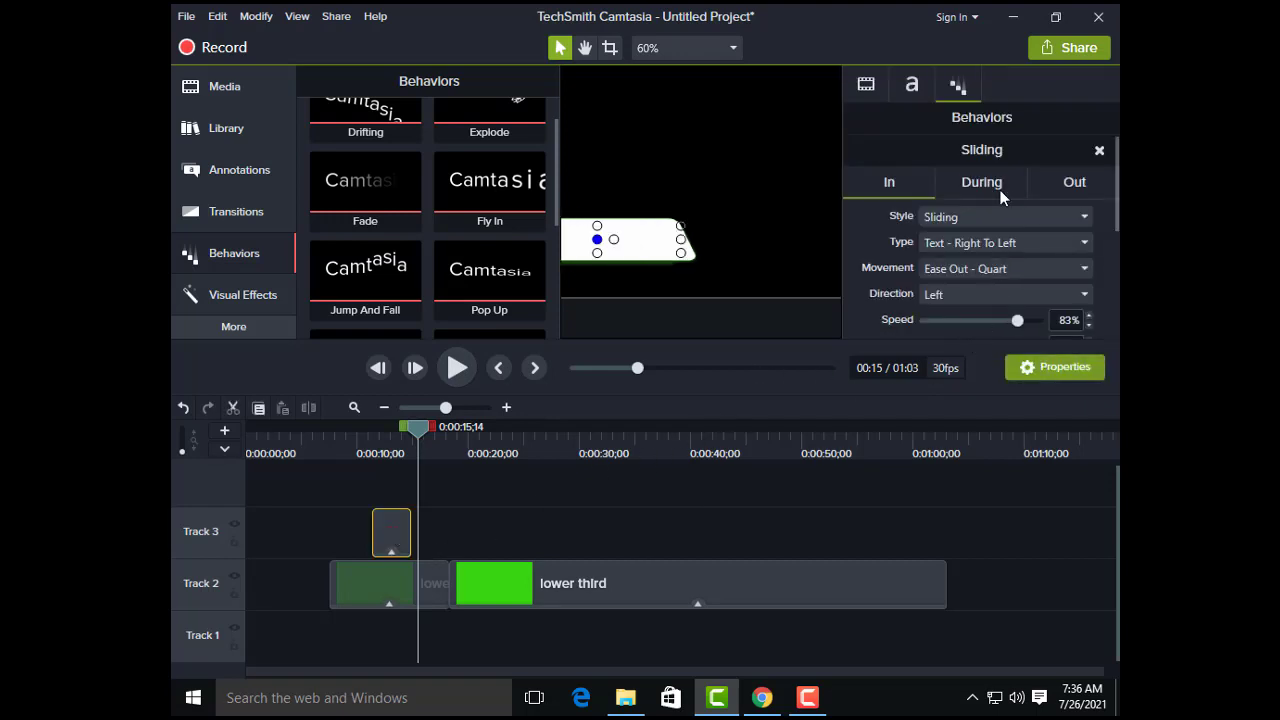
pyautogui.click(1046, 180)
pyautogui.click(1005, 222)
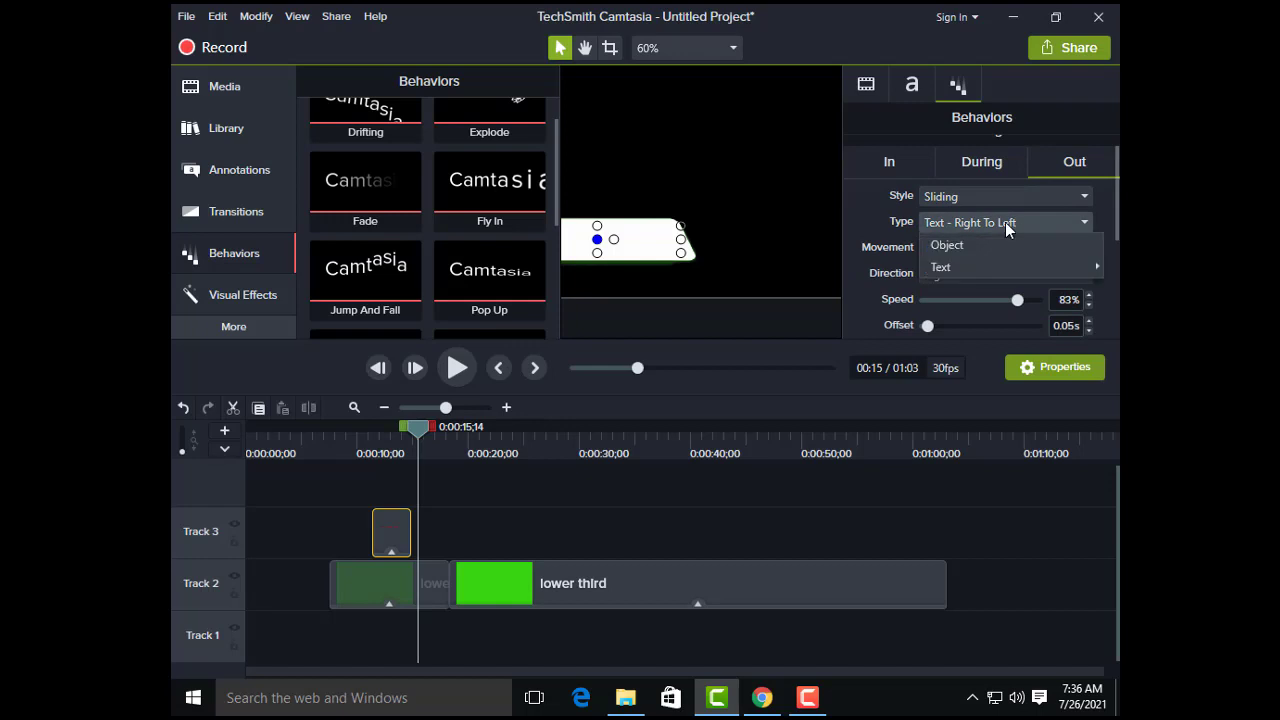
pyautogui.moveTo(964, 267)
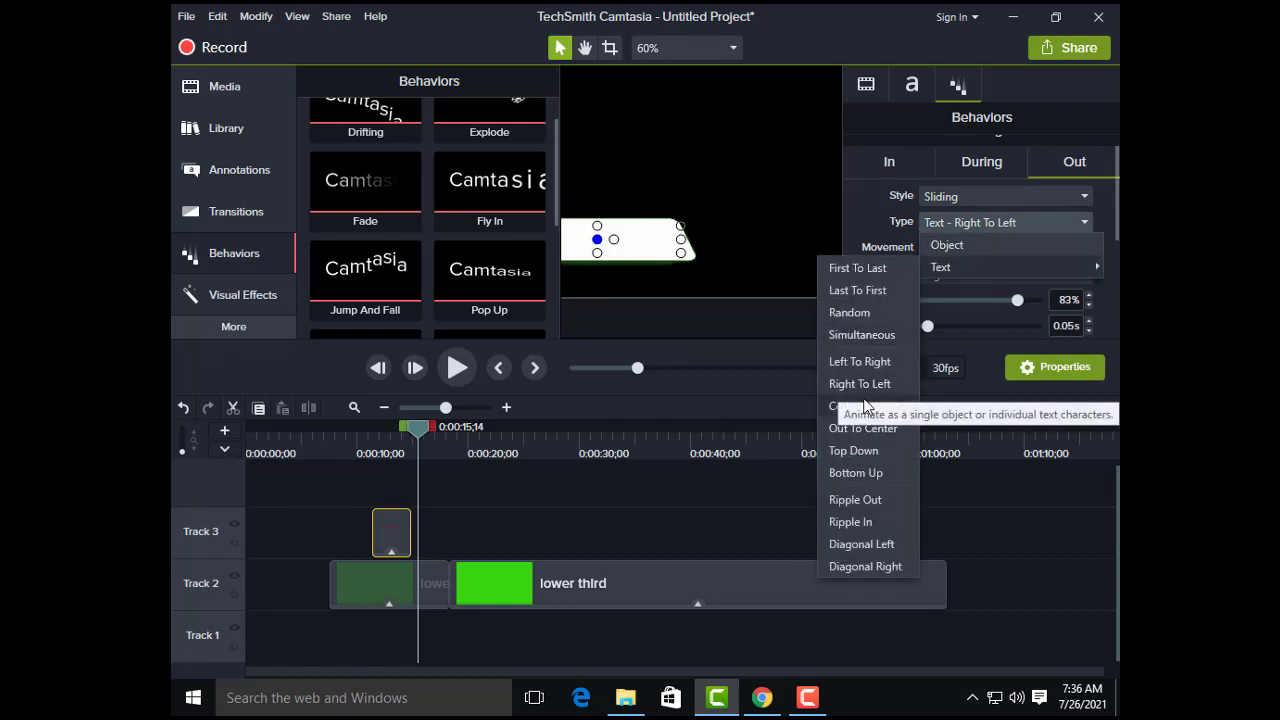
pyautogui.click(864, 385)
# Step: Play the whole lower third from 0:00:06;29 with the properties closed
pyautogui.moveTo(419, 435); pyautogui.dragTo(321, 444)
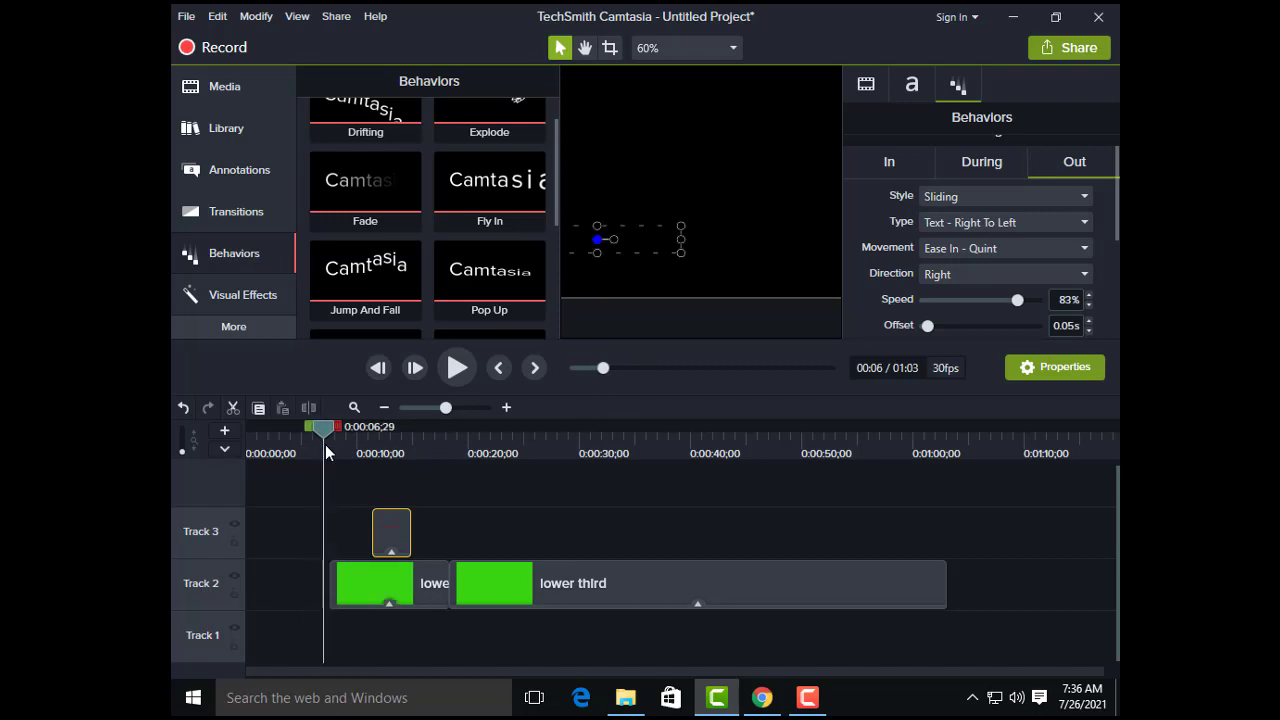
pyautogui.click(456, 368)
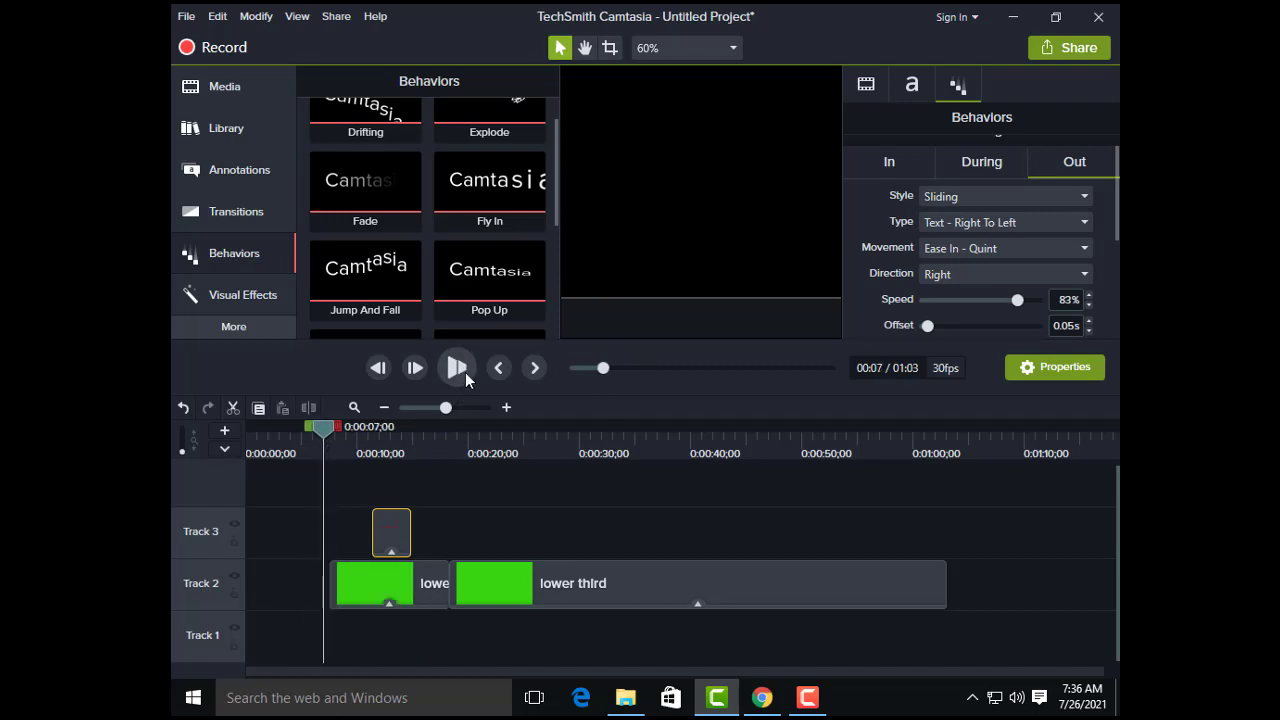
pyautogui.click(1052, 369)
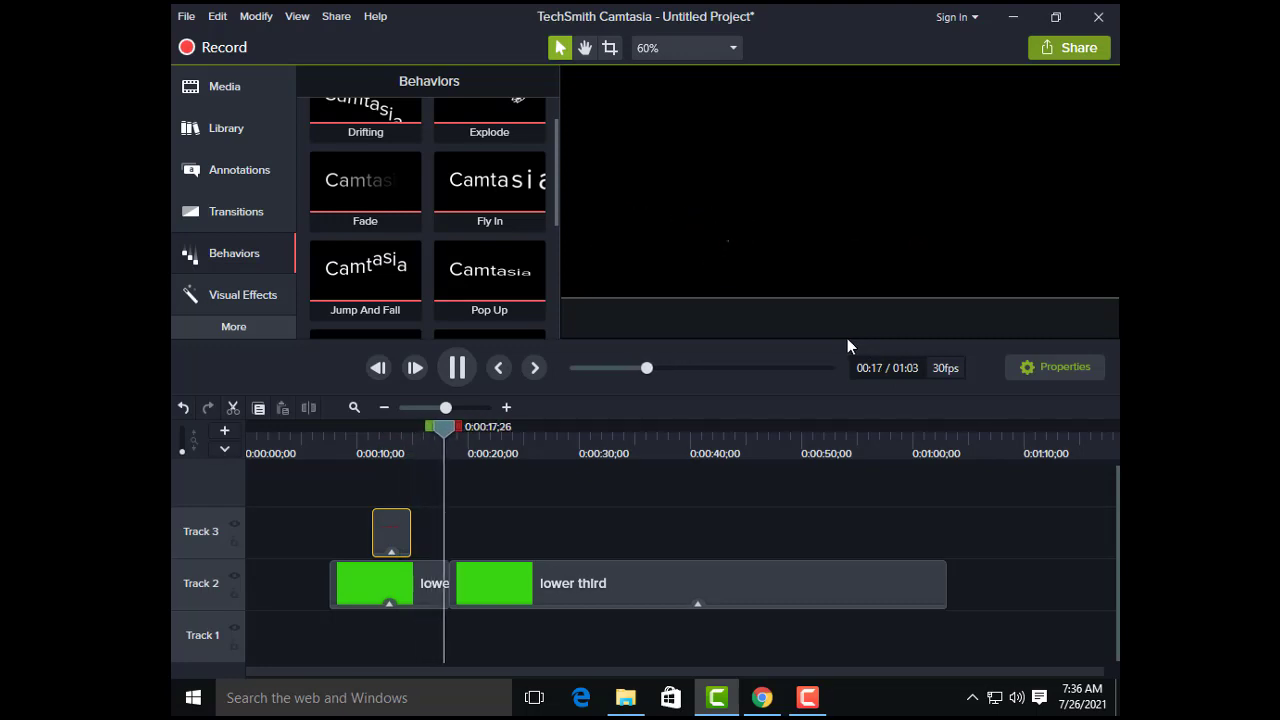
# Step: Stop playback and group the text callout on Track 3 with the trimmed lower third clip below it
pyautogui.click(455, 369)
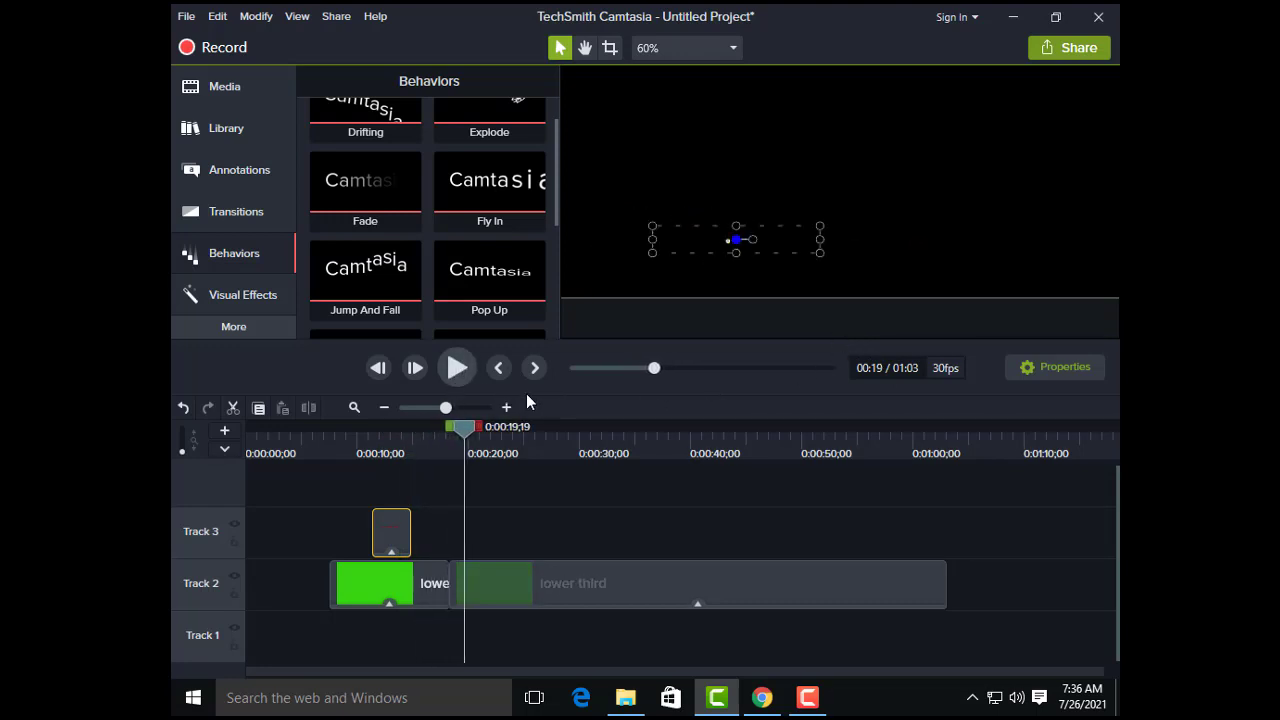
pyautogui.click(365, 590)
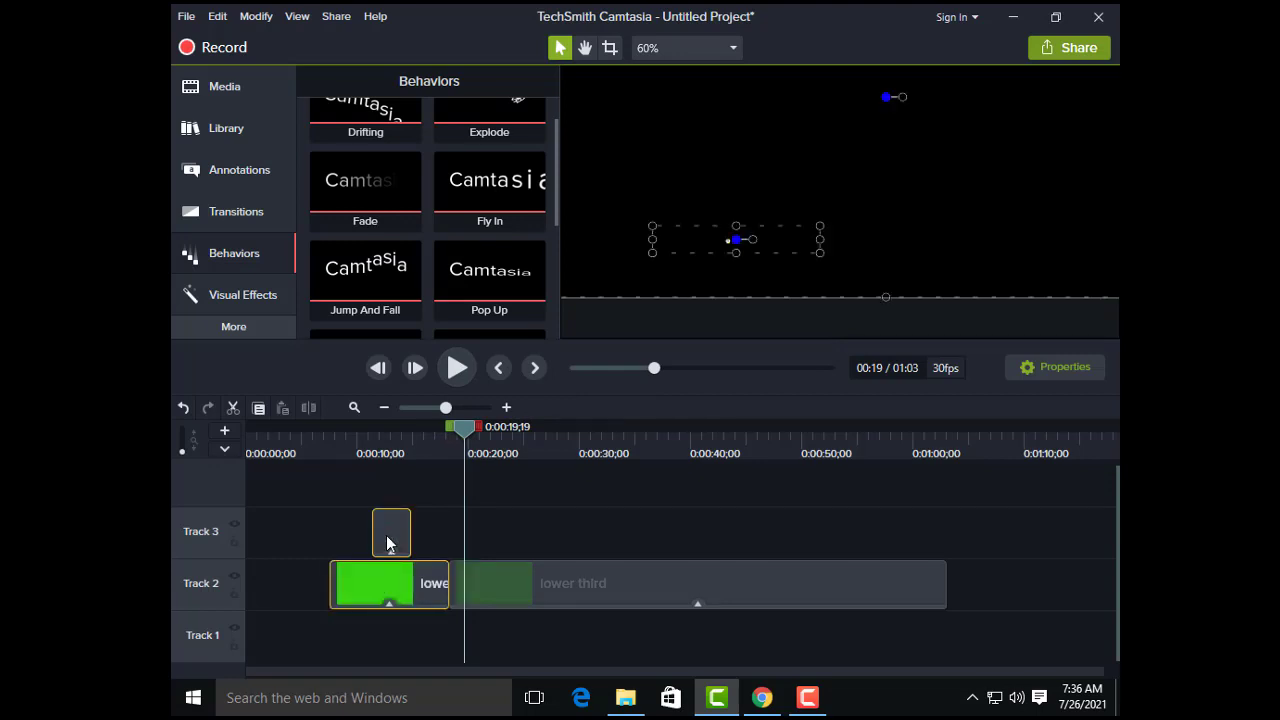
pyautogui.rightClick(386, 535)
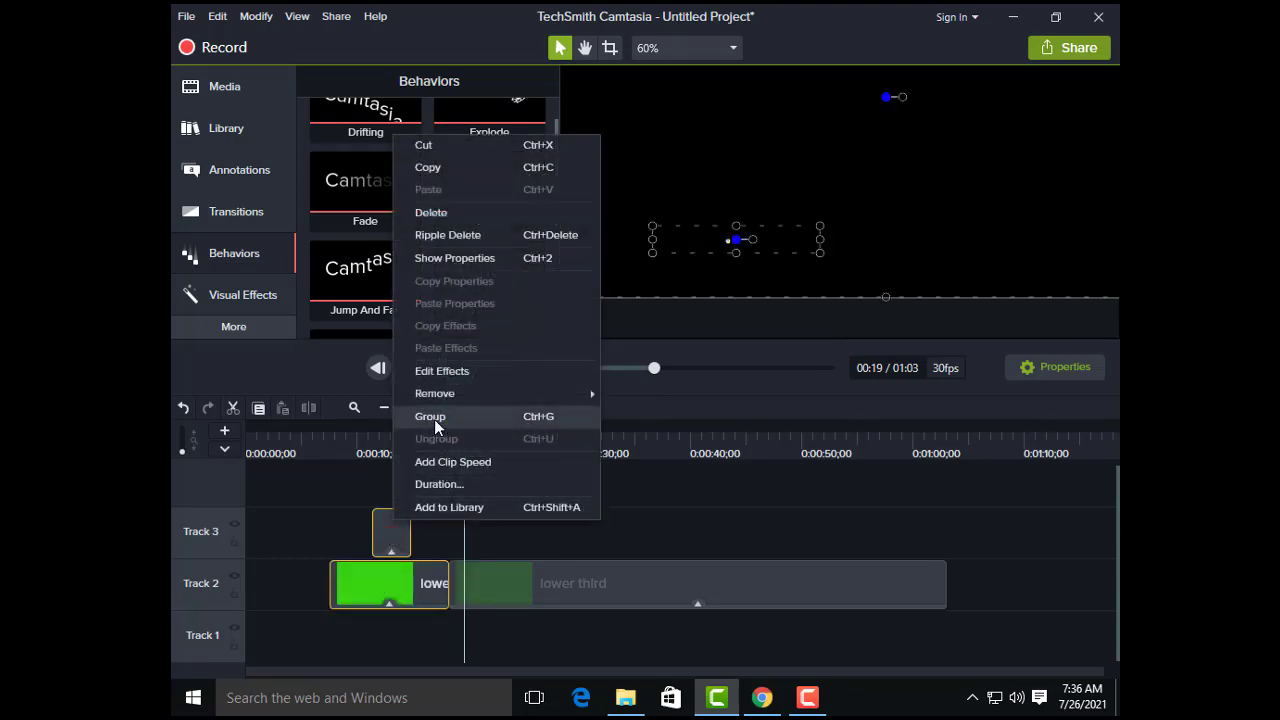
pyautogui.click(434, 419)
# Step: Add the group to the Default library under the name "youtube subscribe"
pyautogui.rightClick(409, 579)
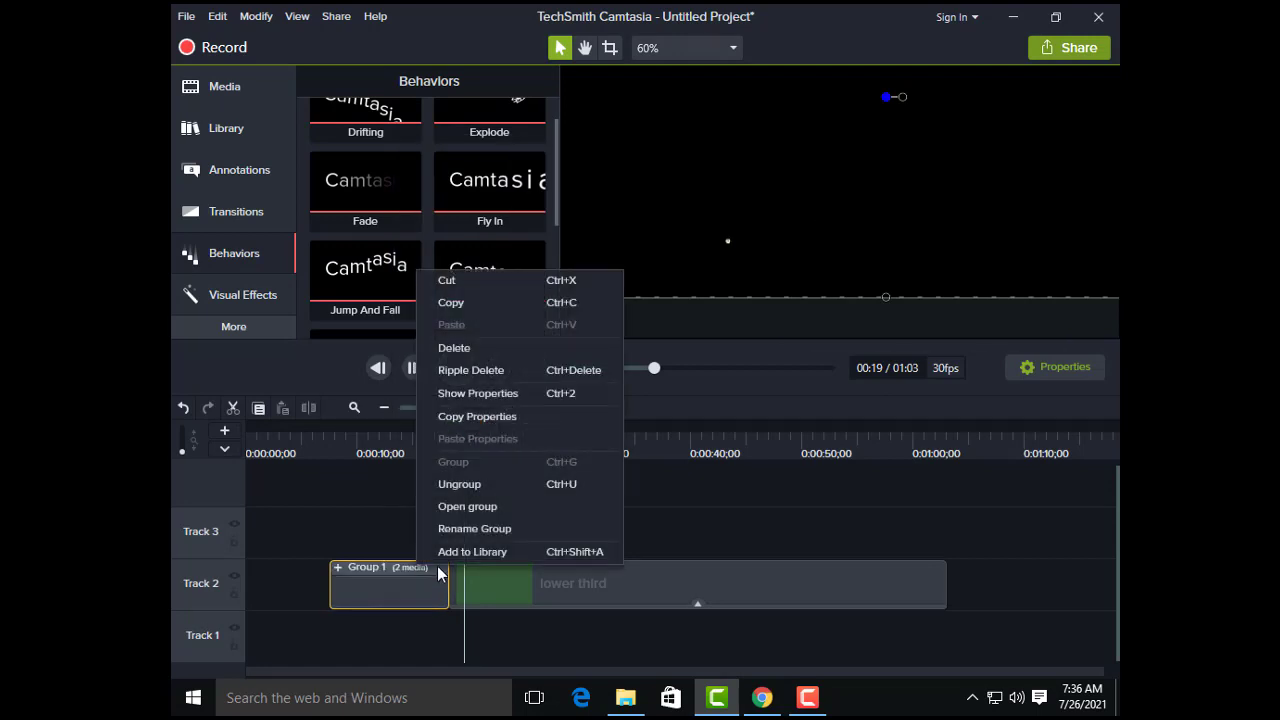
pyautogui.click(460, 550)
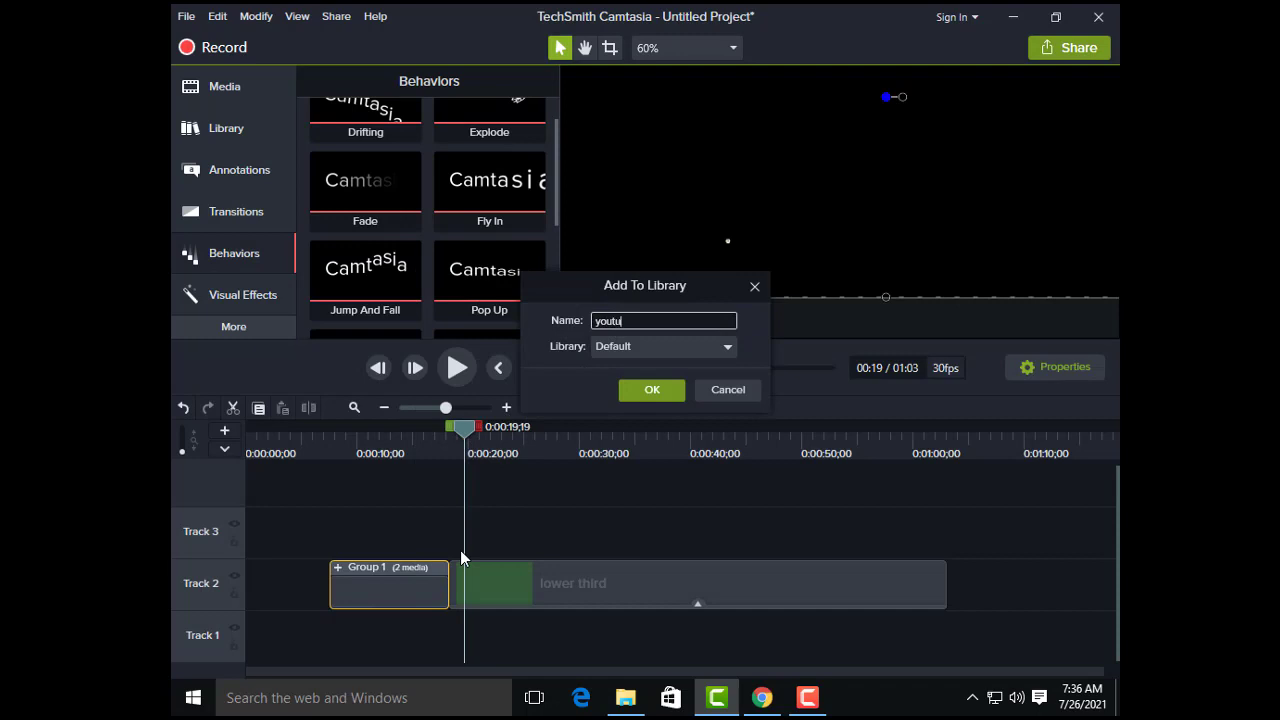
pyautogui.write('youtube')
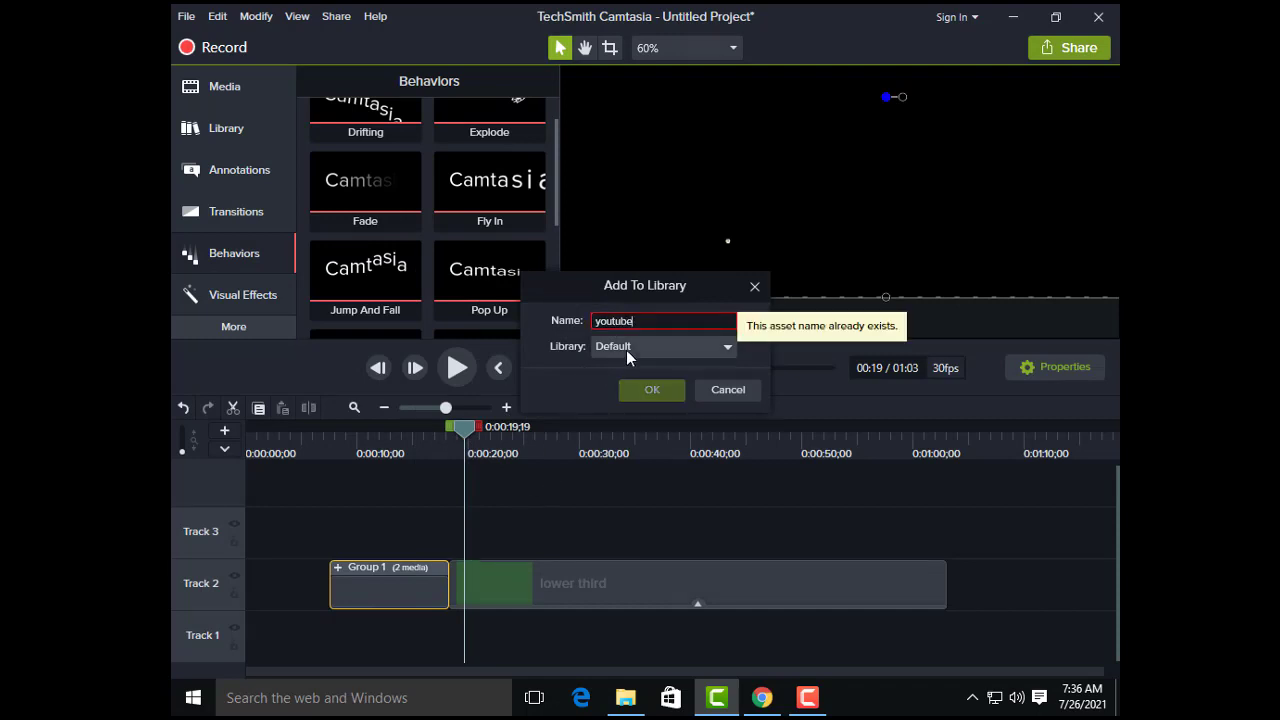
pyautogui.write(' subscribe')
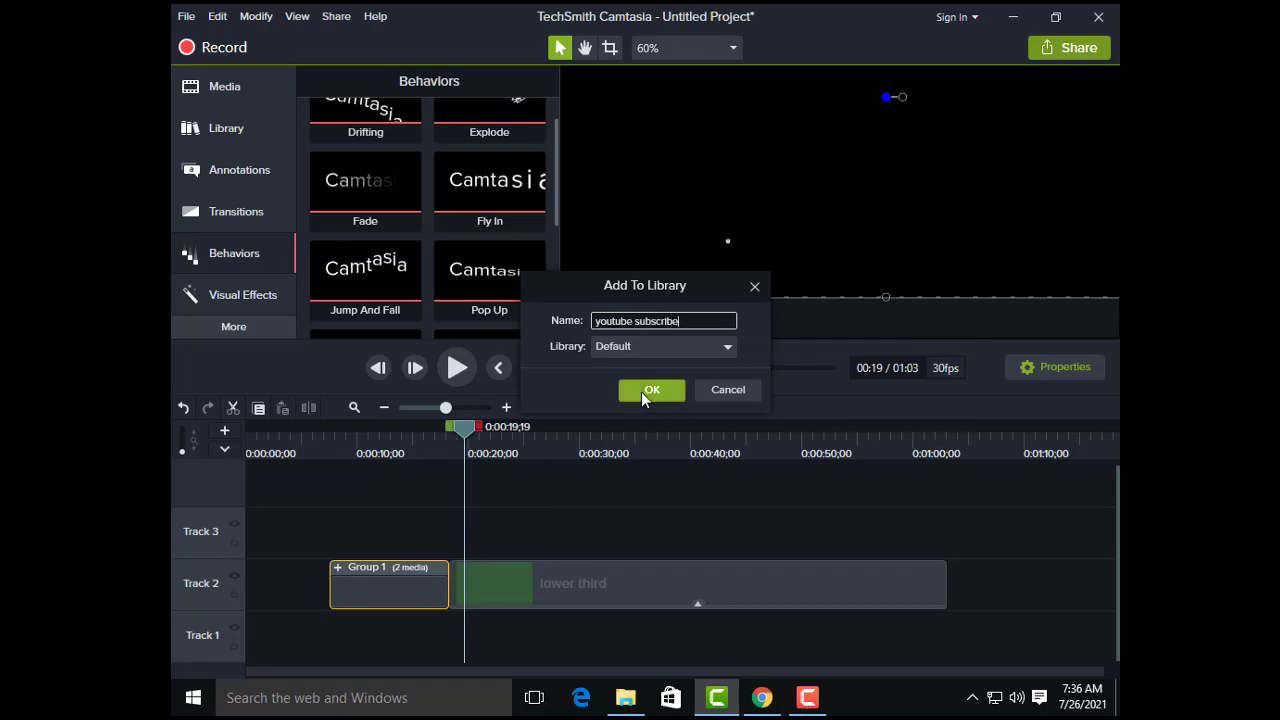
pyautogui.click(648, 390)
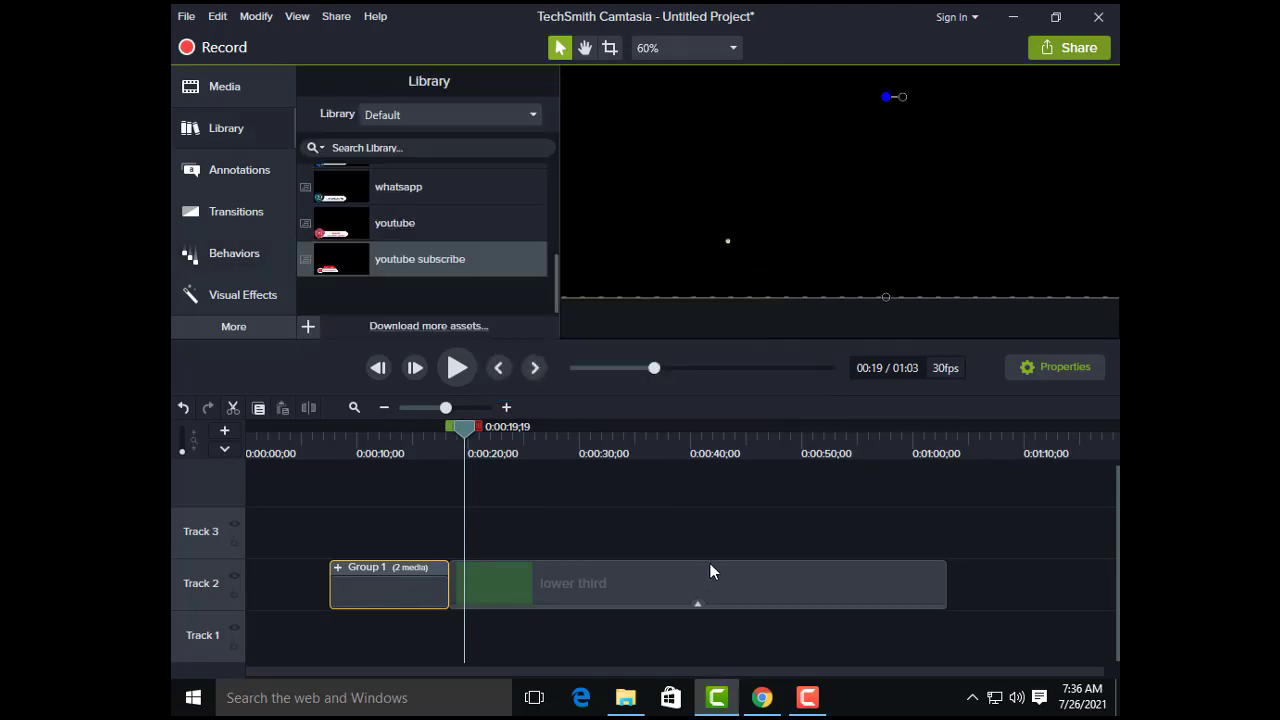
# Step: Play the remaining lower third clip from 0:00:19;19 to preview the next social media animation
pyautogui.click(456, 368)
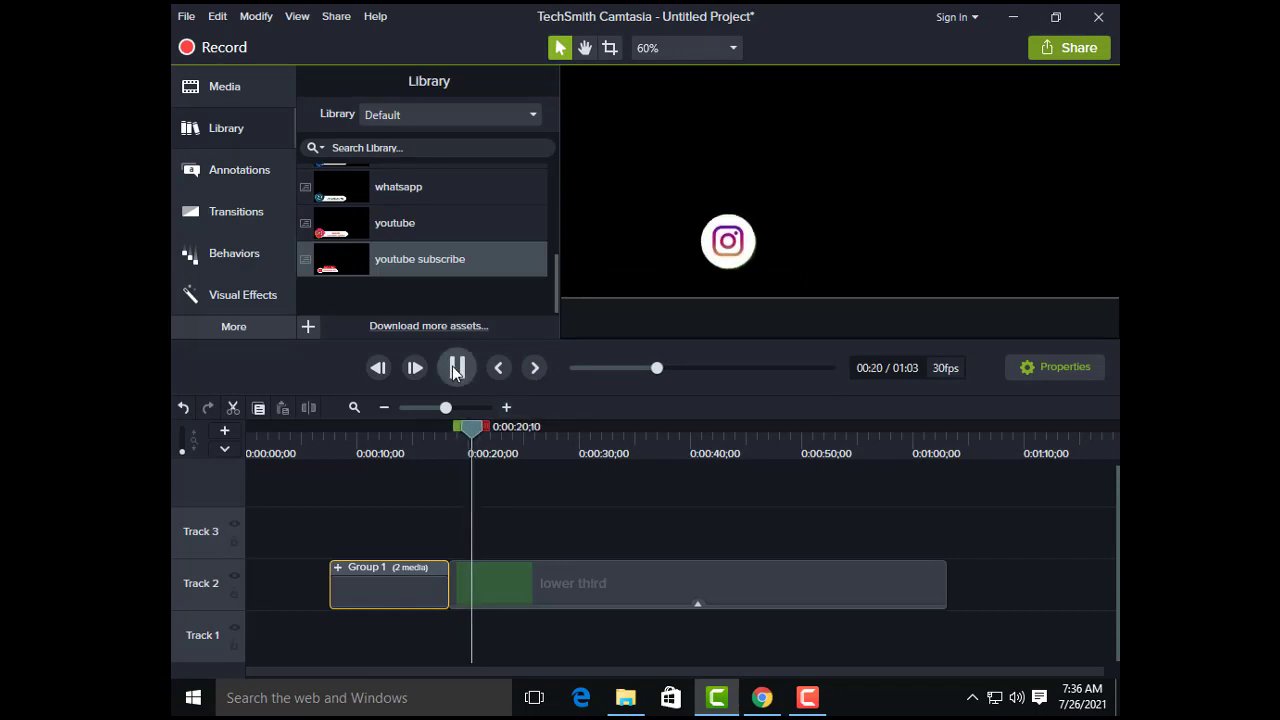